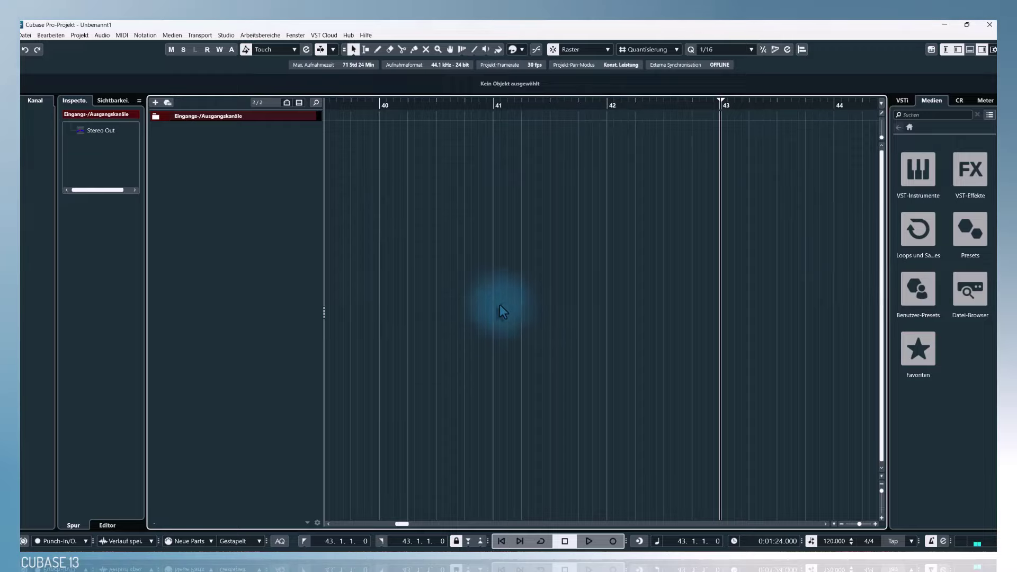
- Open the Dancefloor TechHouse pack in Loops und Samples and filter its samples by the Kick Drum subcategory
{"action": "left_click", "coordinate": [918, 228]}
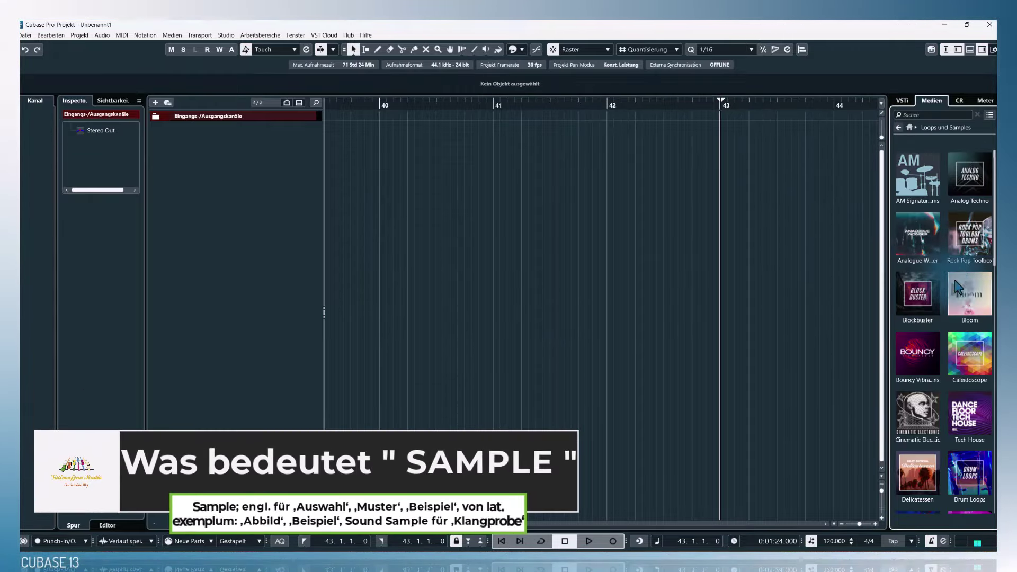
{"action": "left_click", "coordinate": [974, 419]}
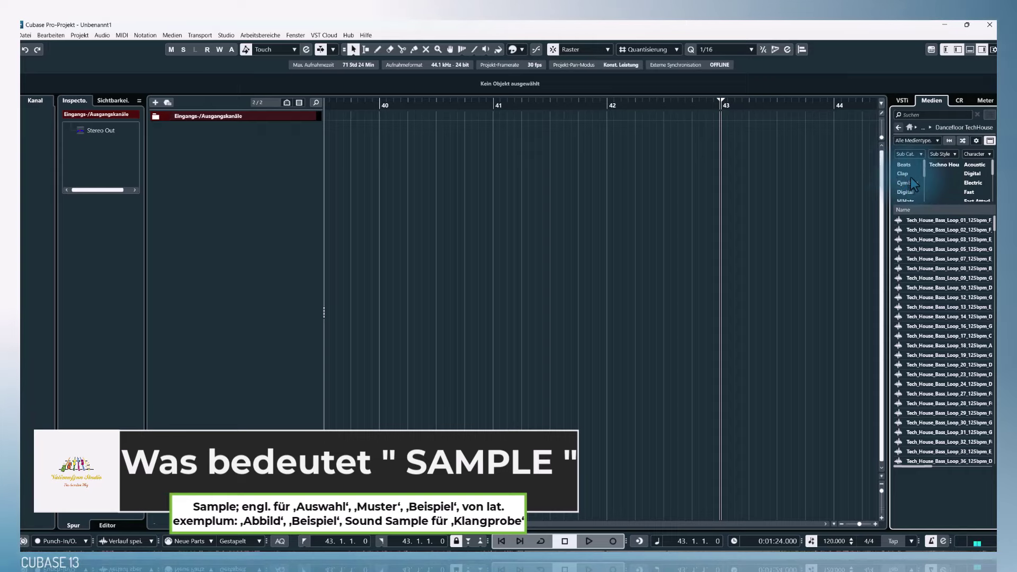
{"action": "scroll", "coordinate": [910, 177], "scroll_direction": "down", "scroll_amount": 2}
{"action": "left_click", "coordinate": [916, 190]}
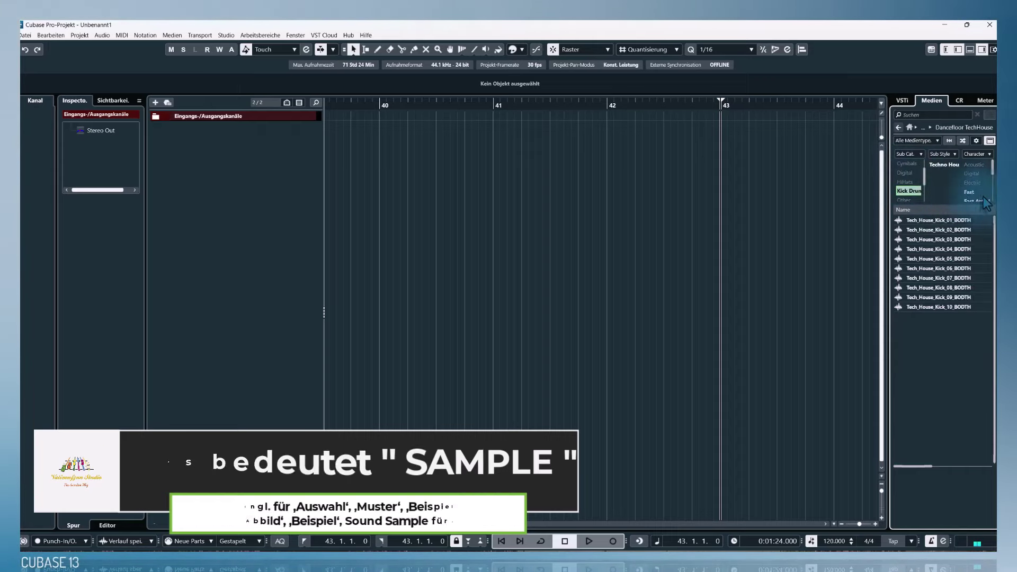
- Return the project to its start and place Tech_House_Kick_07_BODTH on a new audio track at bar 1
{"action": "left_click", "coordinate": [929, 278]}
{"action": "left_click_drag", "start_coordinate": [929, 277], "coordinate": [492, 159]}
{"action": "left_click_drag", "start_coordinate": [948, 220], "coordinate": [971, 281]}
{"action": "left_click", "coordinate": [501, 541]}
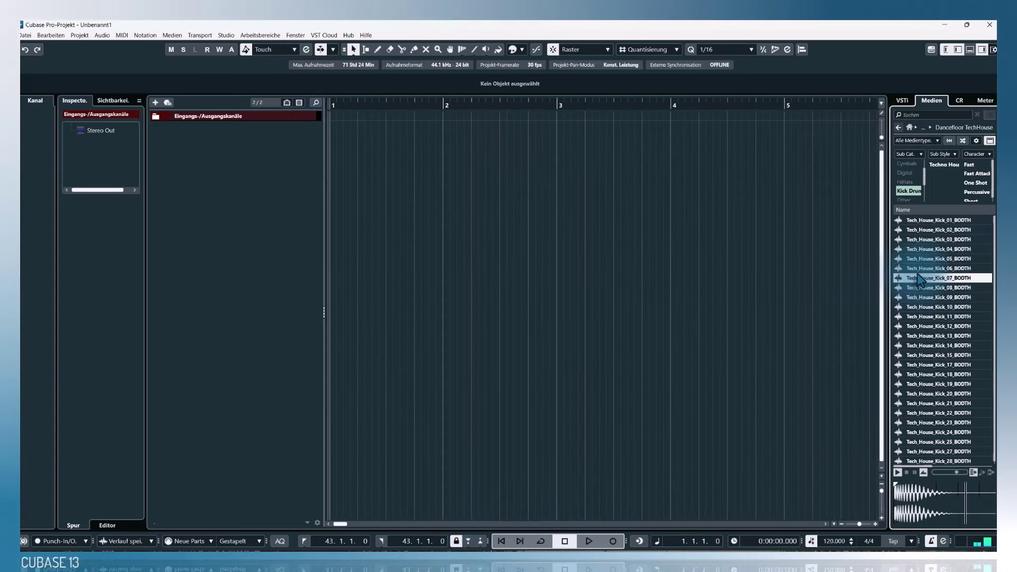
{"action": "left_click_drag", "start_coordinate": [327, 129], "coordinate": [327, 132]}
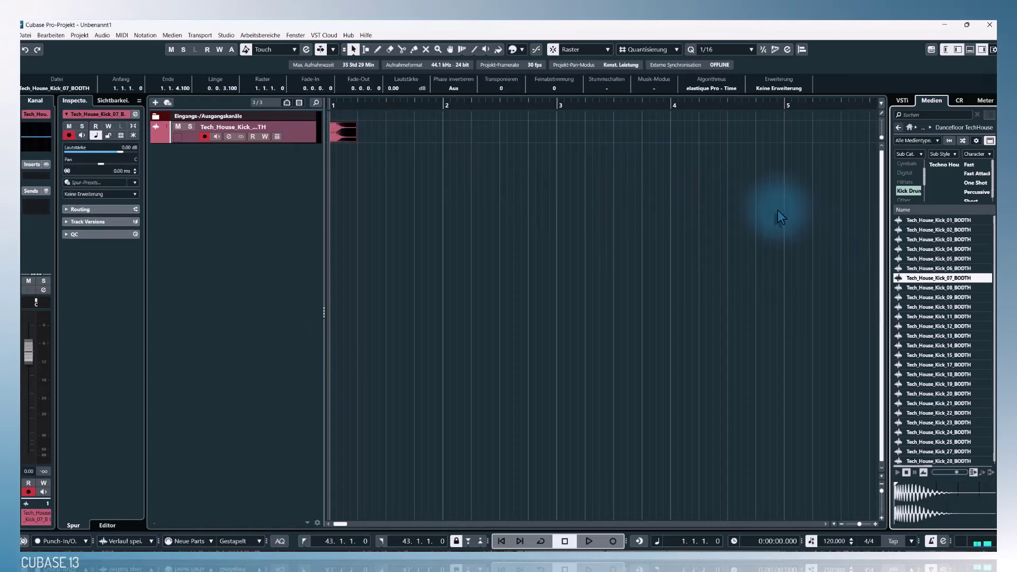
- Try repeating the unstretched kick clip along its track to just before bar 4, and undo the repetitions
{"action": "left_click_drag", "start_coordinate": [354, 141], "coordinate": [730, 190]}
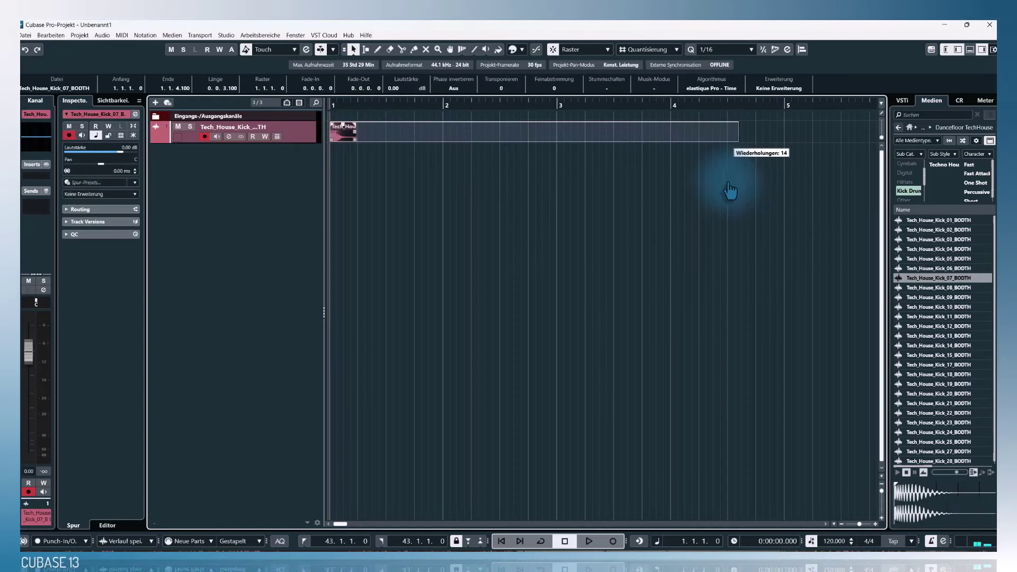
{"action": "left_click_drag", "start_coordinate": [660, 188], "coordinate": [647, 190]}
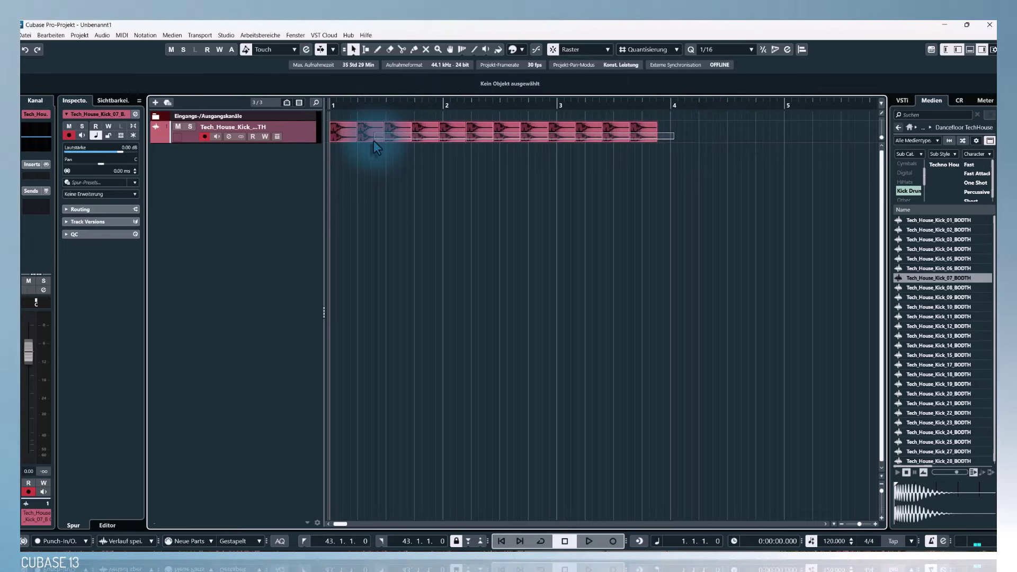
{"action": "key", "text": "ctrl+z"}
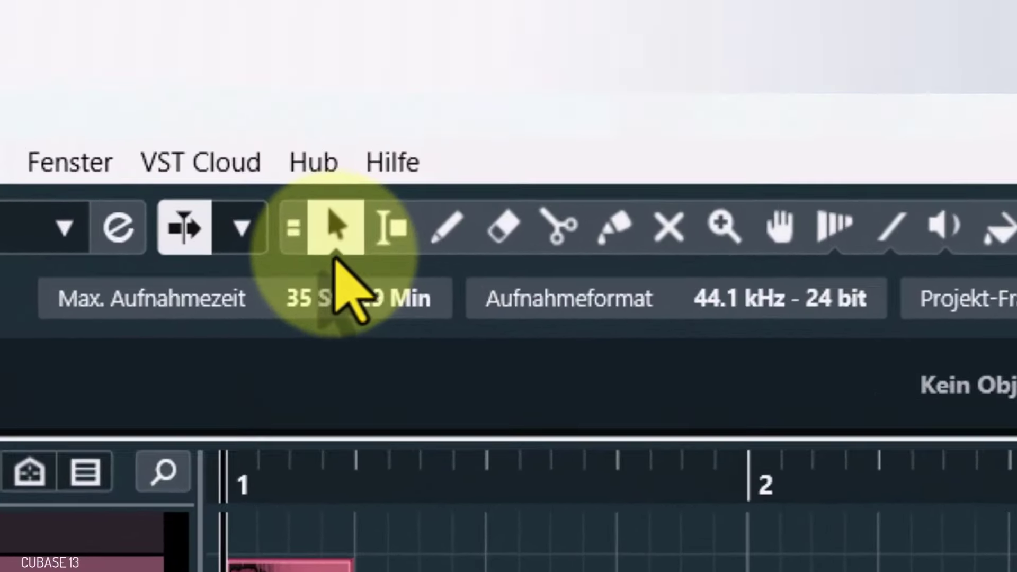
- Set the selection tool's sizing mode to Time-Stretch and stretch the kick clip to end exactly at 1.2.1.0
{"action": "left_click", "coordinate": [339, 249]}
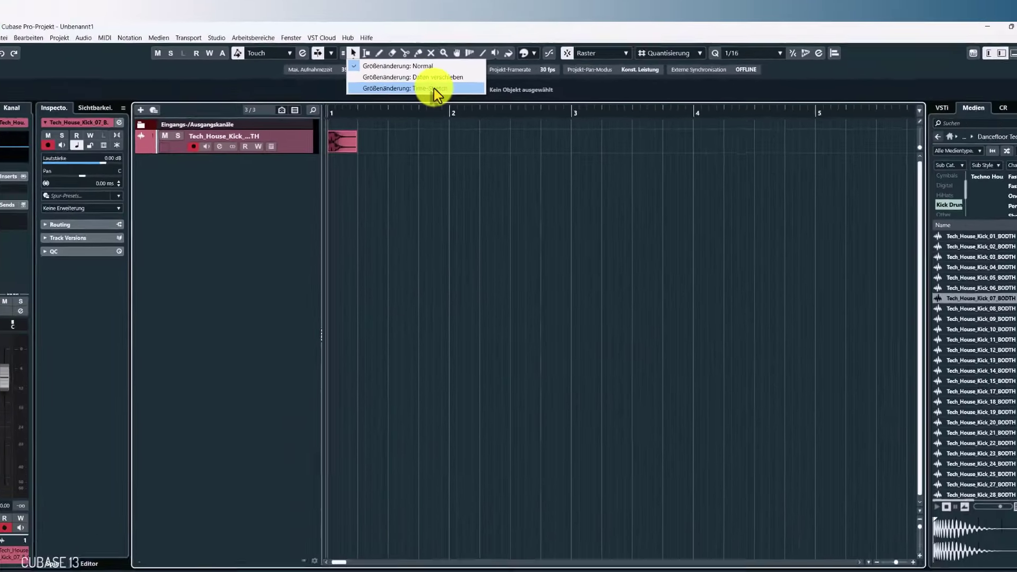
{"action": "left_click", "coordinate": [636, 395]}
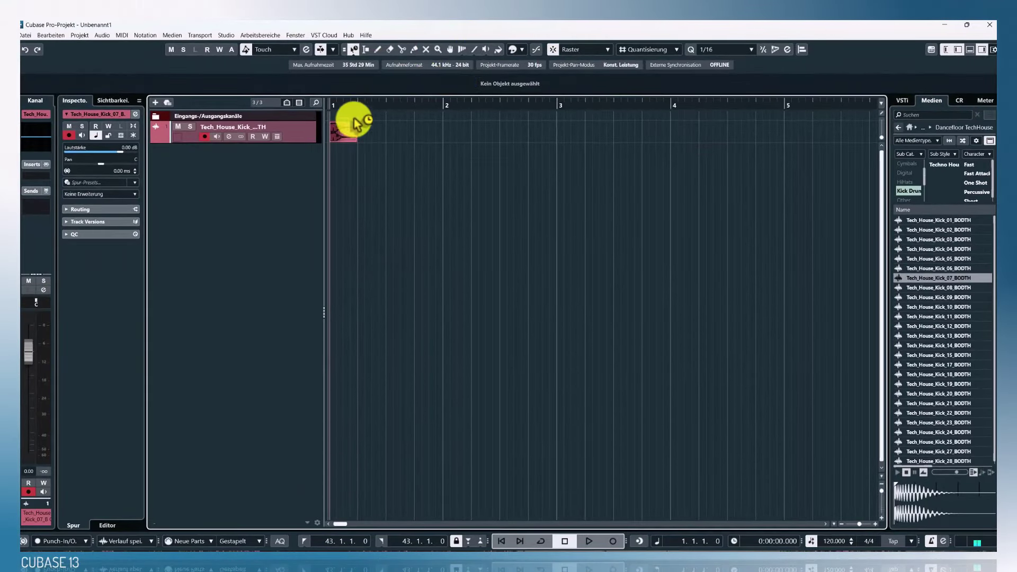
{"action": "left_click_drag", "start_coordinate": [355, 123], "coordinate": [379, 117]}
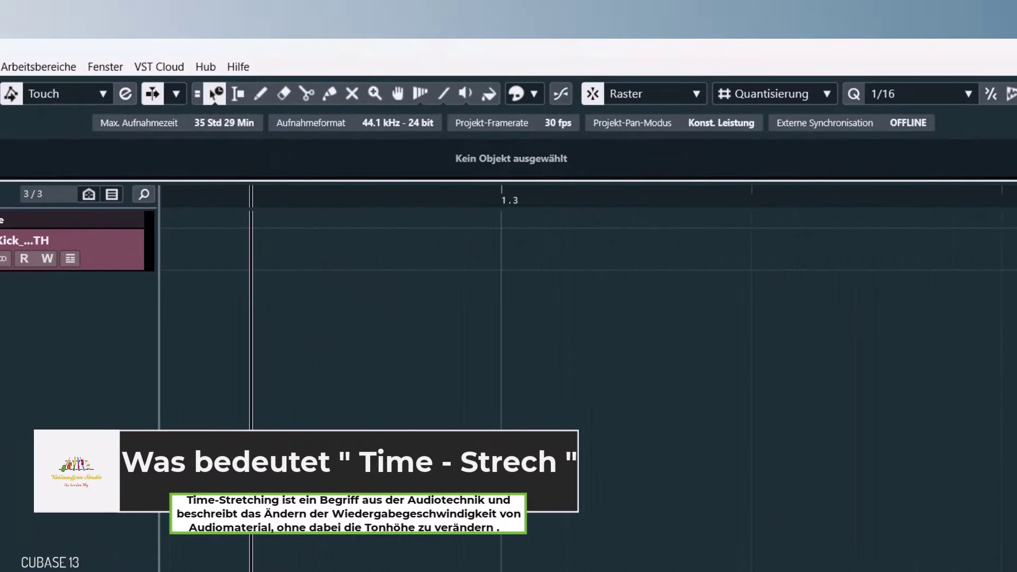
{"action": "scroll", "coordinate": [589, 318], "scroll_direction": "left", "scroll_amount": 5}
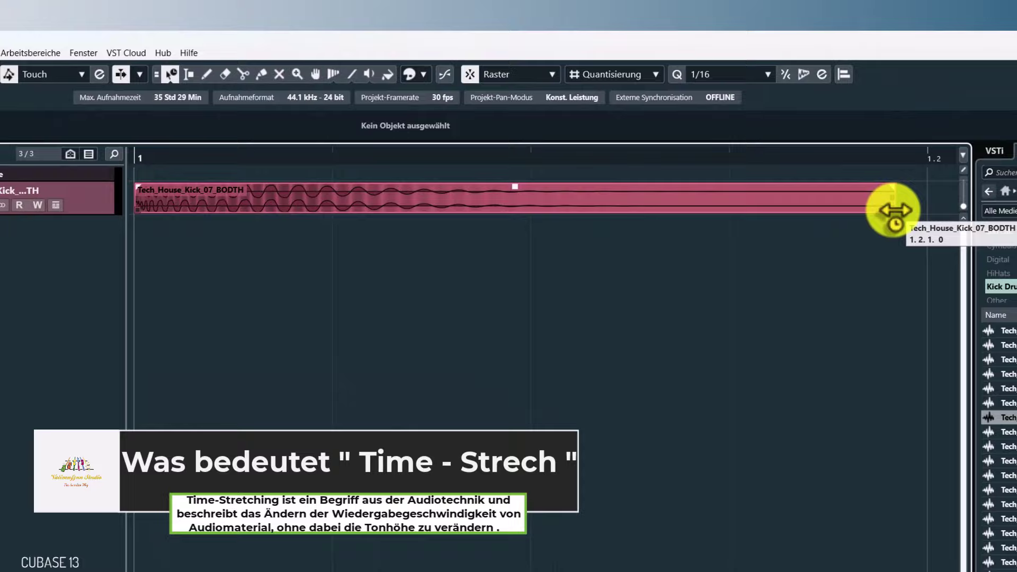
{"action": "left_click_drag", "start_coordinate": [860, 189], "coordinate": [863, 190]}
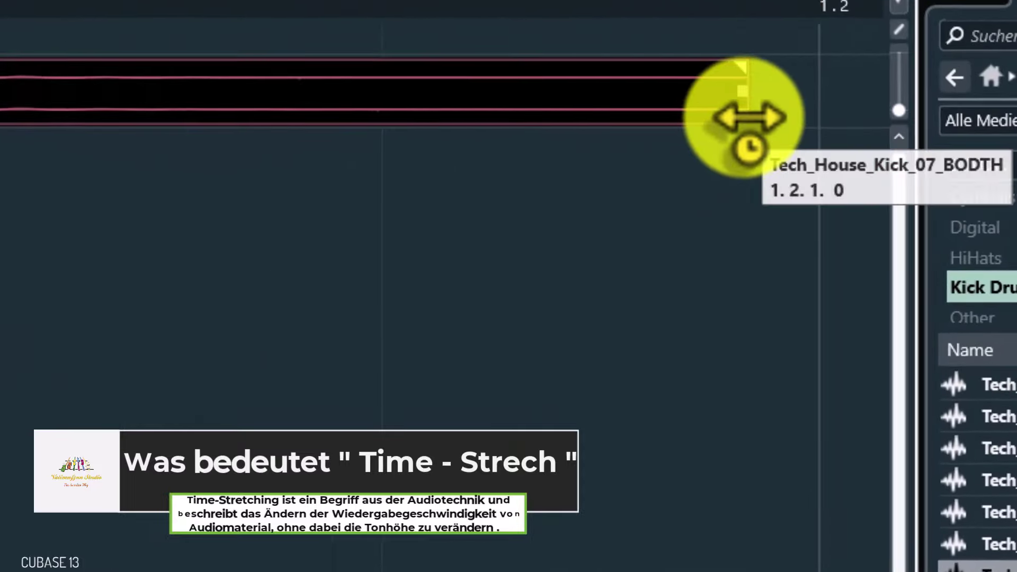
{"action": "left_click_drag", "start_coordinate": [748, 117], "coordinate": [312, 206]}
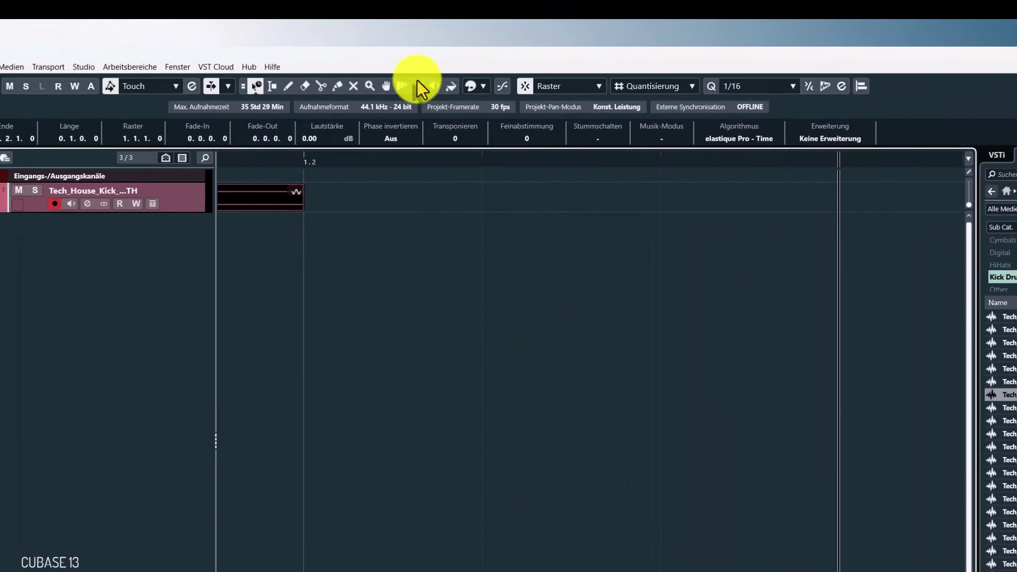
- Repeat the stretched kick clip along its track up to bar 6
{"action": "left_click_drag", "start_coordinate": [403, 160], "coordinate": [418, 111]}
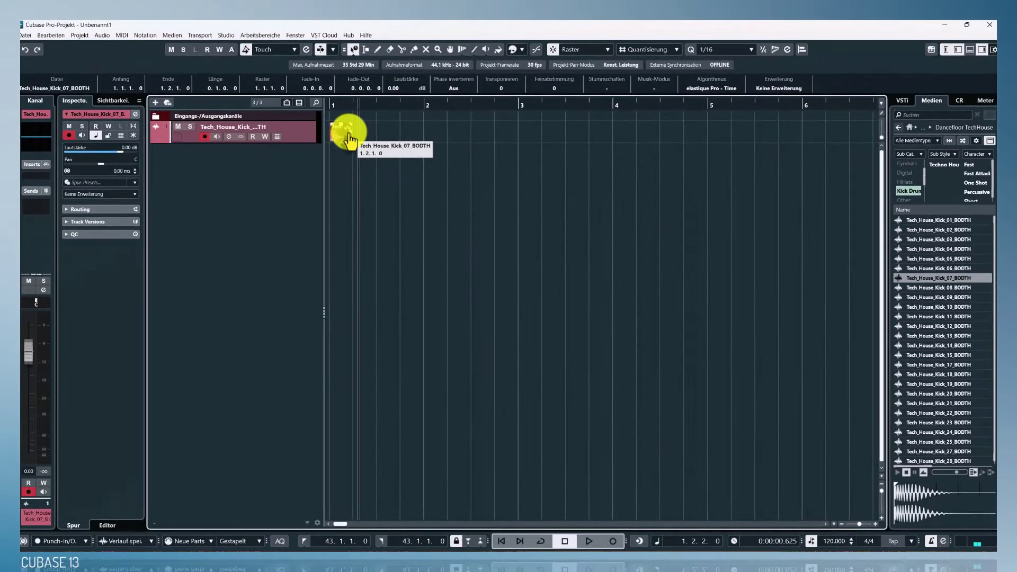
{"action": "left_click_drag", "start_coordinate": [351, 133], "coordinate": [352, 133]}
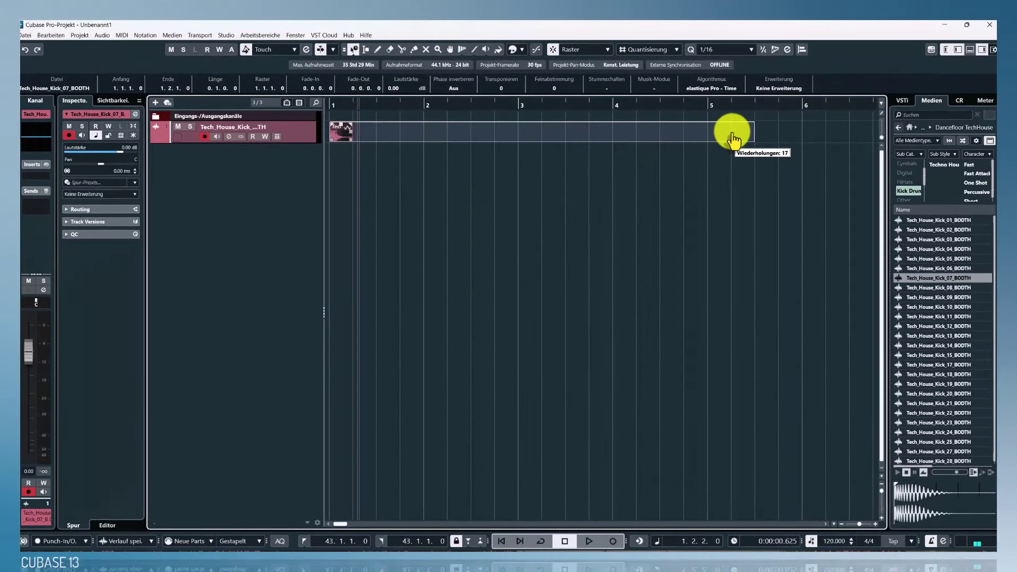
{"action": "left_click_drag", "start_coordinate": [733, 141], "coordinate": [794, 130]}
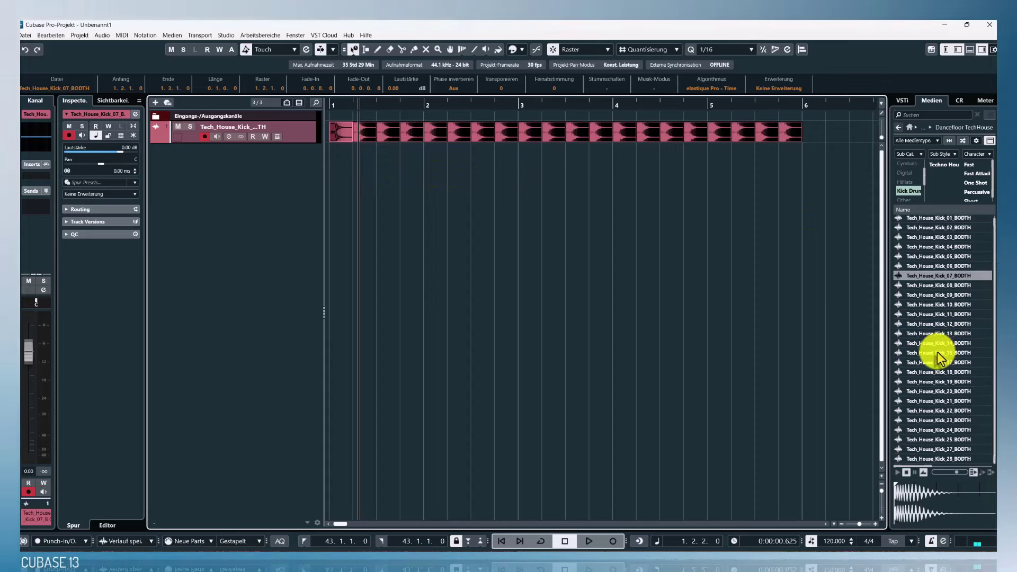
- Place Tech_House_Synth_Loop_06_125bpm_F_BODTH from the Digital subcategory at bar 1 on a new track and time-stretch it to bar 9
{"action": "left_click", "coordinate": [907, 174]}
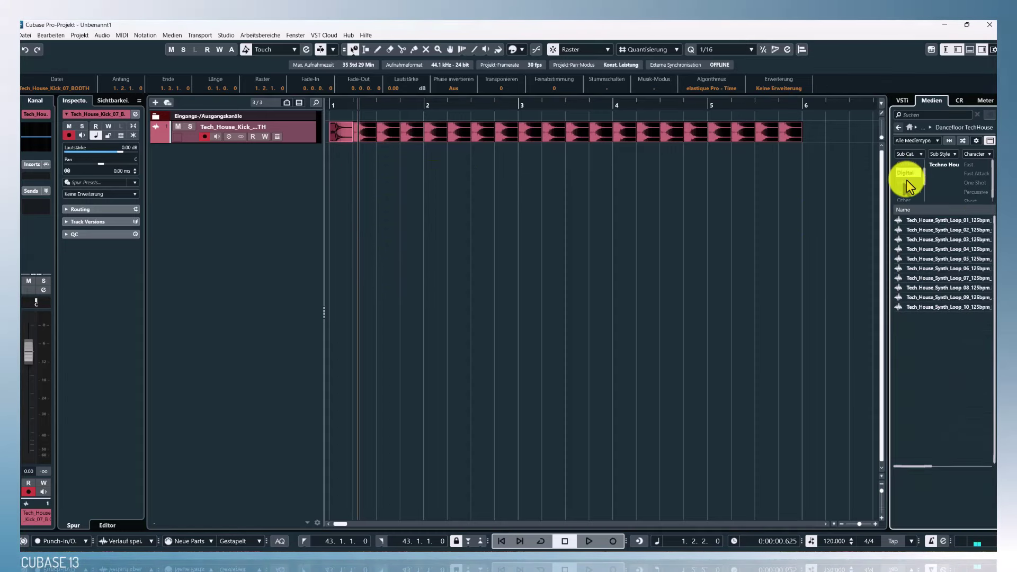
{"action": "left_click_drag", "start_coordinate": [948, 270], "coordinate": [339, 159]}
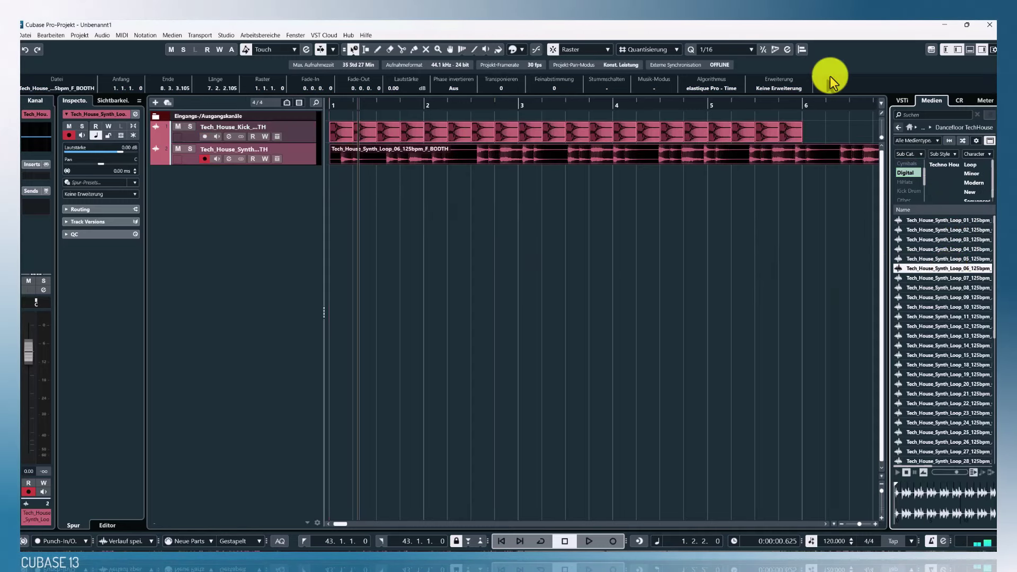
{"action": "left_click_drag", "start_coordinate": [699, 100], "coordinate": [690, 94]}
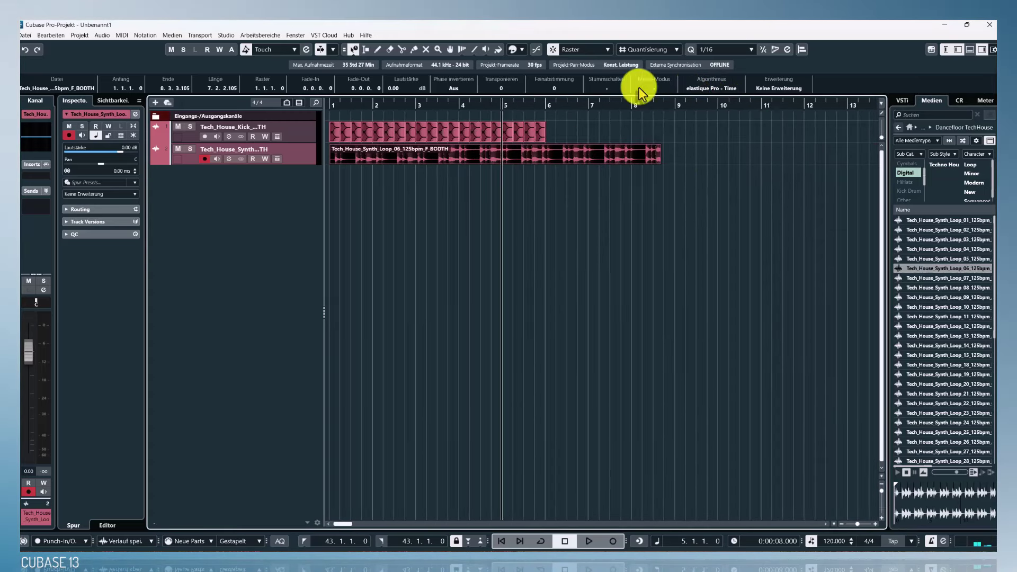
{"action": "mouse_move", "coordinate": [660, 160]}
{"action": "left_mouse_down"}
{"action": "mouse_move", "coordinate": [851, 170]}
{"action": "mouse_move", "coordinate": [673, 160]}
{"action": "left_mouse_up"}
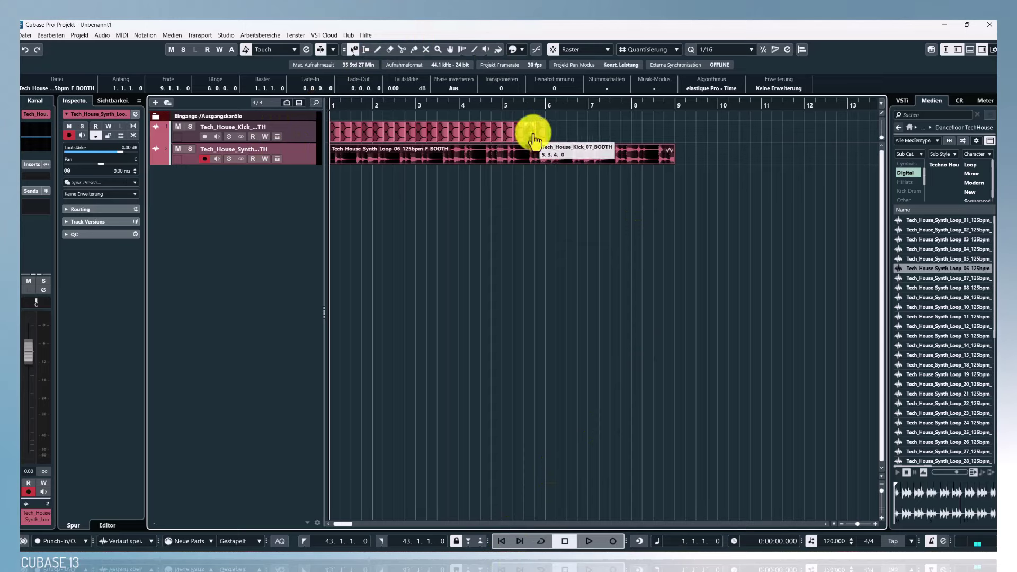
- Repeat the kick clip up to bar 9 and play back the kick and synth tracks together
{"action": "left_click_drag", "start_coordinate": [468, 125], "coordinate": [674, 146]}
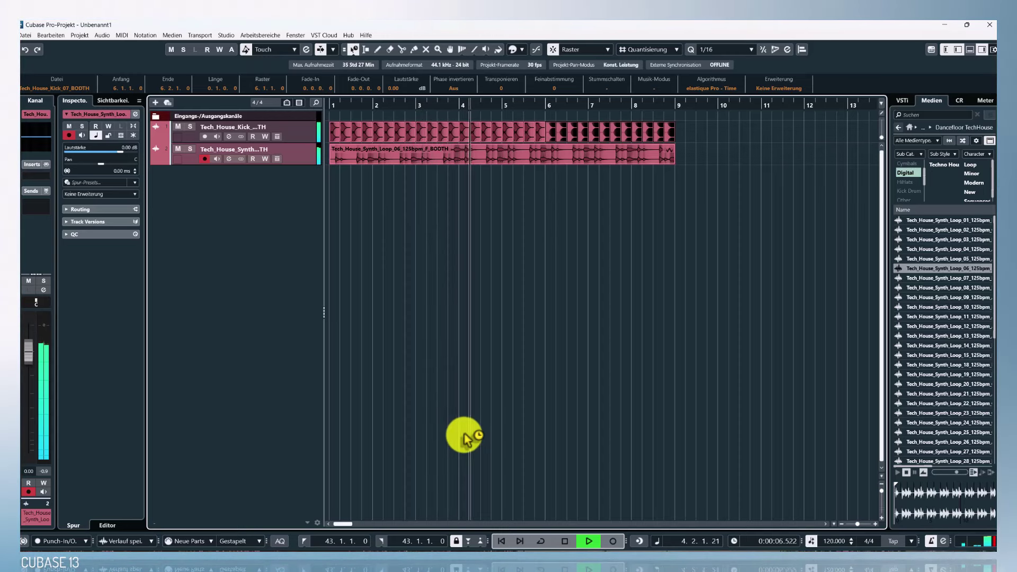
{"action": "left_click", "coordinate": [564, 541]}
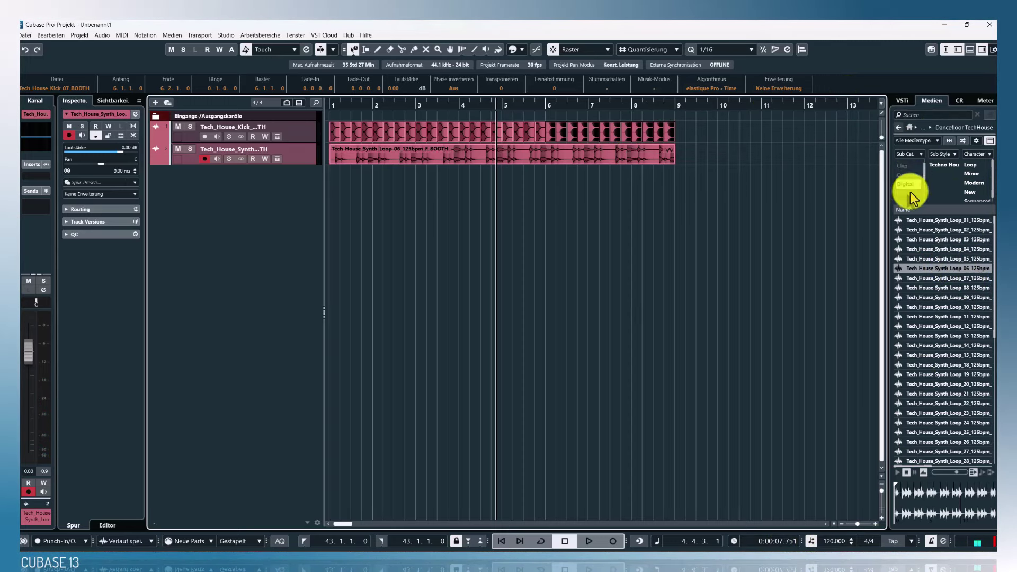
- Add Tech_House_Drum_Loop_08_125bpm_BODTH from the Beats subcategory on a new track below the synth, starting at bar 1
{"action": "scroll", "coordinate": [907, 179], "scroll_direction": "up", "scroll_amount": 1}
{"action": "left_click", "coordinate": [905, 164]}
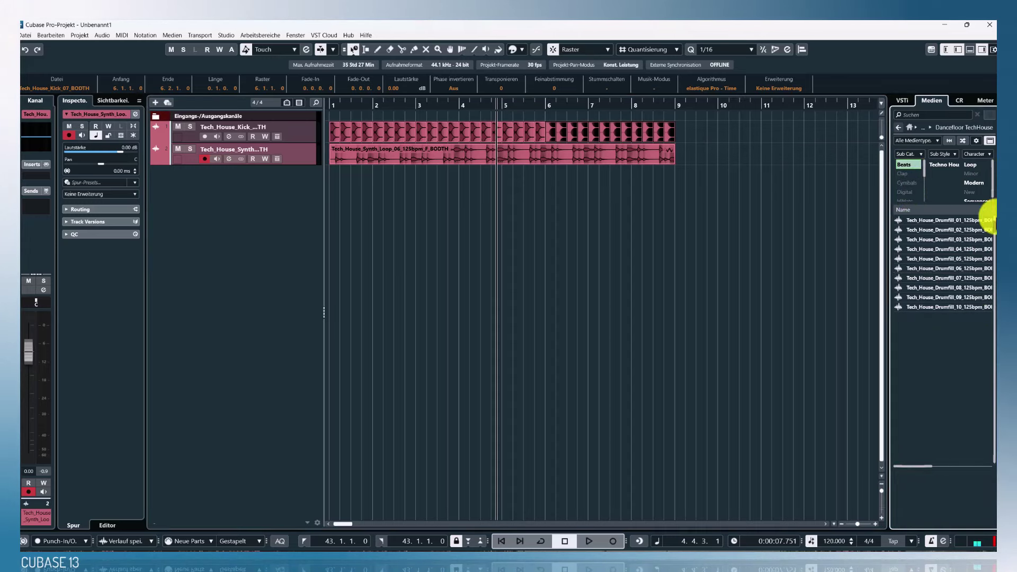
{"action": "left_click", "coordinate": [938, 327]}
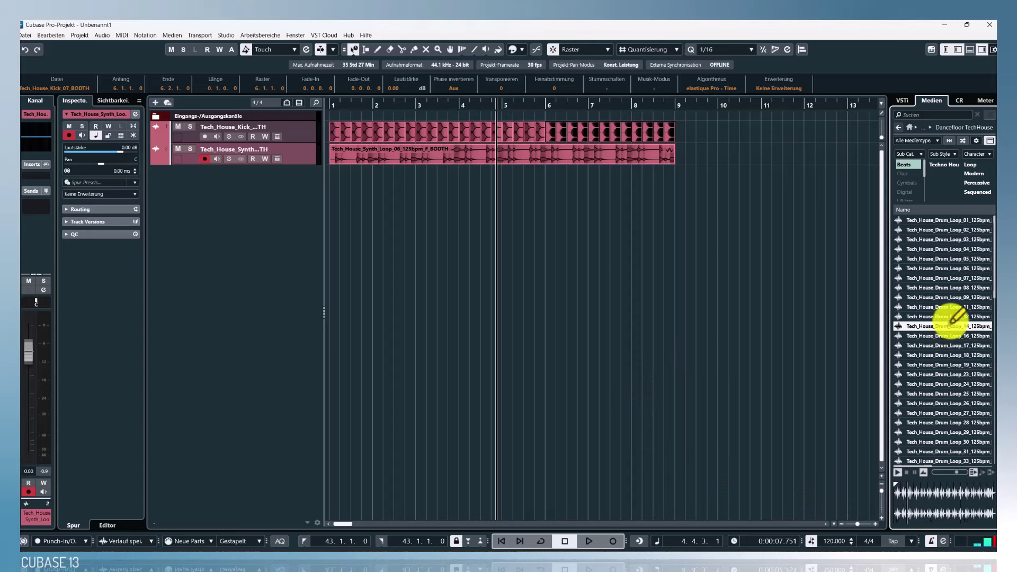
{"action": "left_click_drag", "start_coordinate": [961, 290], "coordinate": [314, 183]}
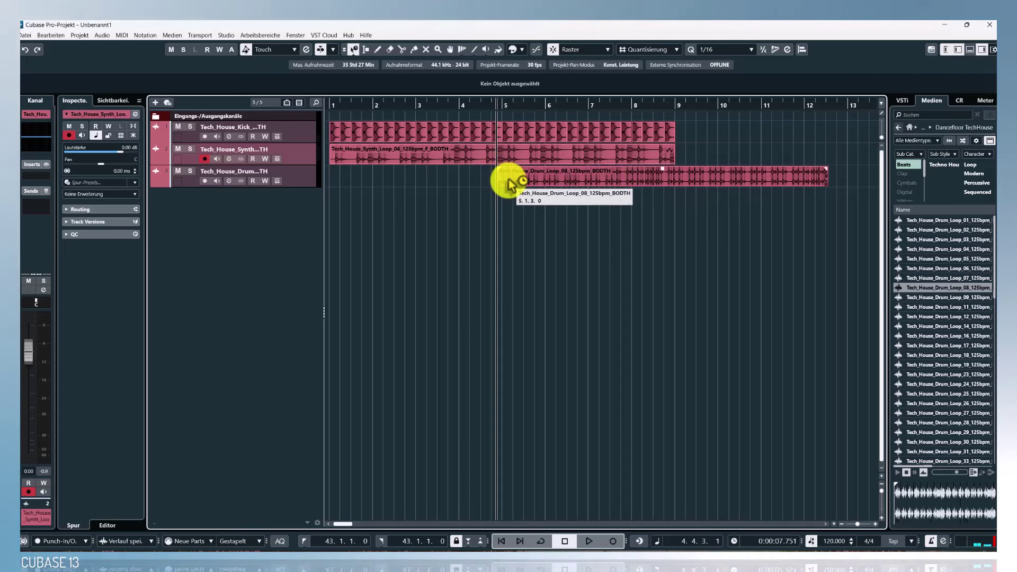
{"action": "left_click_drag", "start_coordinate": [504, 181], "coordinate": [325, 170]}
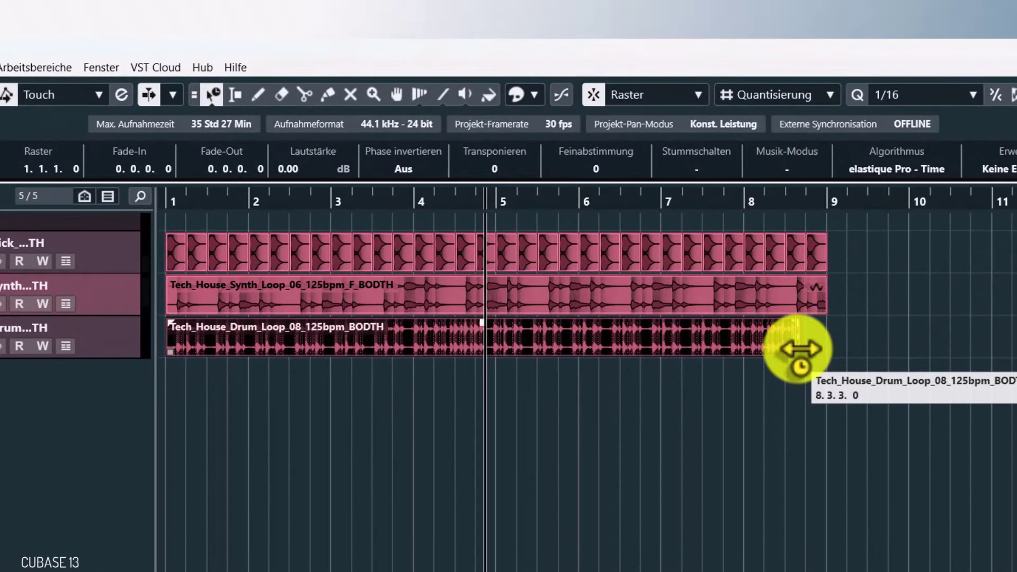
- Time-stretch the drum loop clip to end at bar 9, giving it a length of 8 bars
{"action": "left_click_drag", "start_coordinate": [800, 350], "coordinate": [801, 352]}
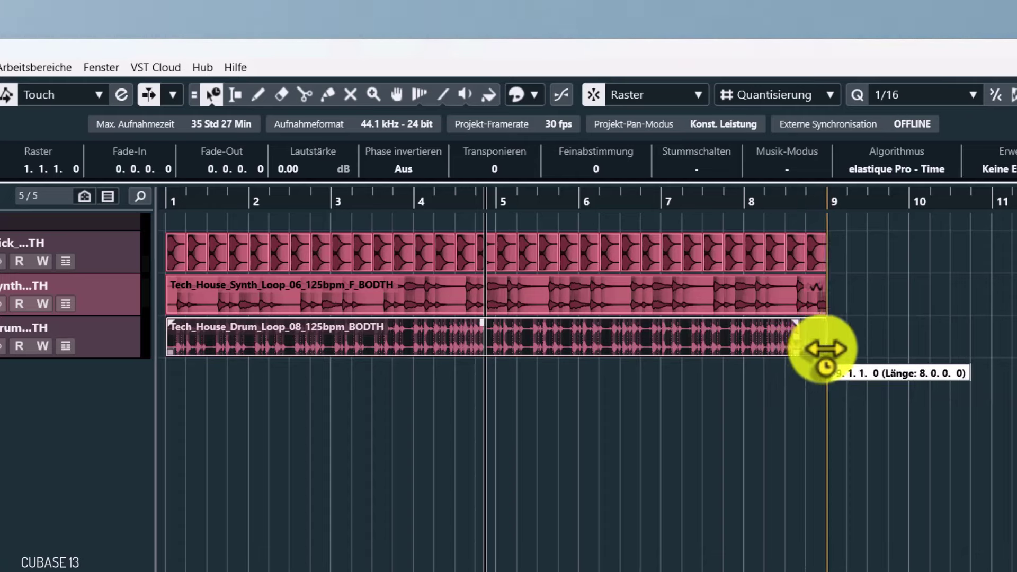
{"action": "left_click_drag", "start_coordinate": [825, 349], "coordinate": [827, 349]}
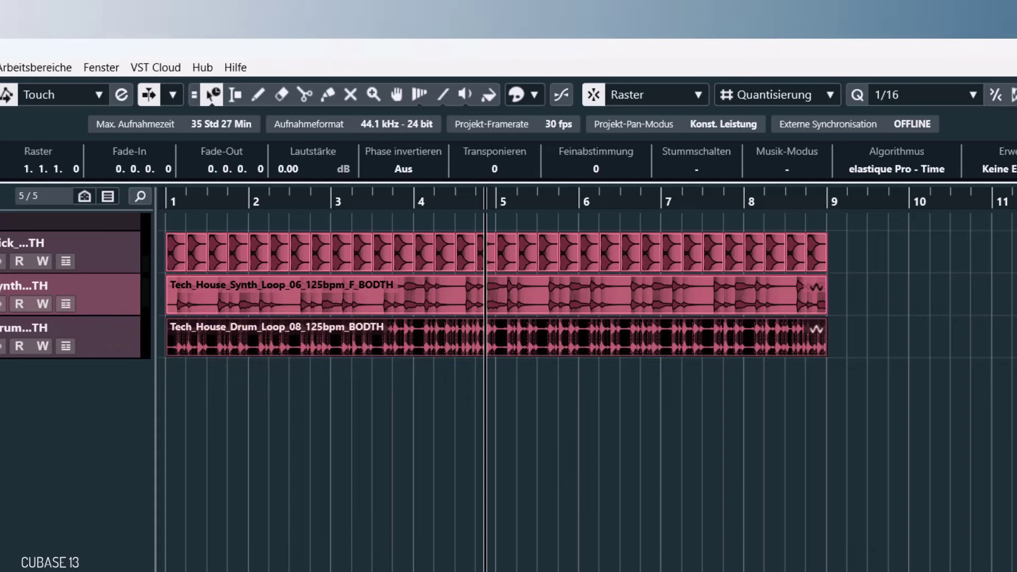
{"action": "key", "text": "KP_Decimal"}
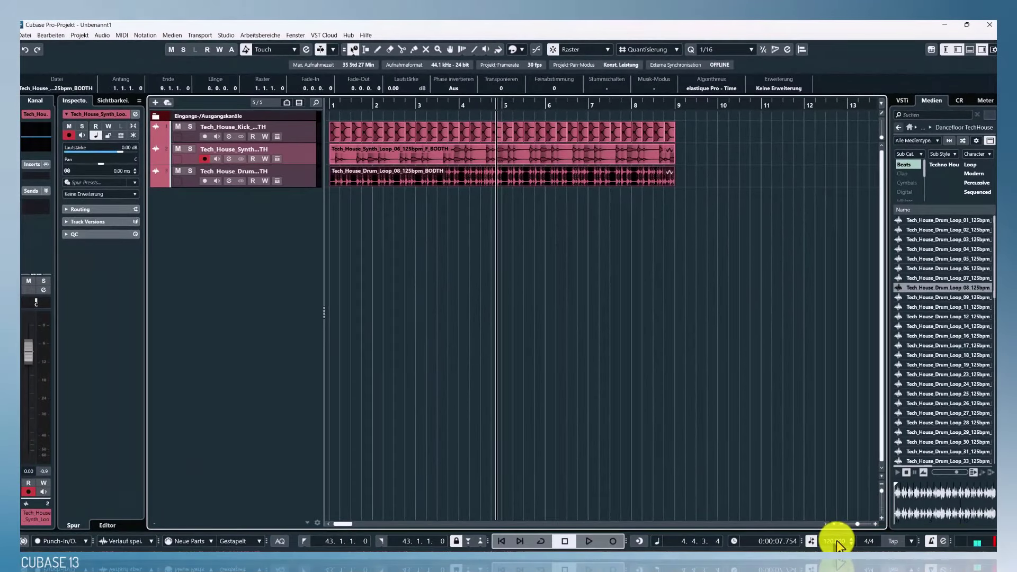
- Set the project tempo to 150 BPM and time-stretch all kick clips to one beat each (0.1.0.0)
{"action": "left_click_drag", "start_coordinate": [837, 540], "coordinate": [834, 506]}
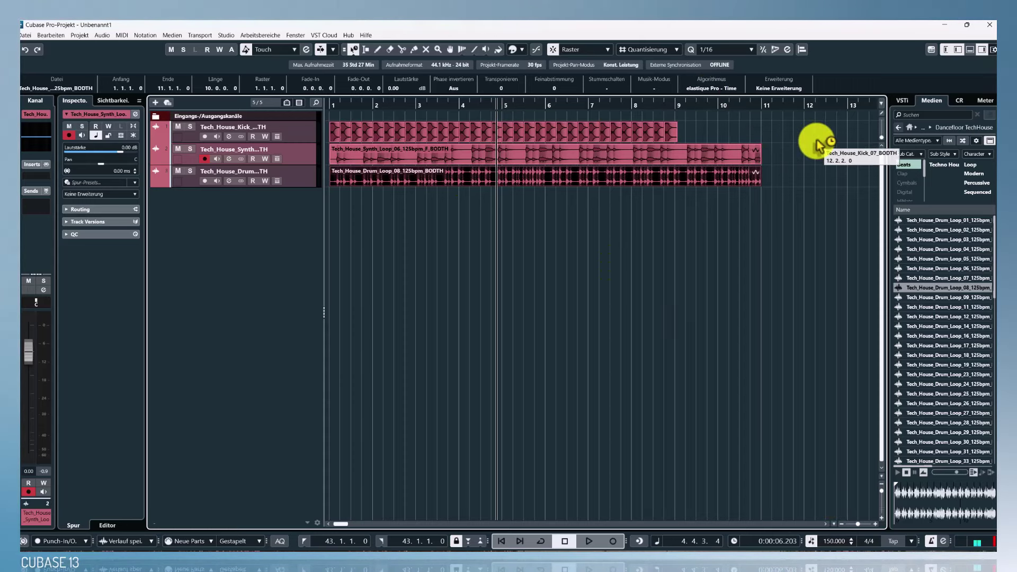
{"action": "left_click_drag", "start_coordinate": [820, 144], "coordinate": [680, 140]}
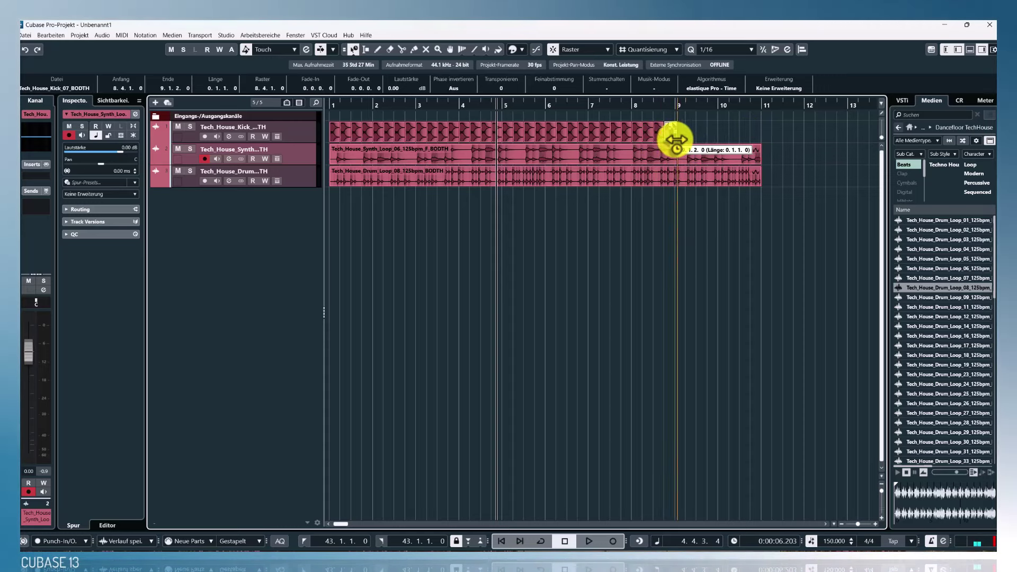
{"action": "left_click_drag", "start_coordinate": [406, 133], "coordinate": [324, 135]}
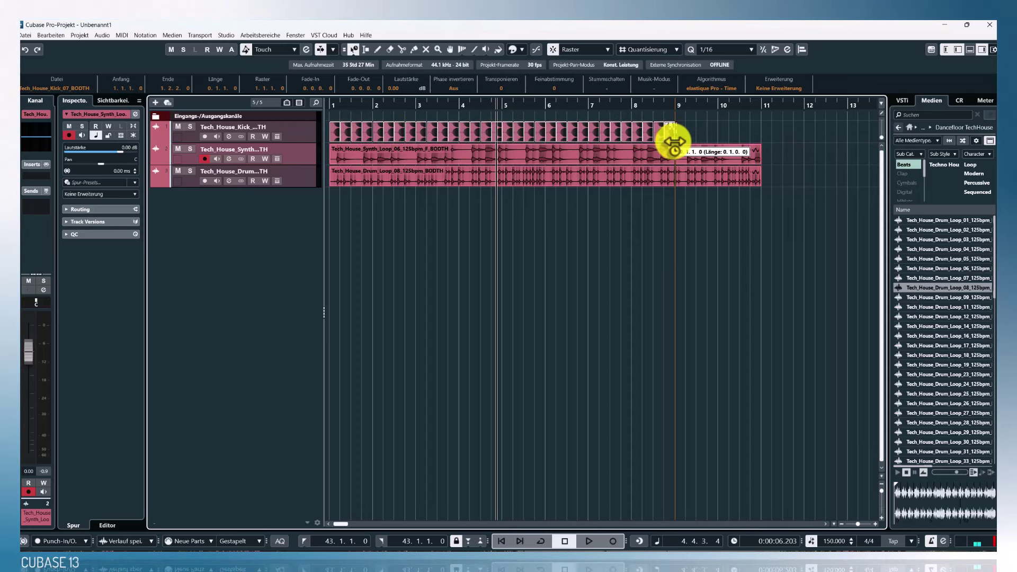
{"action": "left_click_drag", "start_coordinate": [673, 142], "coordinate": [675, 141]}
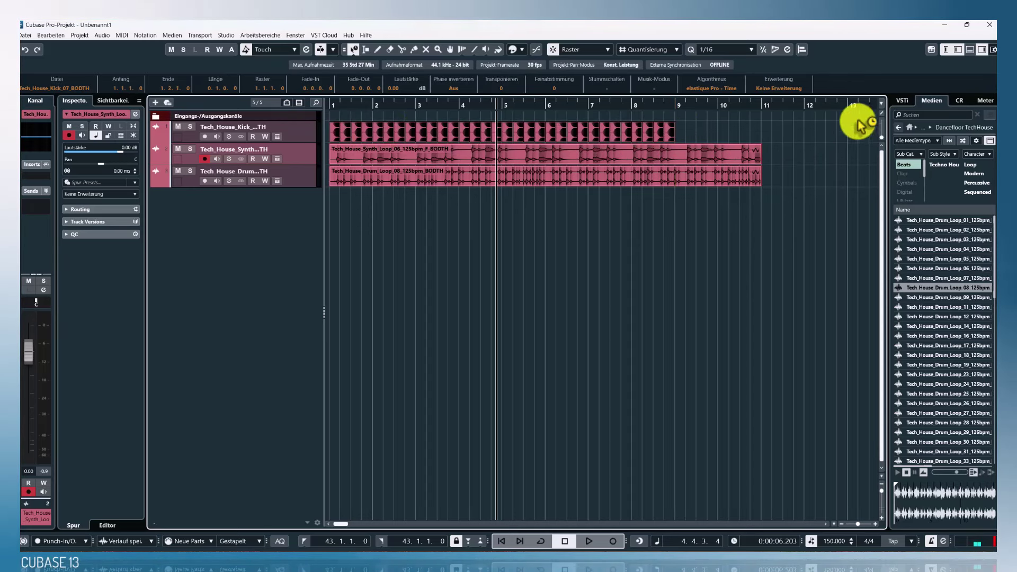
- Time-stretch the synth loop and the drum loop clips to end at bar 9, each 8 bars long
{"action": "left_click", "coordinate": [723, 166]}
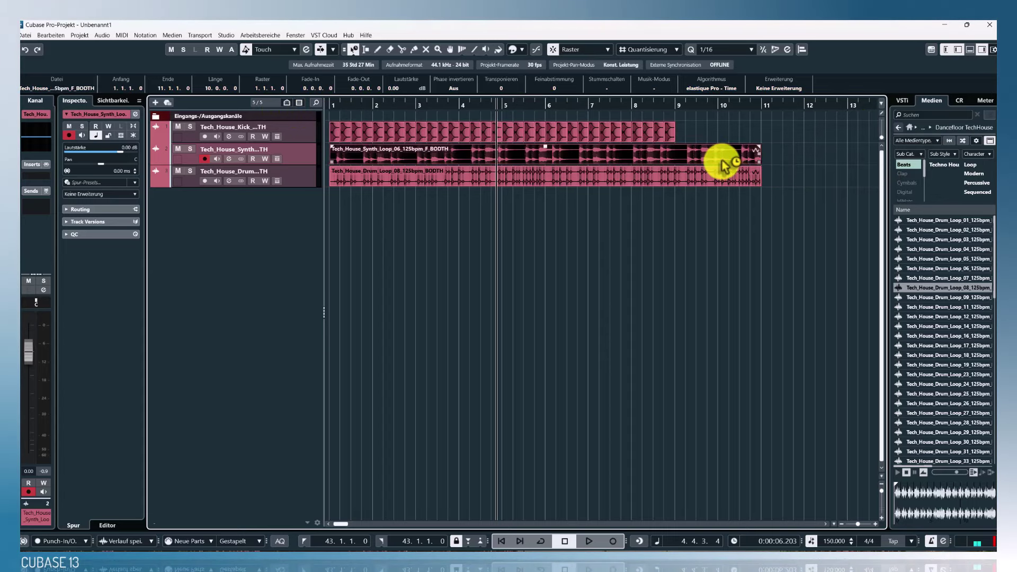
{"action": "left_click_drag", "start_coordinate": [756, 162], "coordinate": [681, 162]}
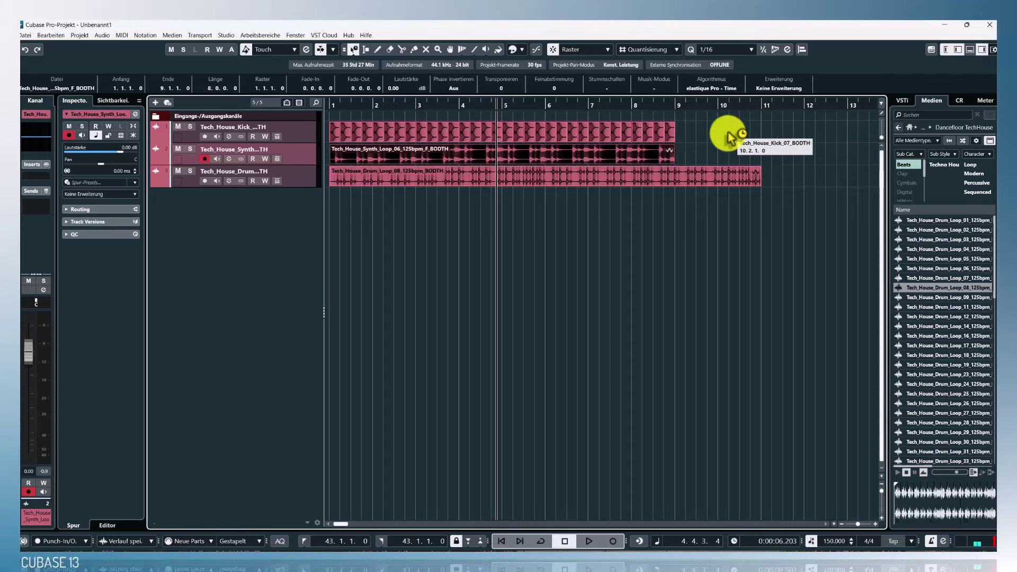
{"action": "left_click_drag", "start_coordinate": [759, 186], "coordinate": [674, 181]}
- Play back the kick, synth and drum tracks together from the project start, then stop playback
{"action": "left_click", "coordinate": [501, 542]}
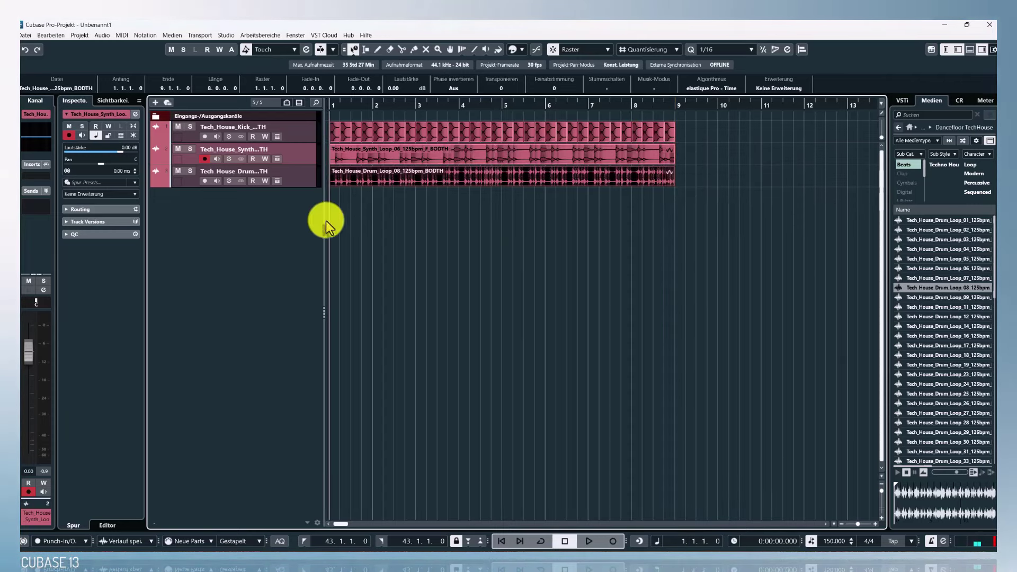
{"action": "left_click", "coordinate": [589, 541]}
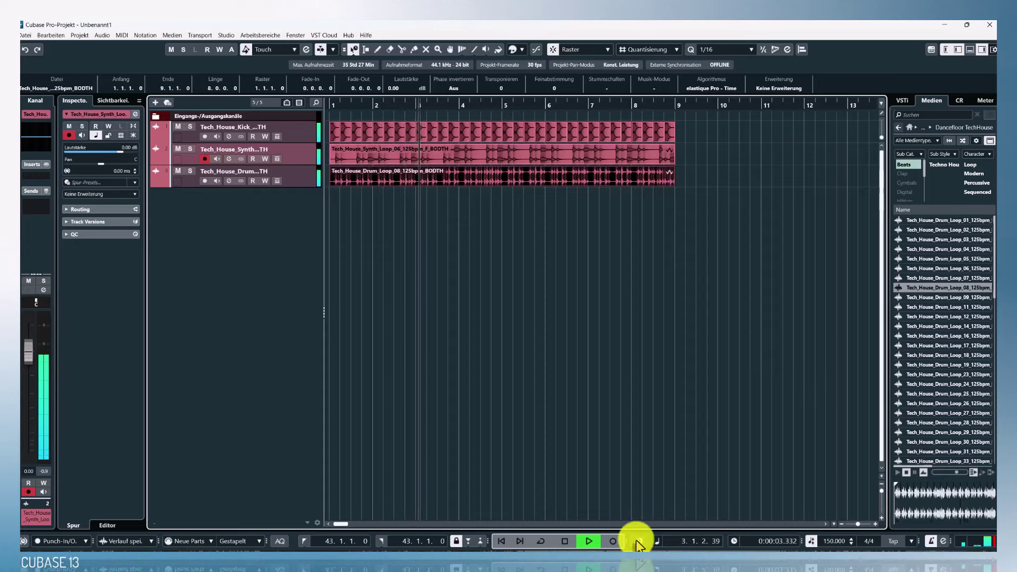
{"action": "left_click", "coordinate": [565, 541]}
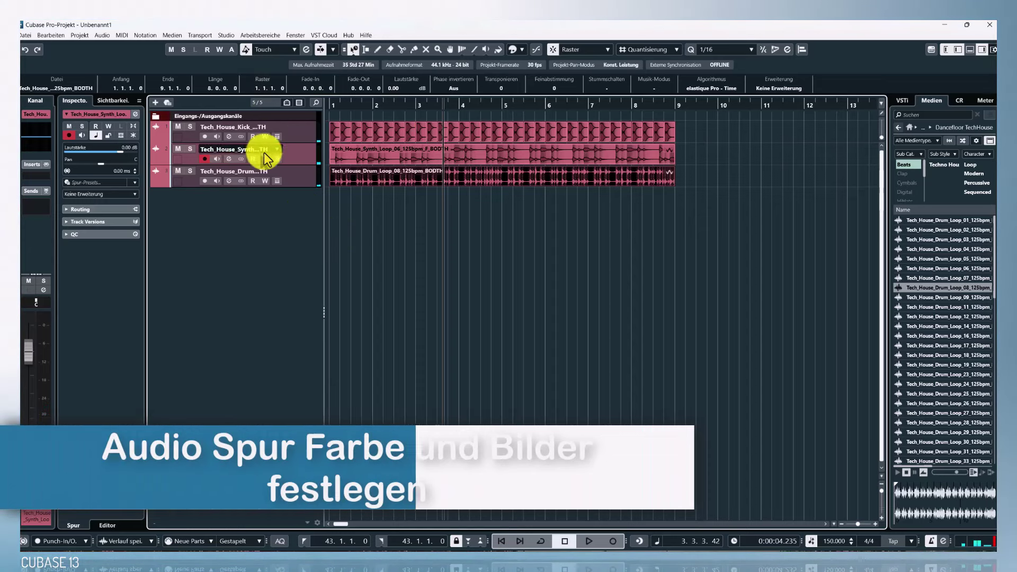
{"action": "left_click", "coordinate": [298, 133]}
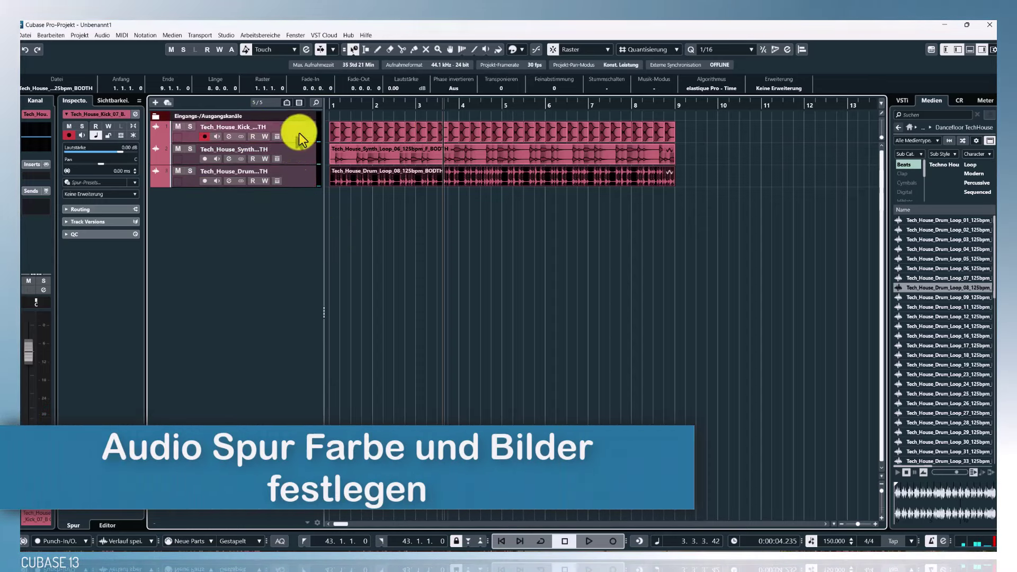
{"action": "left_click", "coordinate": [291, 173]}
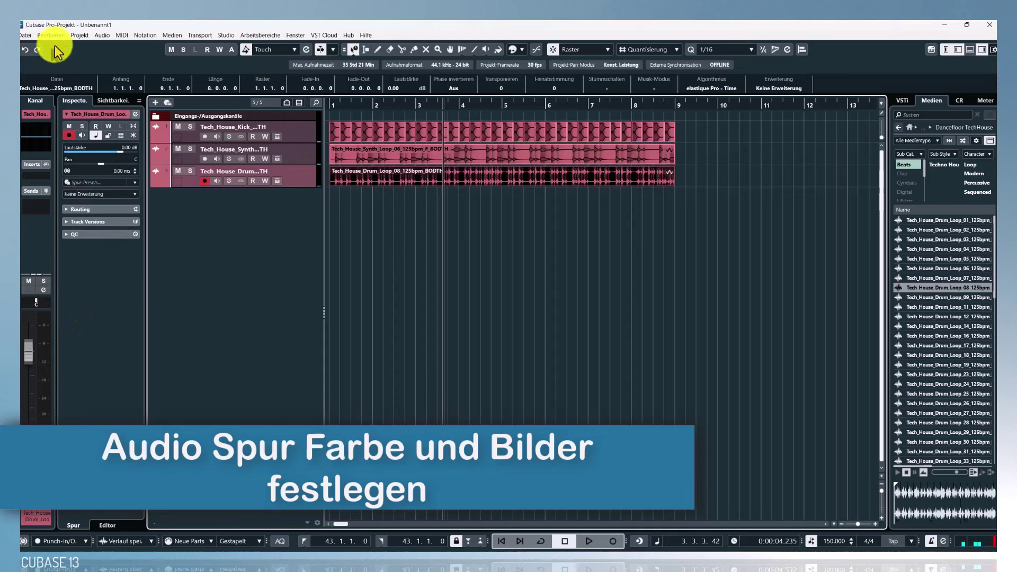
{"action": "left_click", "coordinate": [79, 34]}
{"action": "left_click", "coordinate": [93, 300]}
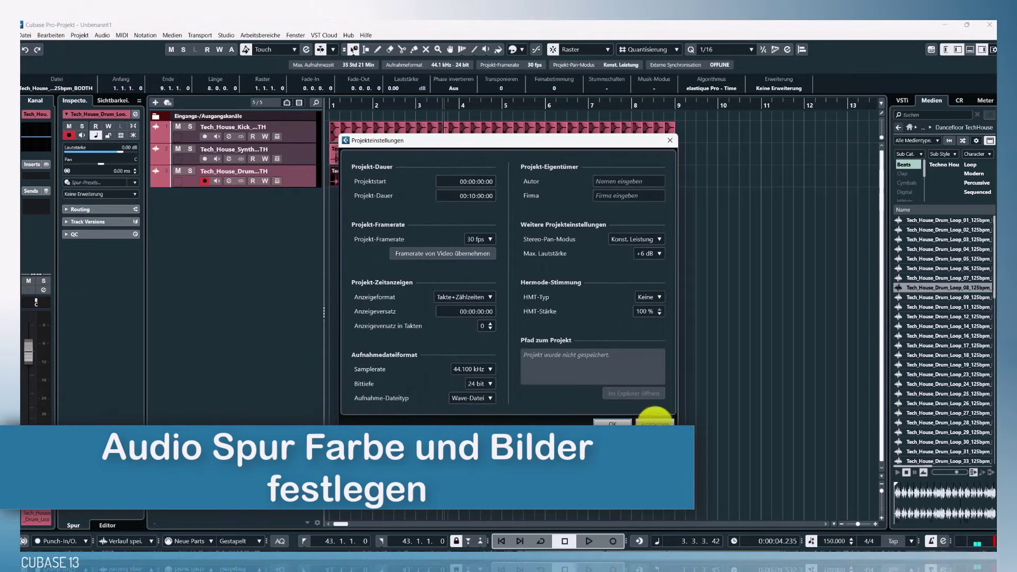
{"action": "left_click", "coordinate": [655, 423]}
- Set the default colour for audio tracks to a dark teal (H 184, S 70, V 49) in the program preferences
{"action": "left_click", "coordinate": [41, 36]}
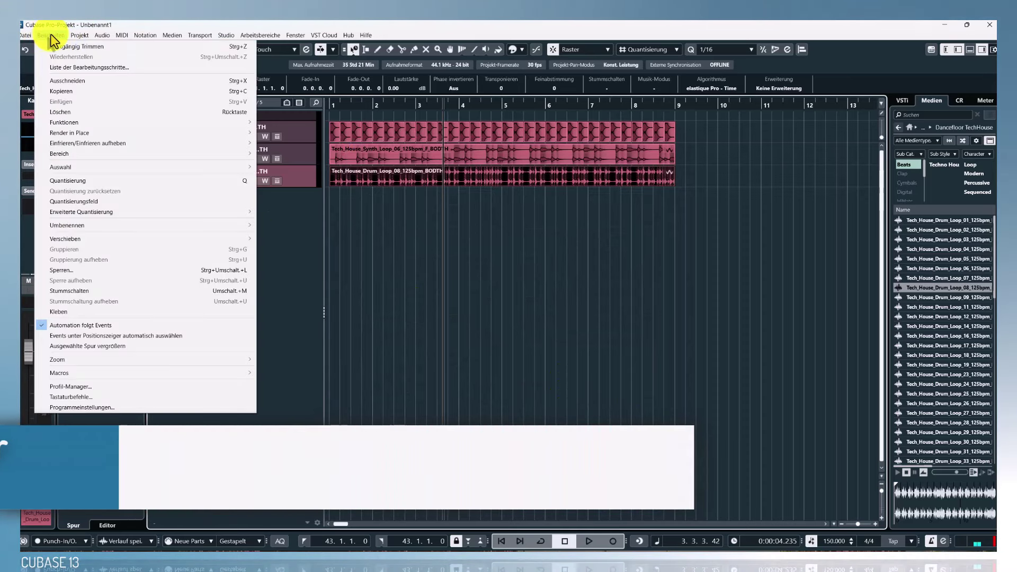
{"action": "left_click", "coordinate": [67, 409]}
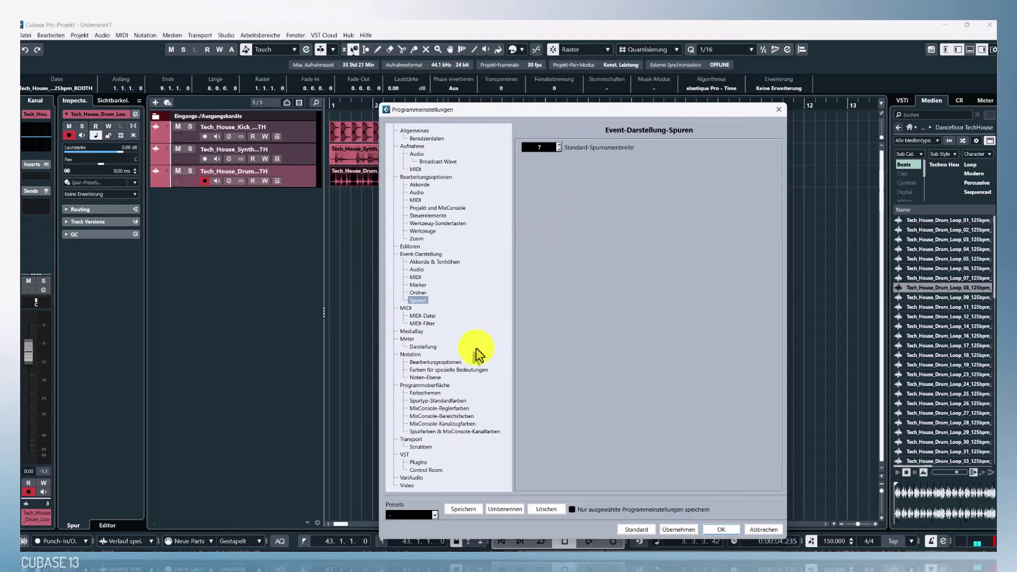
{"action": "left_click", "coordinate": [455, 432]}
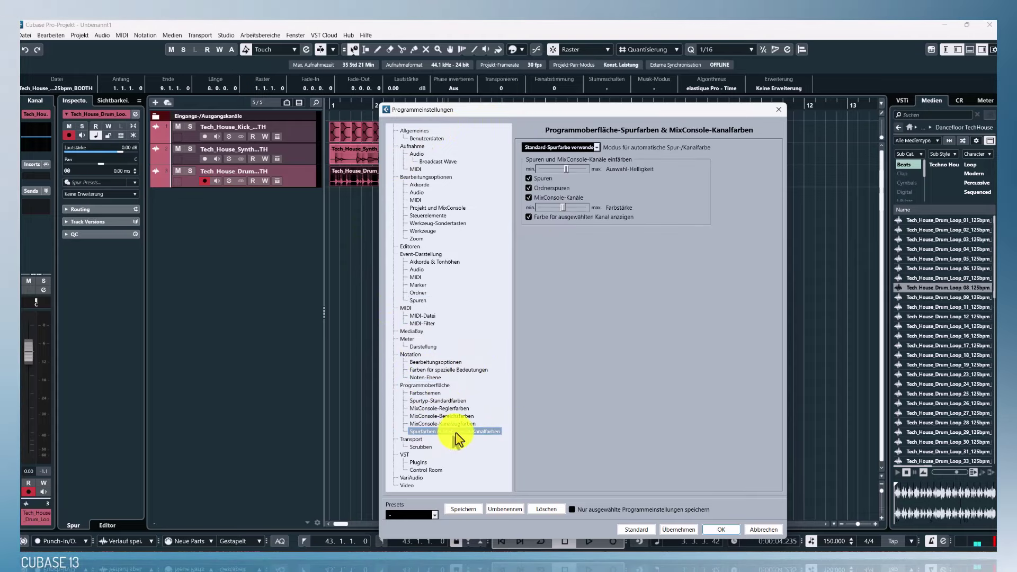
{"action": "left_click", "coordinate": [424, 402]}
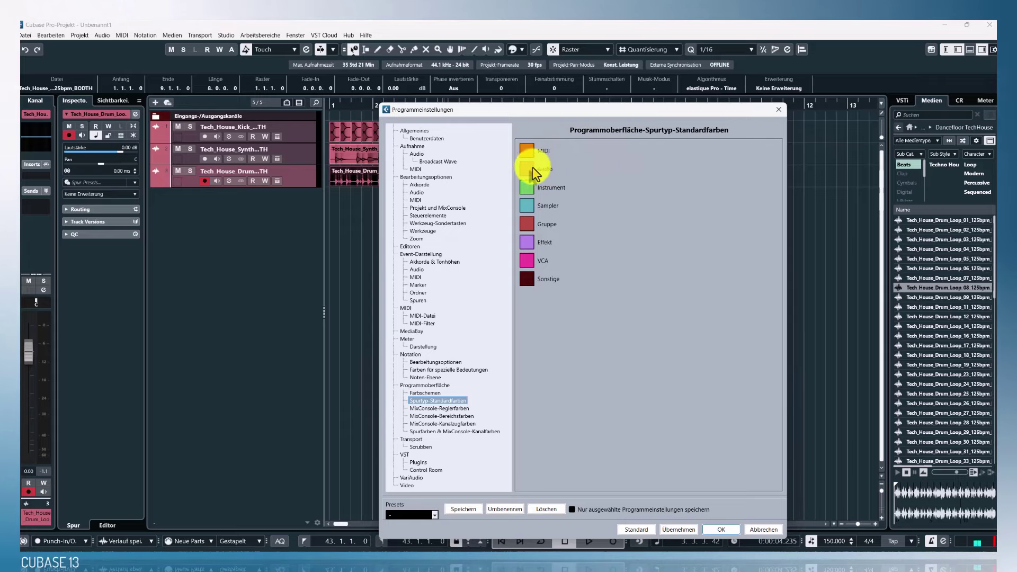
{"action": "left_click", "coordinate": [528, 170]}
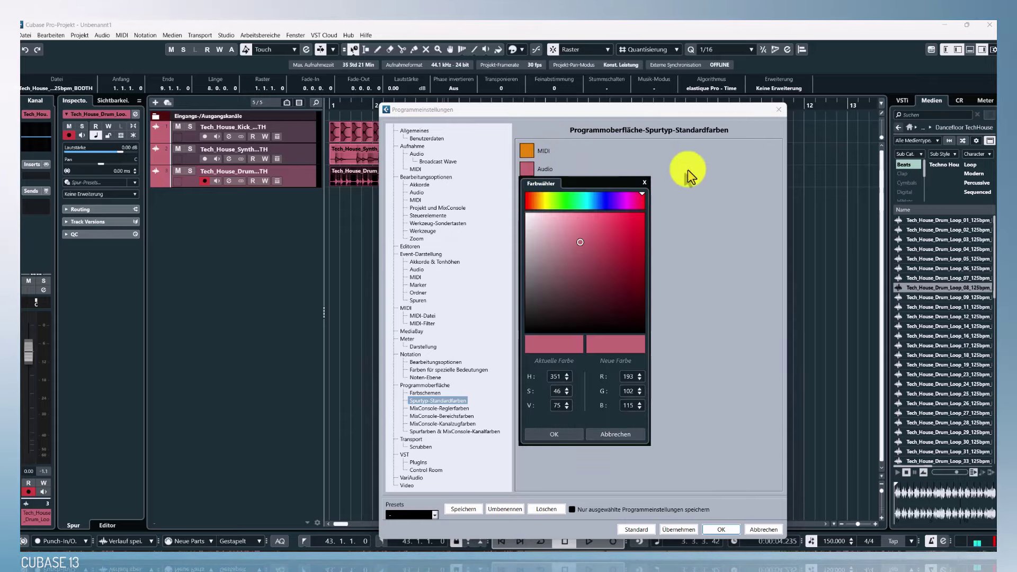
{"action": "left_click", "coordinate": [587, 199]}
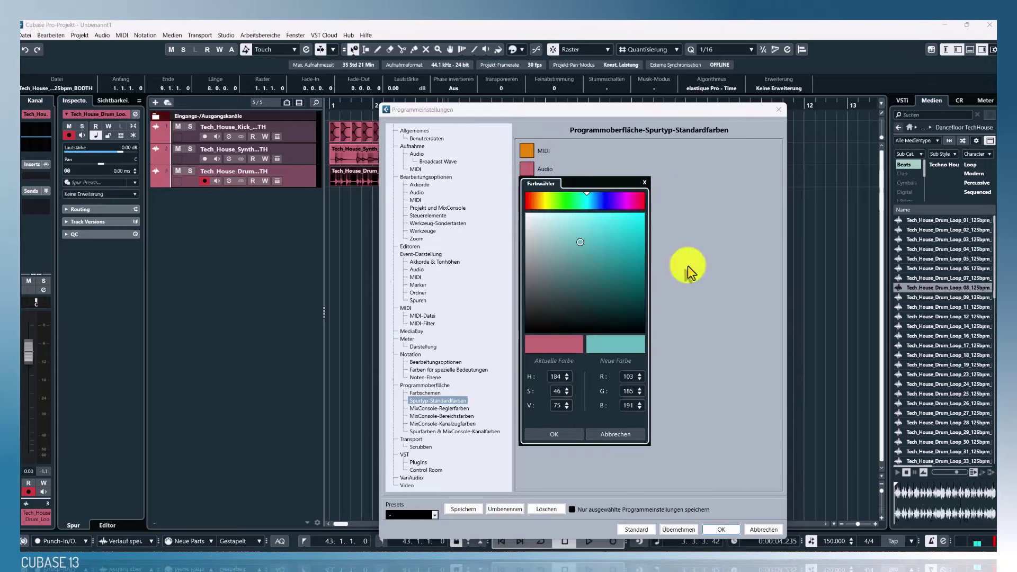
{"action": "left_click", "coordinate": [611, 244]}
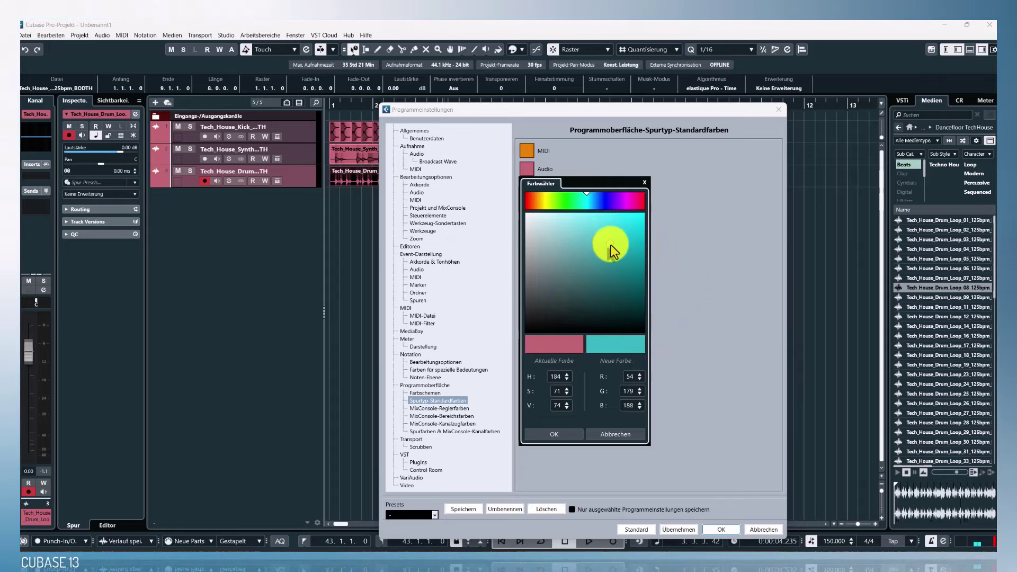
{"action": "mouse_move", "coordinate": [611, 244]}
{"action": "left_mouse_down"}
{"action": "mouse_move", "coordinate": [612, 286]}
{"action": "mouse_move", "coordinate": [609, 274]}
{"action": "left_mouse_up"}
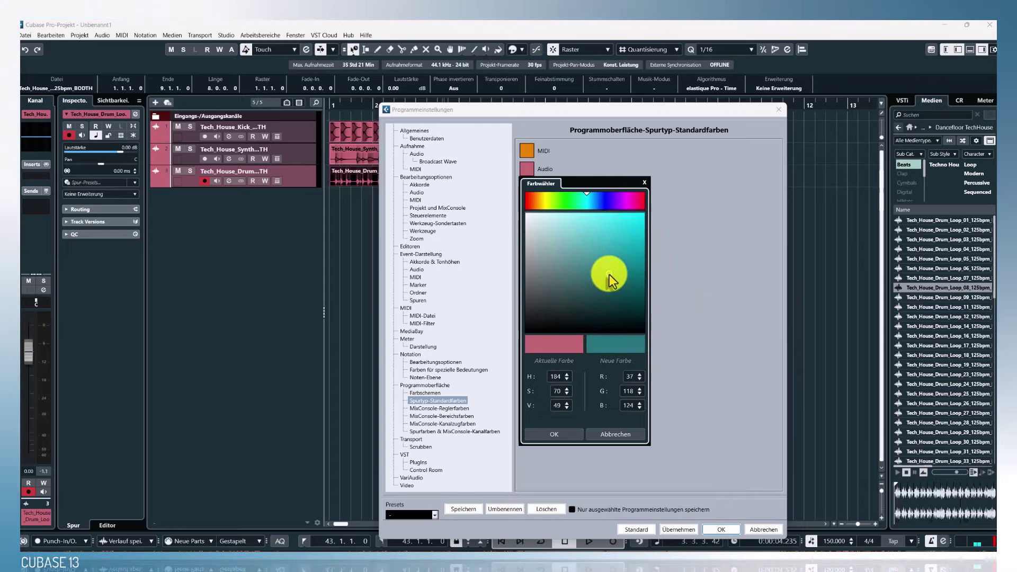
{"action": "left_click", "coordinate": [554, 434]}
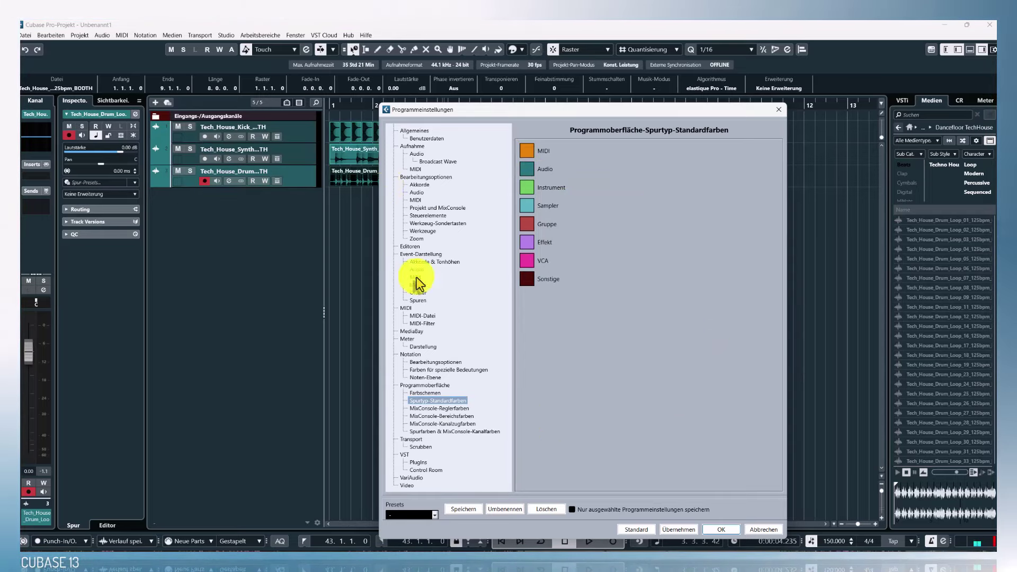
{"action": "key", "text": "Return"}
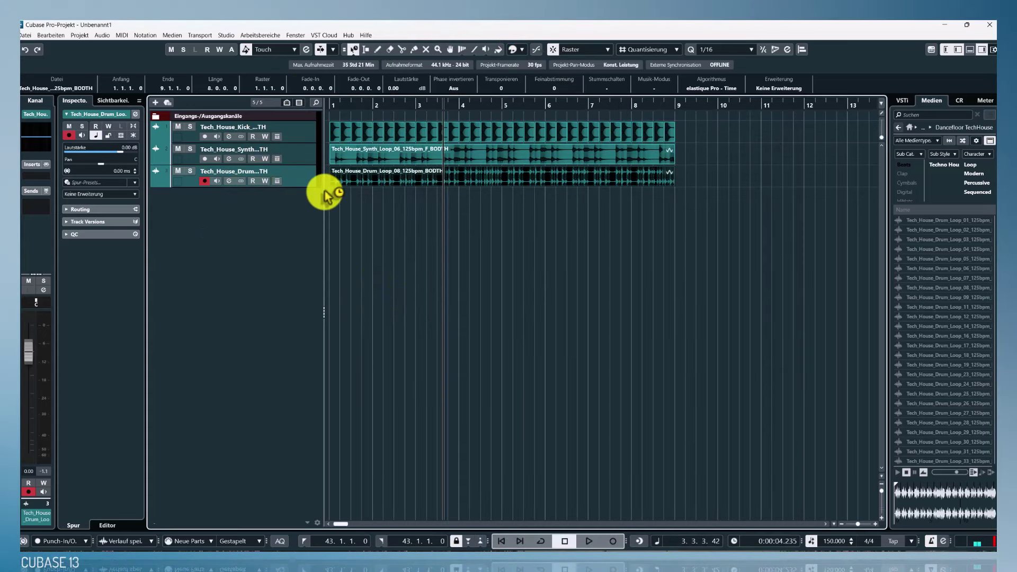
- Add one mono audio track named Meine Sprache with the Shure microphone as input and Stereo Out as output
{"action": "right_click", "coordinate": [267, 203]}
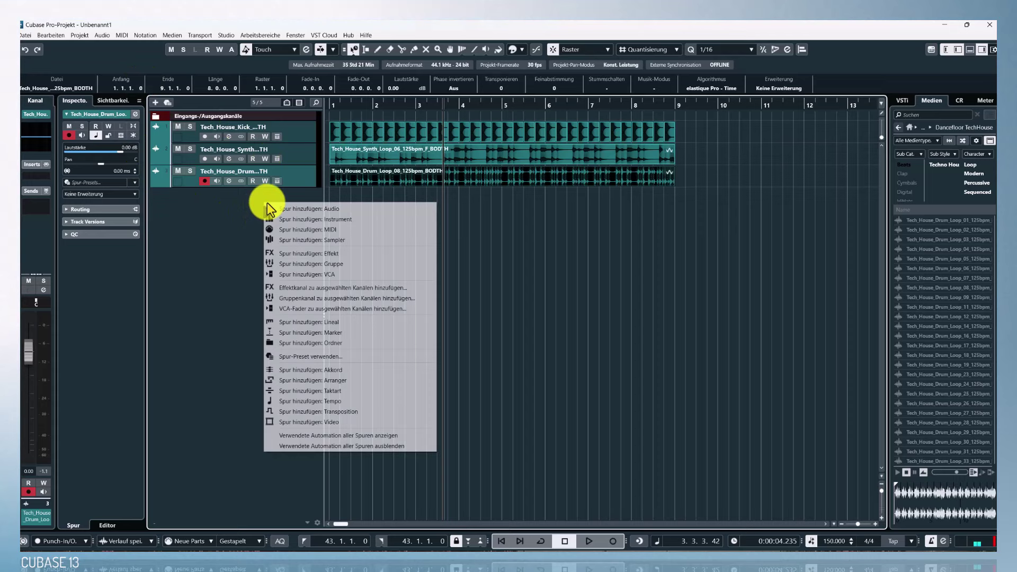
{"action": "left_click", "coordinate": [329, 208]}
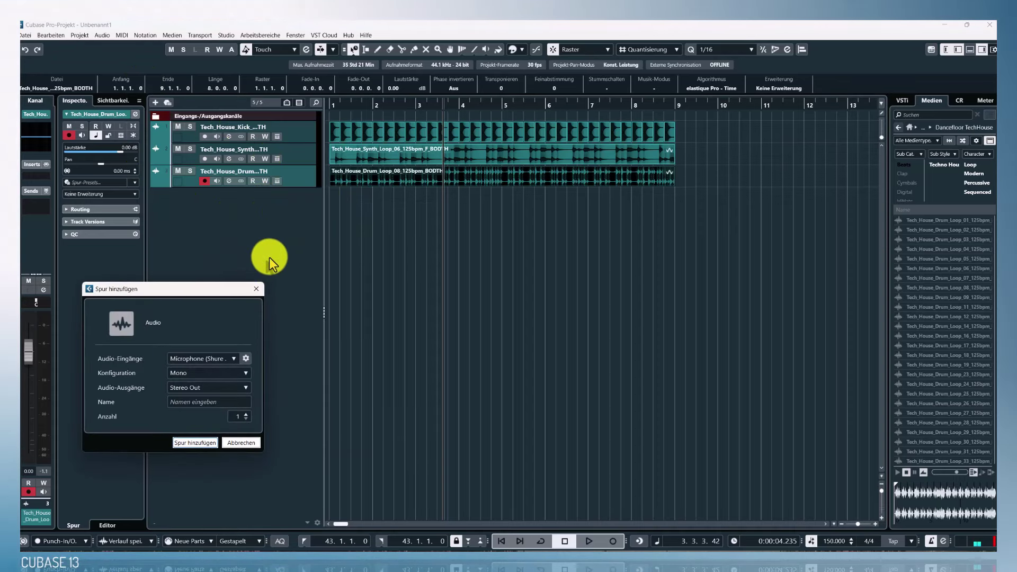
{"action": "left_click_drag", "start_coordinate": [180, 291], "coordinate": [244, 206]}
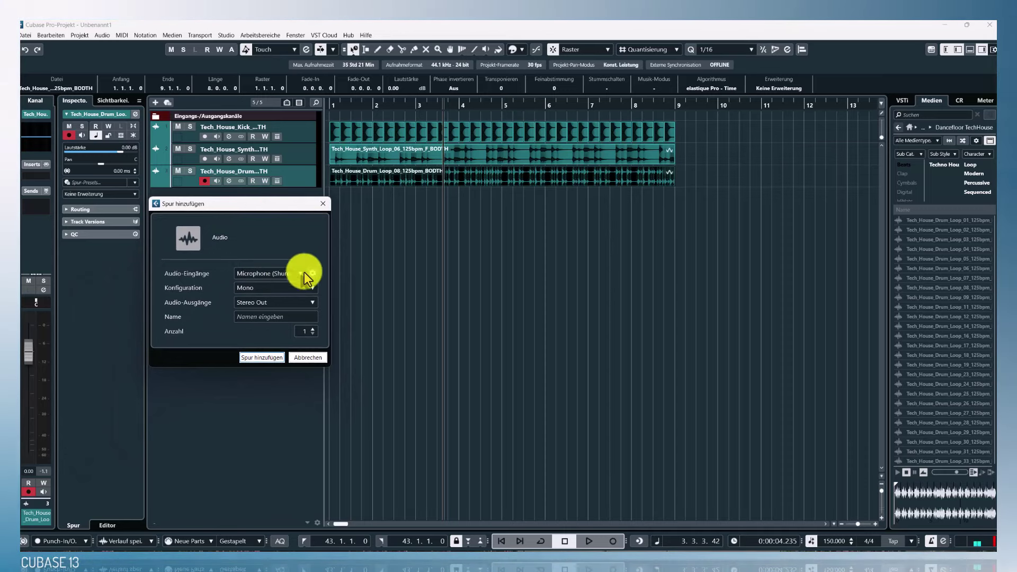
{"action": "left_click", "coordinate": [304, 272]}
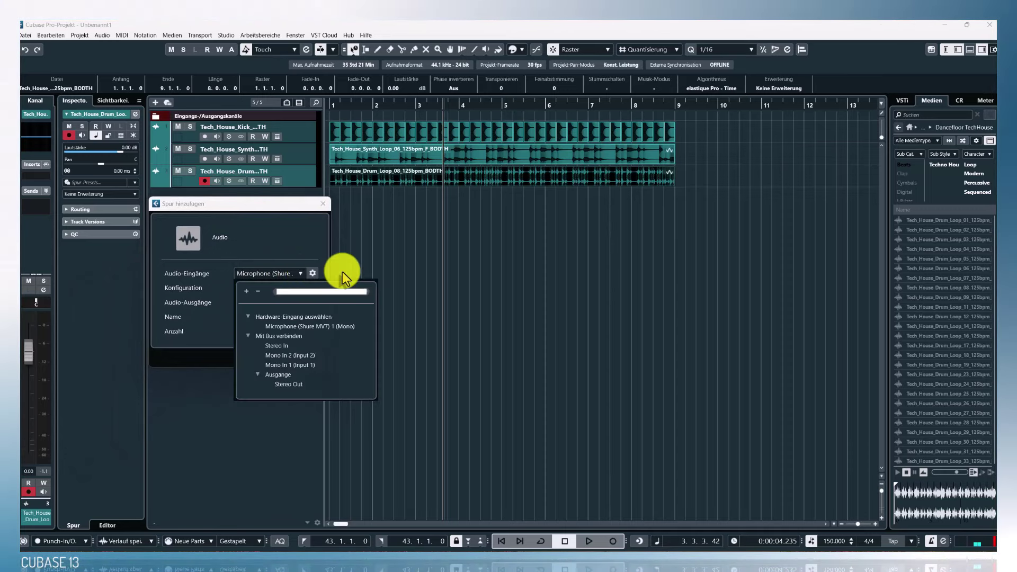
{"action": "left_click", "coordinate": [262, 433]}
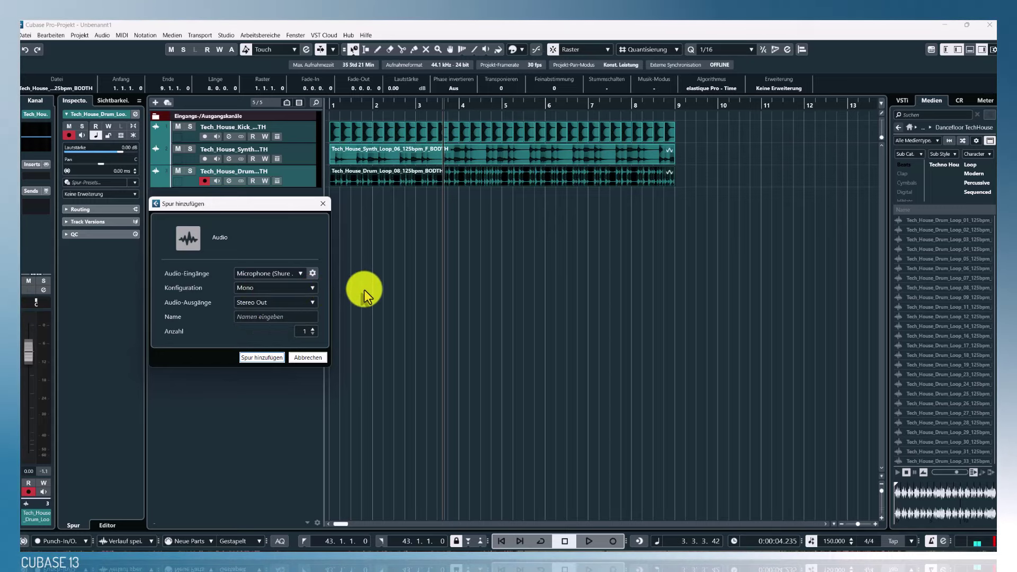
{"action": "left_click", "coordinate": [269, 315]}
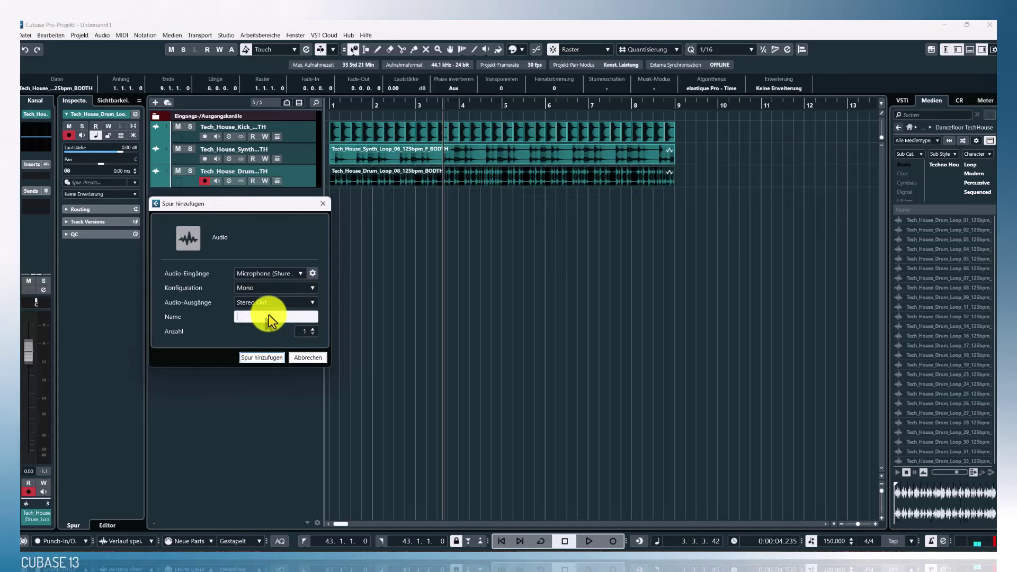
{"action": "type", "text": "Meine"}
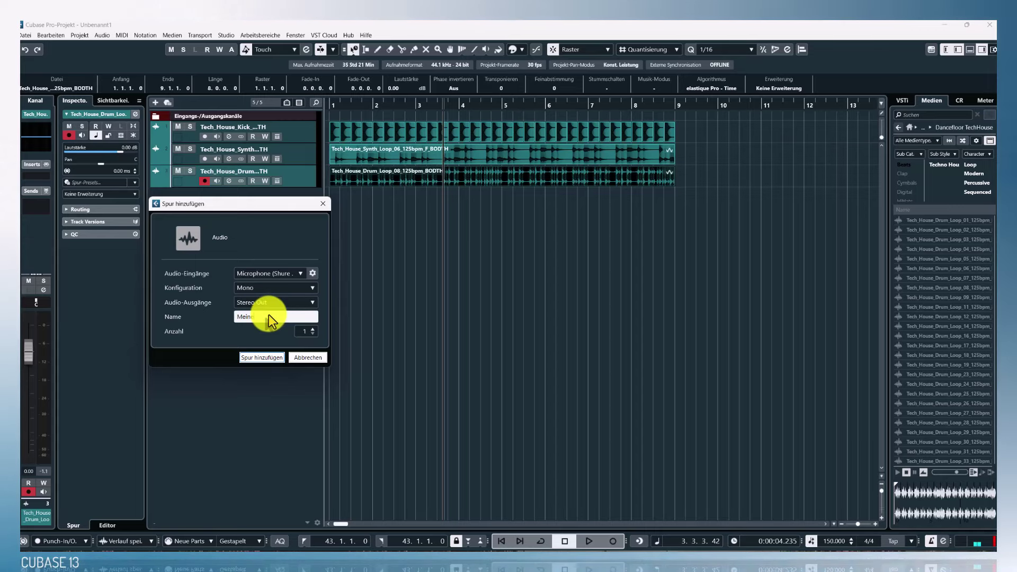
{"action": "type", "text": " Sprache"}
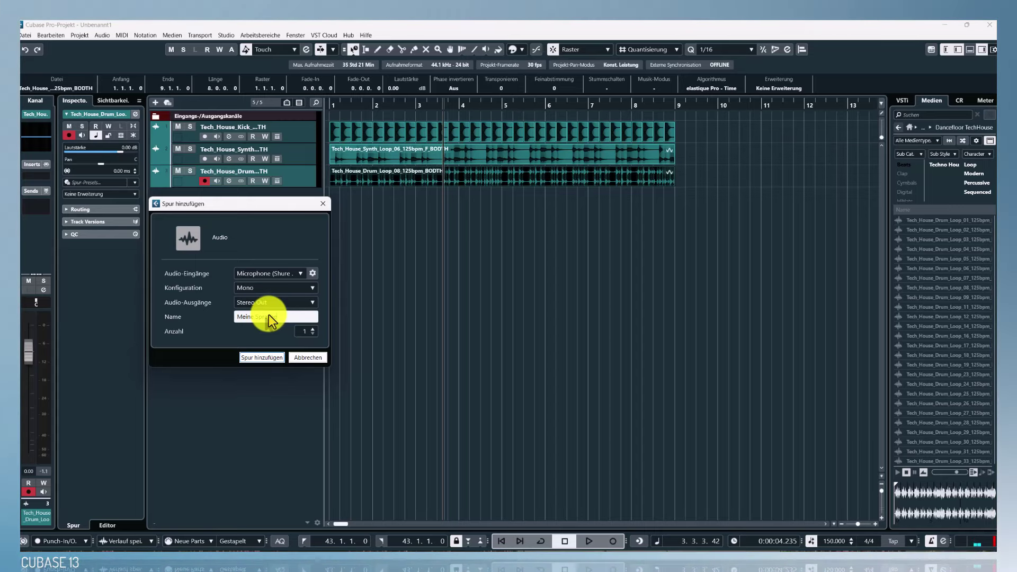
{"action": "key", "text": "Return"}
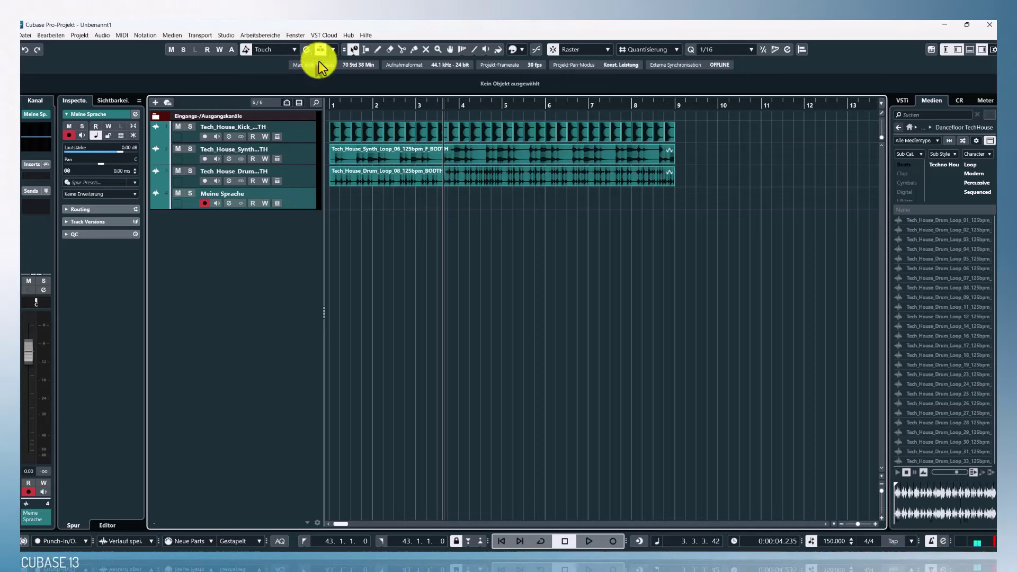
{"action": "left_click", "coordinate": [305, 182]}
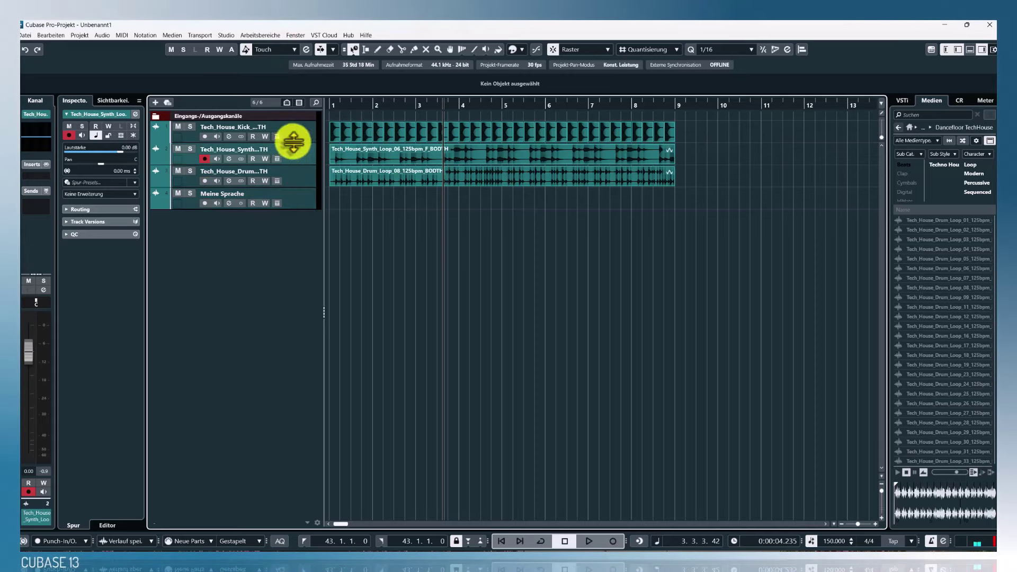
{"action": "left_click", "coordinate": [300, 155]}
{"action": "left_click", "coordinate": [296, 193]}
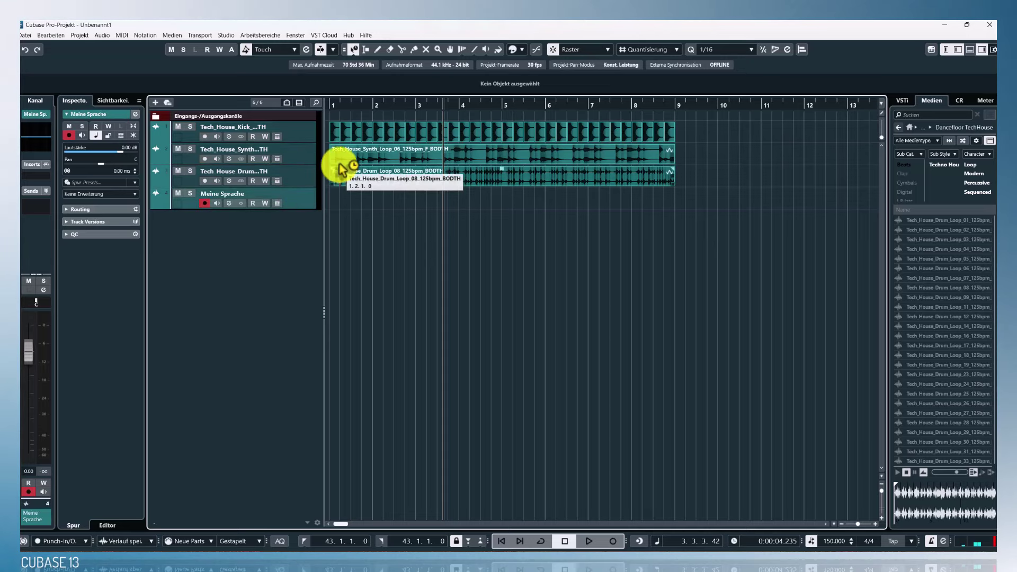
{"action": "left_click", "coordinate": [301, 139]}
{"action": "left_click", "coordinate": [301, 157]}
{"action": "left_click", "coordinate": [301, 176]}
{"action": "left_click", "coordinate": [303, 202]}
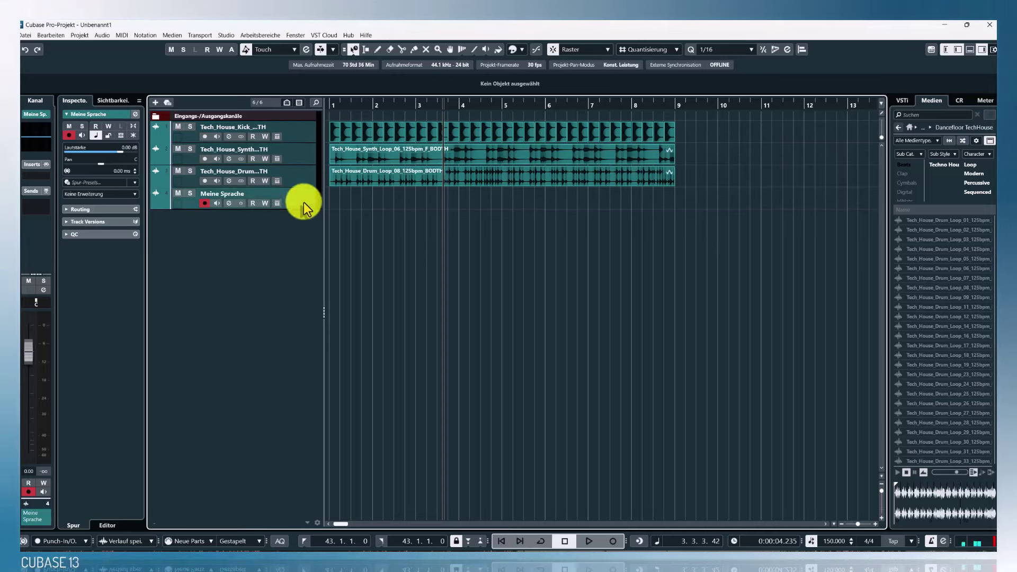
{"action": "left_click", "coordinate": [303, 165]}
{"action": "left_click", "coordinate": [304, 139]}
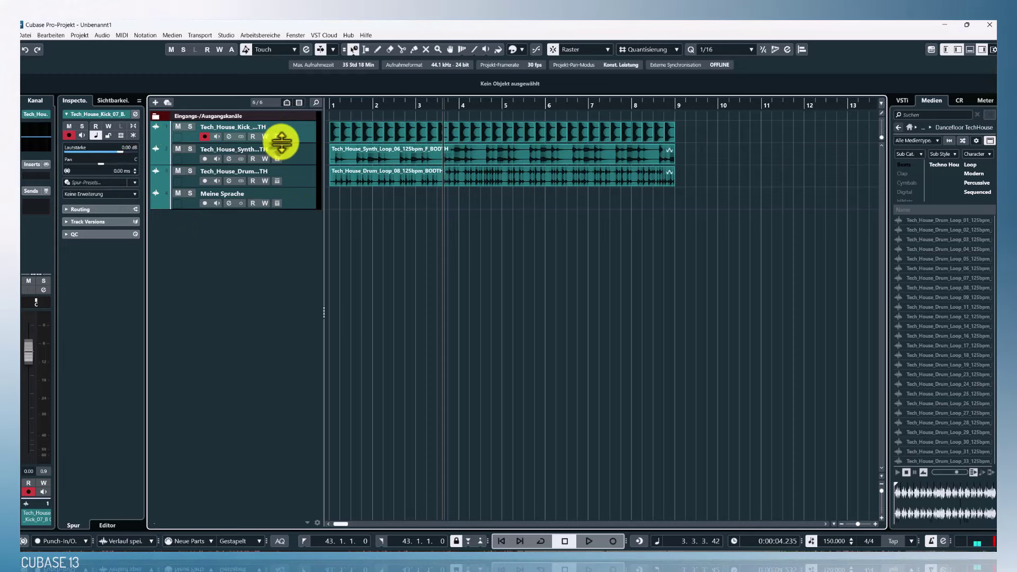
- Select and enlarge the Meine Sprache track, then give it the vintage microphone picture from the supplied library
{"action": "left_click", "coordinate": [176, 205]}
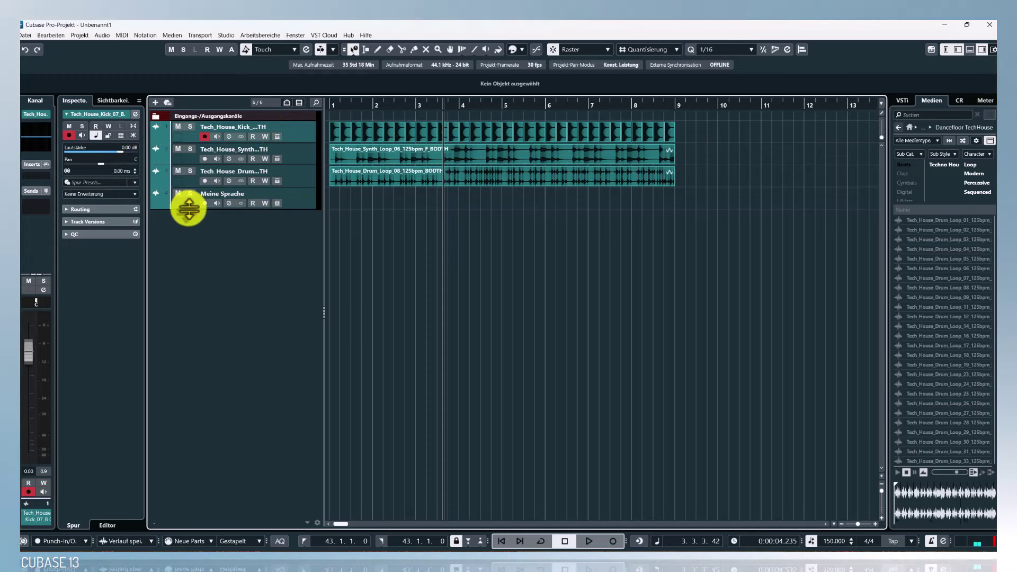
{"action": "left_click_drag", "start_coordinate": [189, 210], "coordinate": [194, 285]}
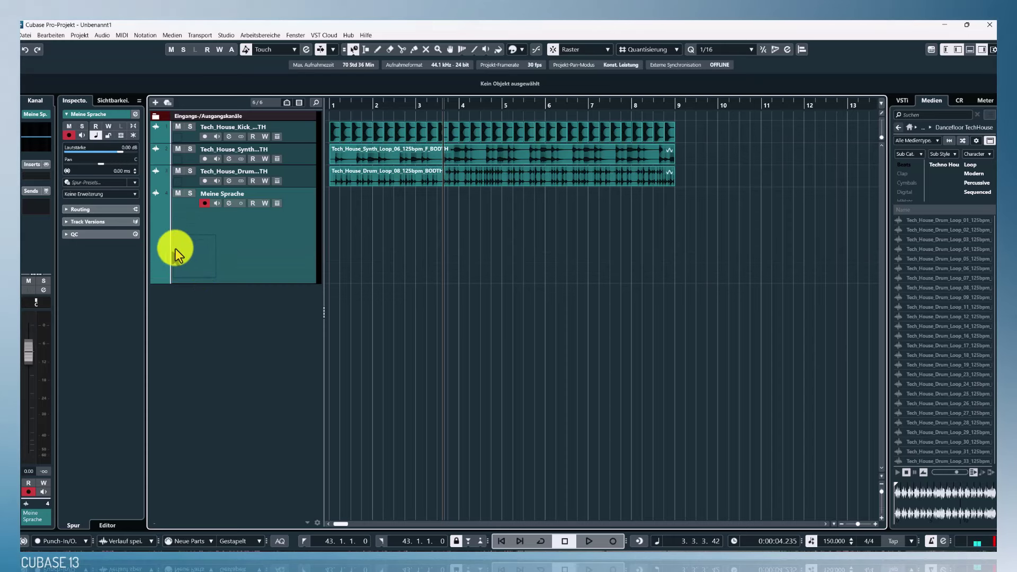
{"action": "double_click", "coordinate": [193, 249]}
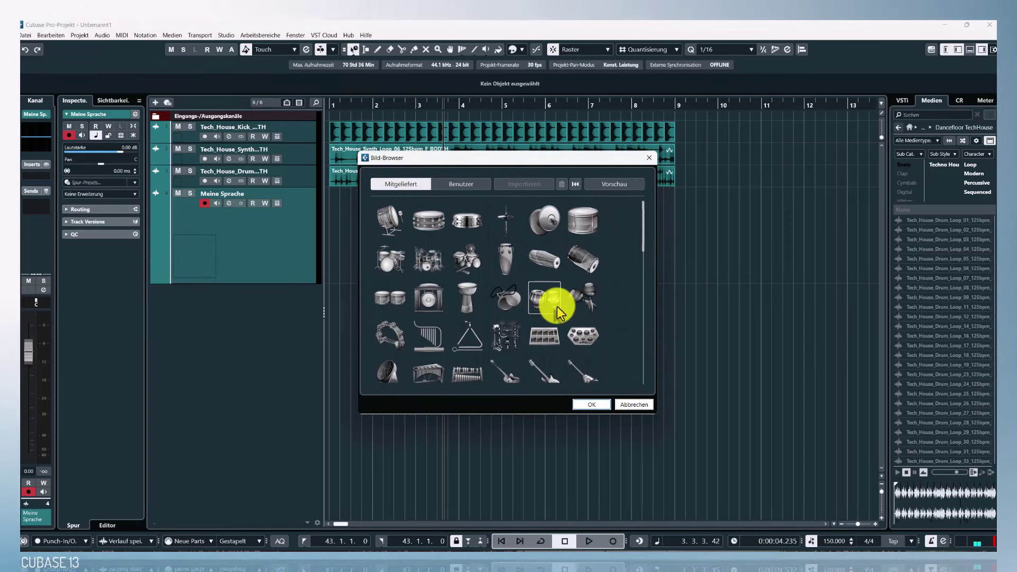
{"action": "scroll", "coordinate": [557, 307], "scroll_direction": "down", "scroll_amount": 6}
{"action": "scroll", "coordinate": [592, 309], "scroll_direction": "down", "scroll_amount": 4}
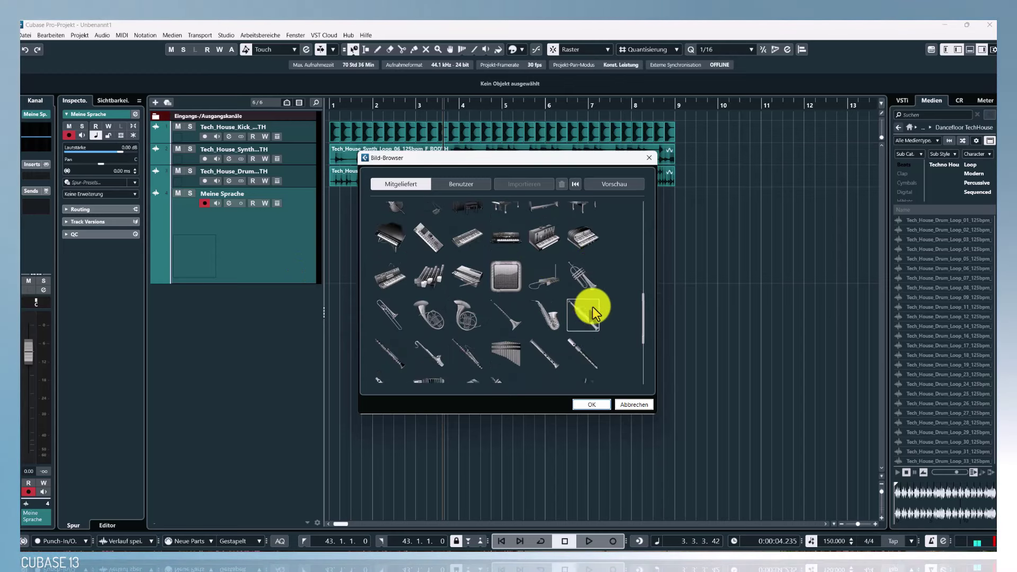
{"action": "left_click", "coordinate": [507, 318]}
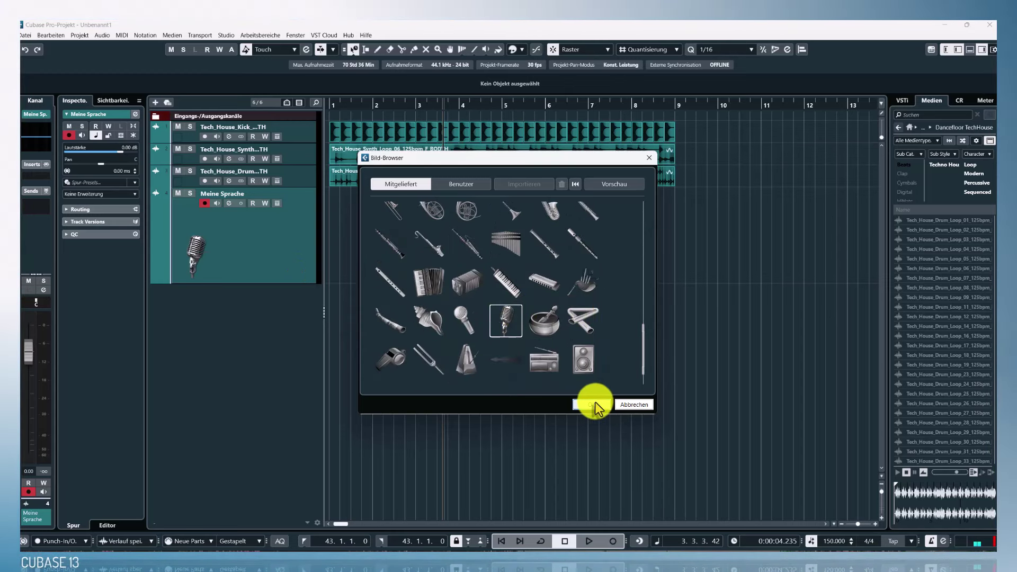
{"action": "left_click", "coordinate": [592, 404]}
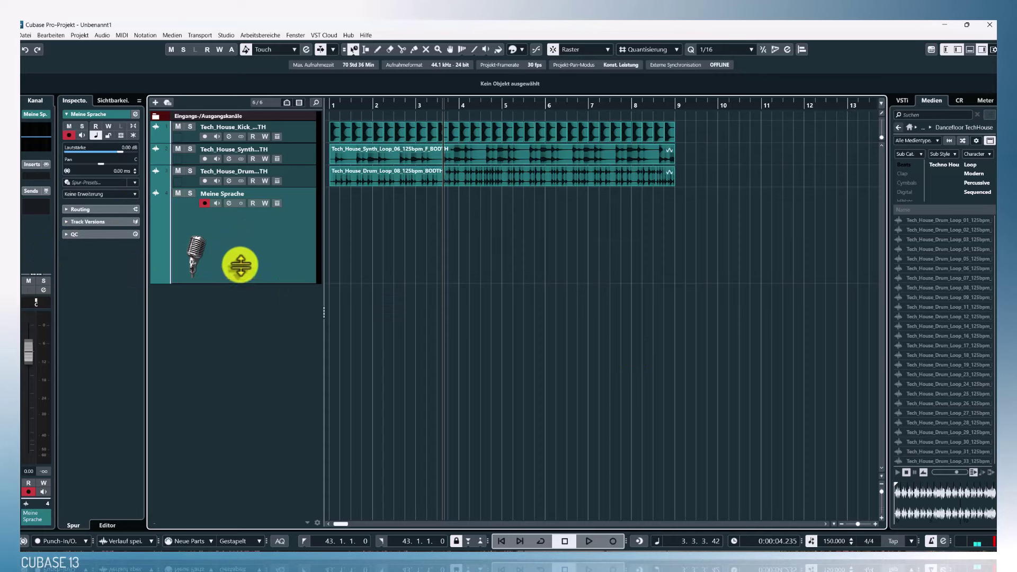
- Enlarge the Meine Sprache track further, replace its picture with the portrait photo from the user library, then reduce the track height
{"action": "left_click_drag", "start_coordinate": [245, 218], "coordinate": [242, 306]}
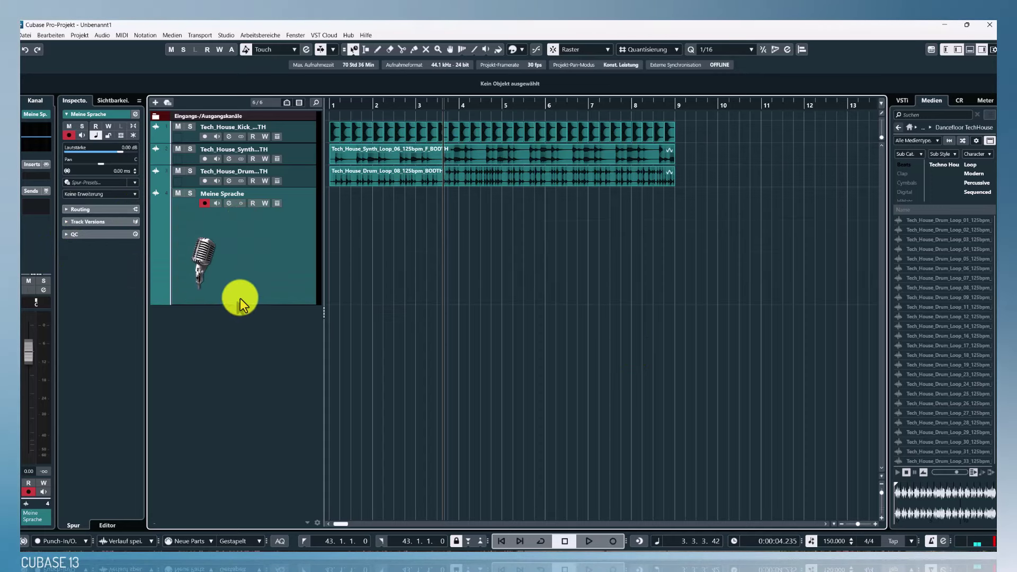
{"action": "double_click", "coordinate": [202, 259]}
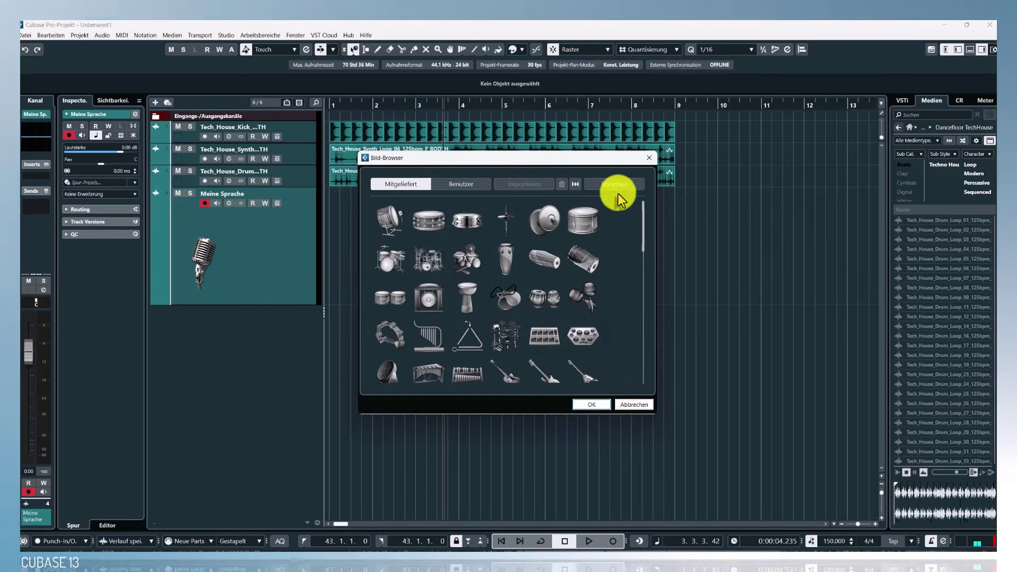
{"action": "left_click", "coordinate": [444, 181]}
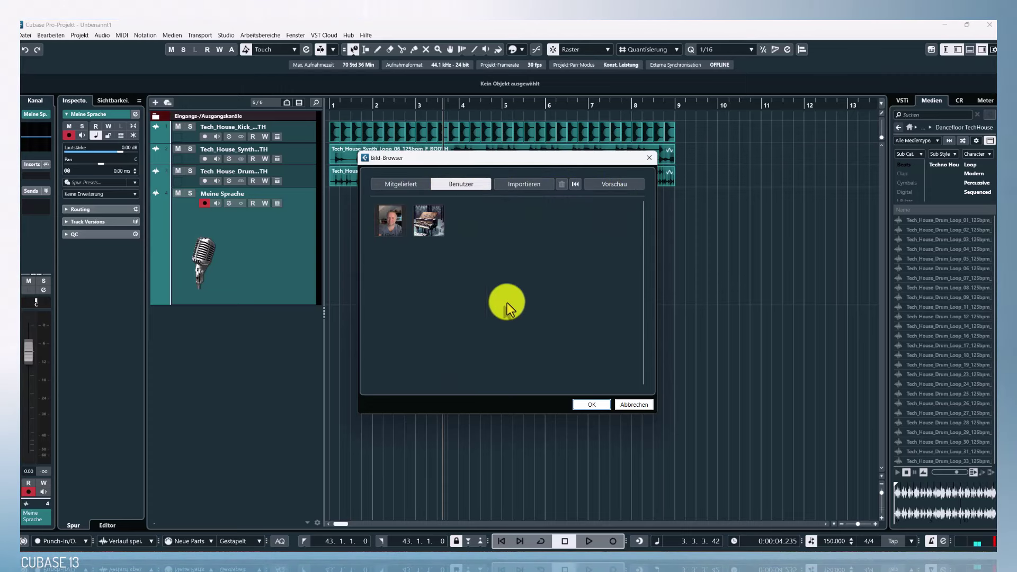
{"action": "left_click", "coordinate": [392, 219]}
{"action": "left_click", "coordinate": [606, 404]}
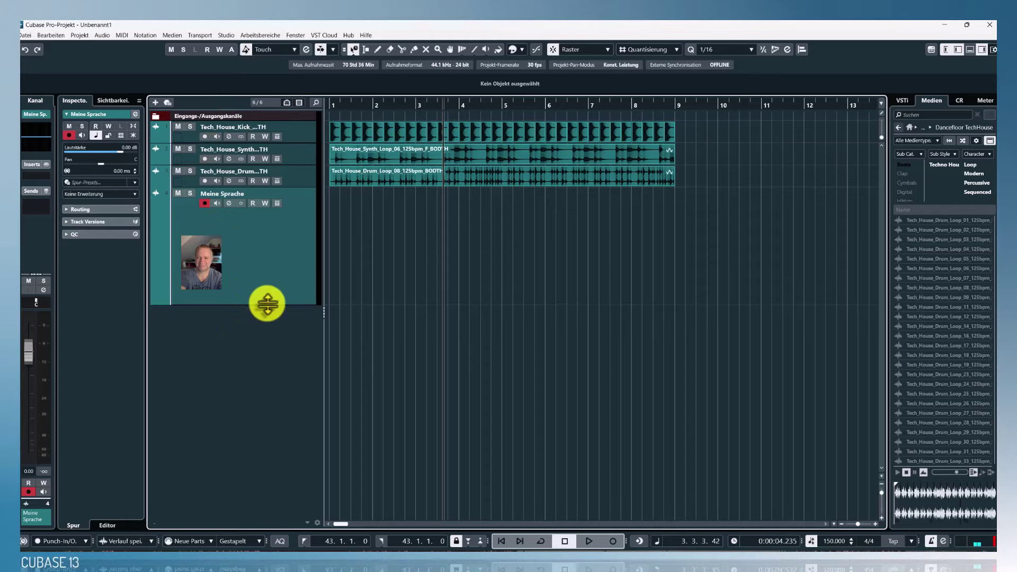
{"action": "left_click_drag", "start_coordinate": [267, 304], "coordinate": [273, 242]}
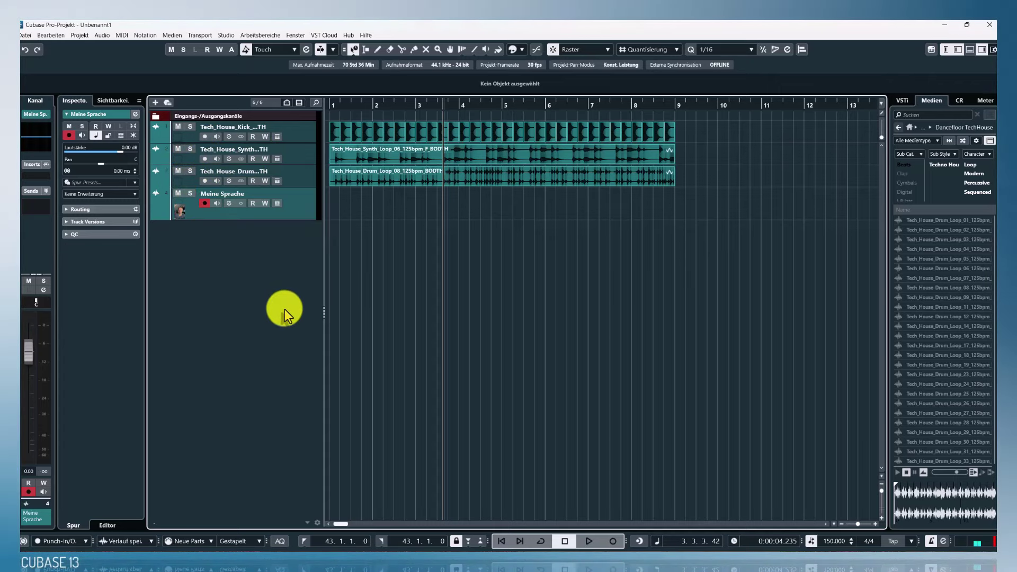
- Import 400PngdpiLogo from the LOGODATEIEN folder on drive D as the Meine Sprache track picture, and enlarge the track
{"action": "double_click", "coordinate": [179, 212]}
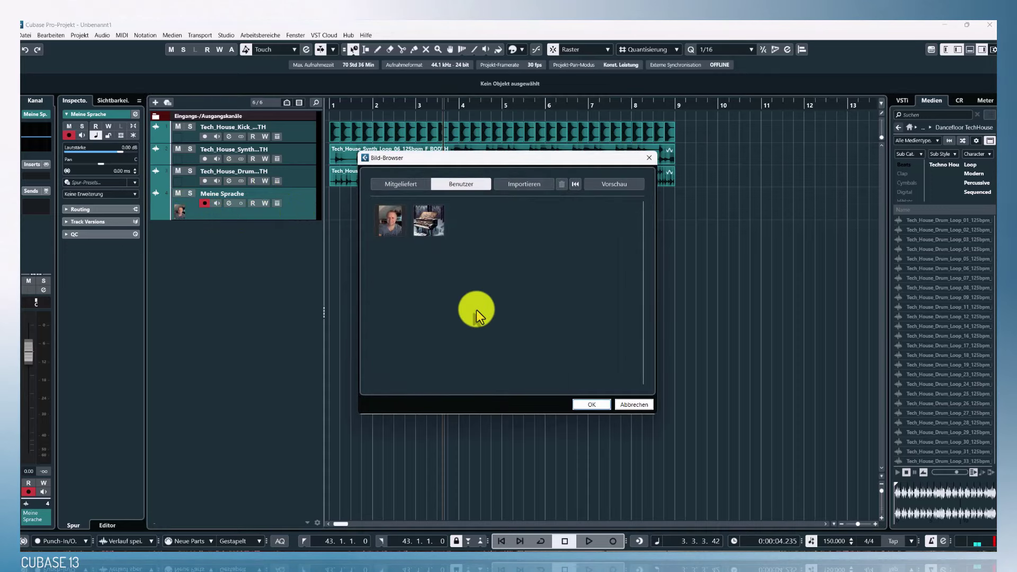
{"action": "left_click", "coordinate": [520, 184]}
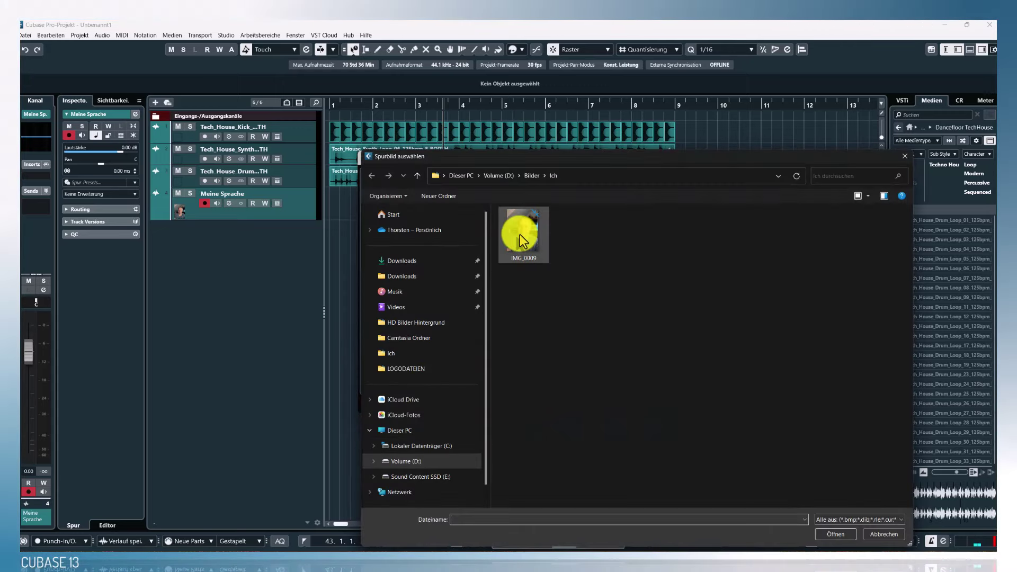
{"action": "left_click", "coordinate": [881, 532]}
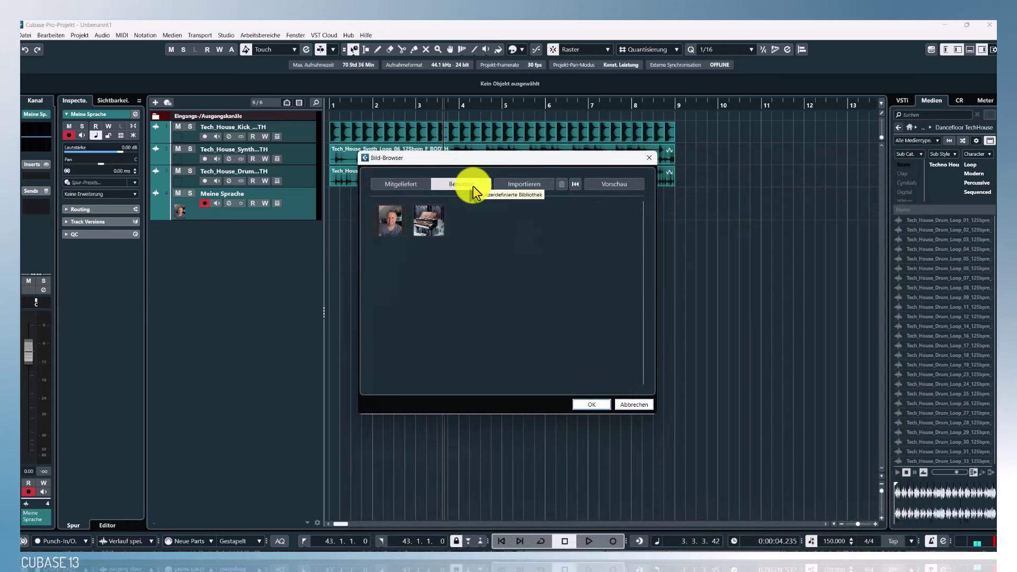
{"action": "left_click", "coordinate": [519, 184]}
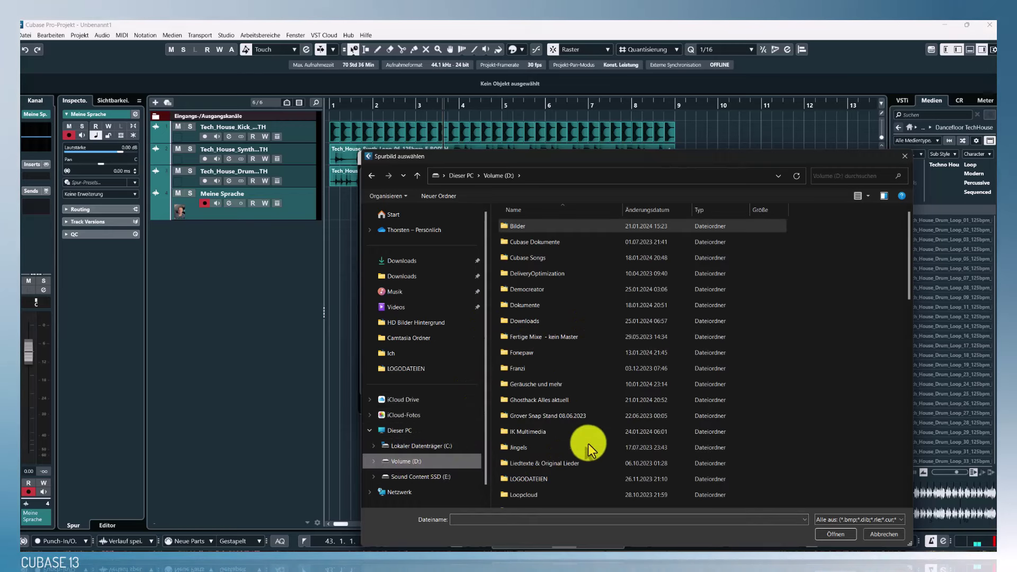
{"action": "double_click", "coordinate": [583, 479]}
{"action": "left_click", "coordinate": [713, 249]}
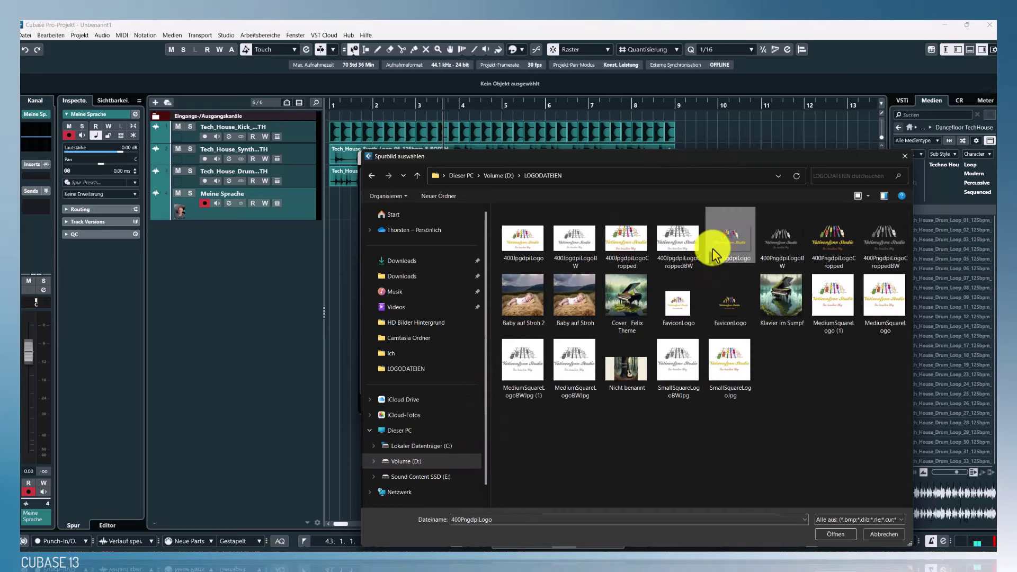
{"action": "left_click", "coordinate": [835, 534]}
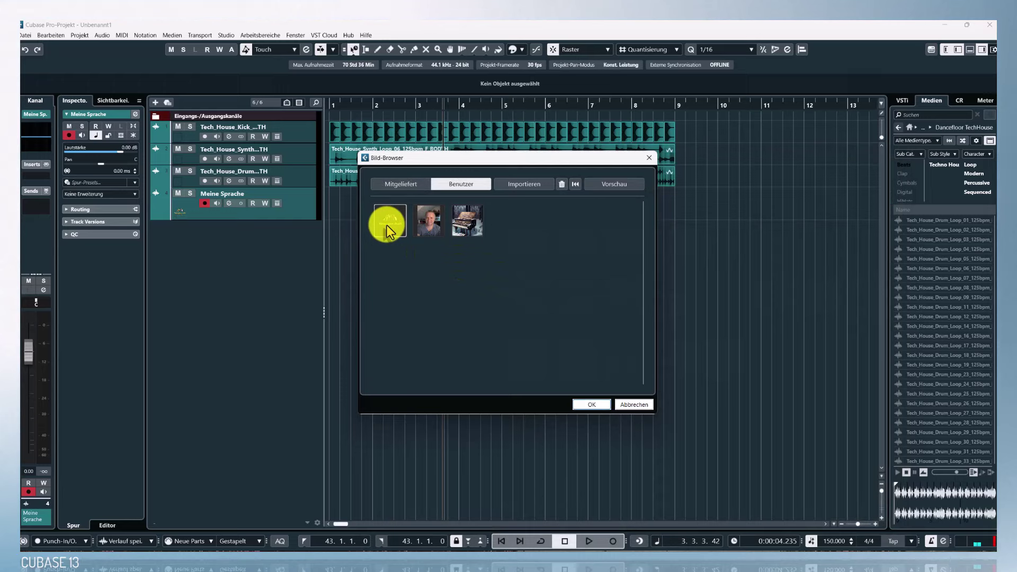
{"action": "left_click", "coordinate": [586, 403]}
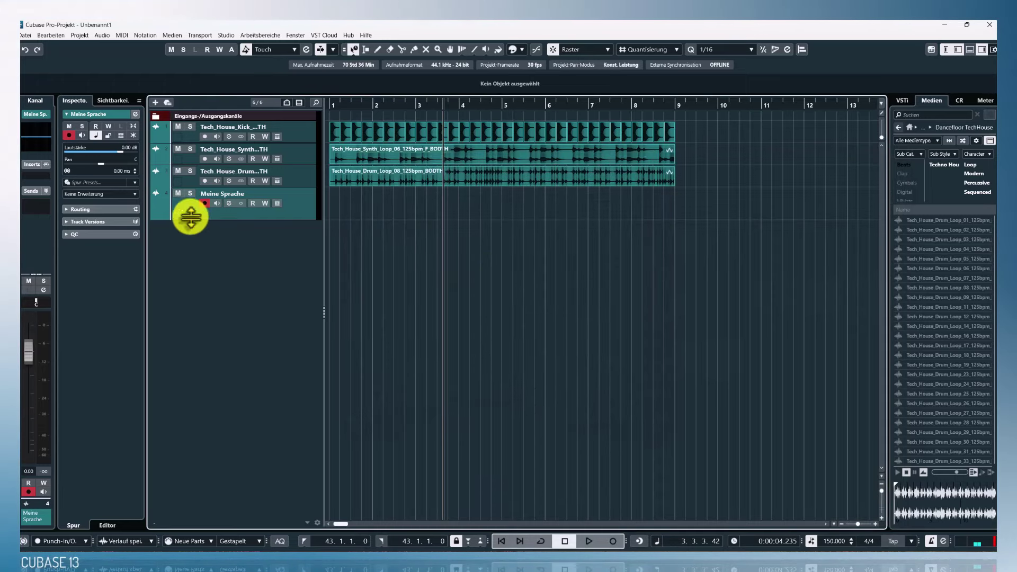
{"action": "left_click_drag", "start_coordinate": [213, 220], "coordinate": [239, 368]}
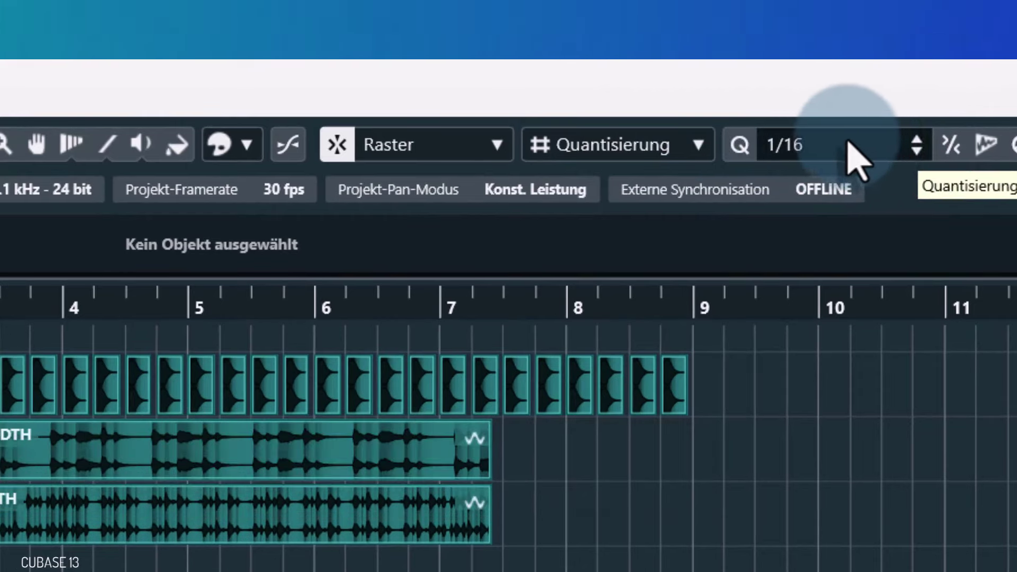
- Look through the available quantize values and grid types
{"action": "left_click", "coordinate": [915, 146]}
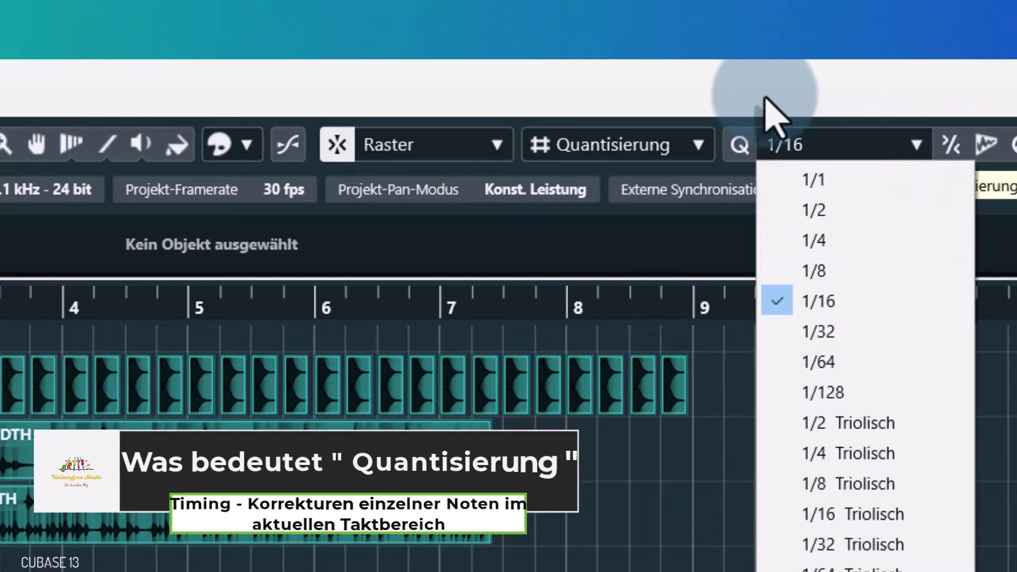
{"action": "key", "text": "Escape"}
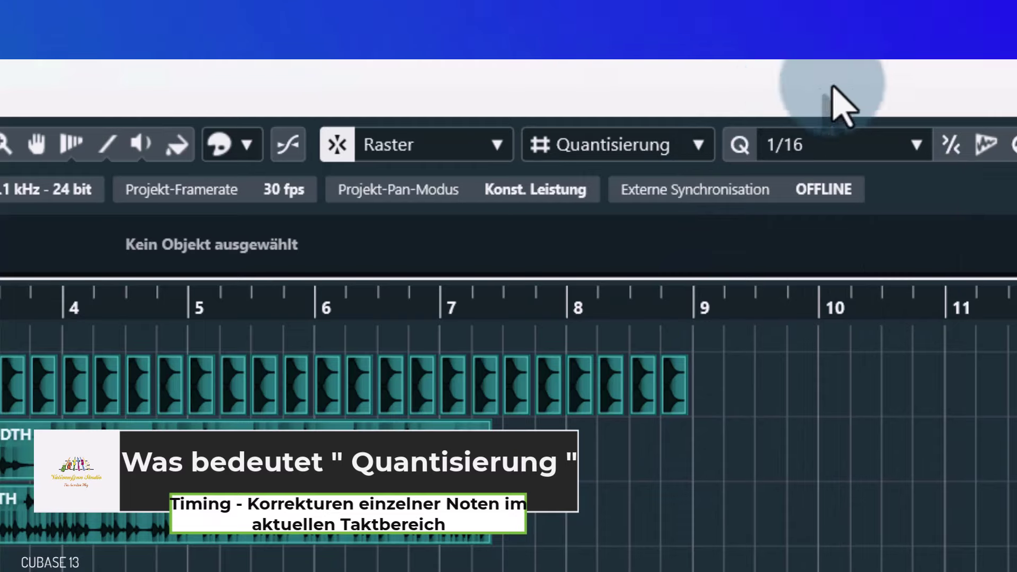
{"action": "left_click", "coordinate": [697, 142]}
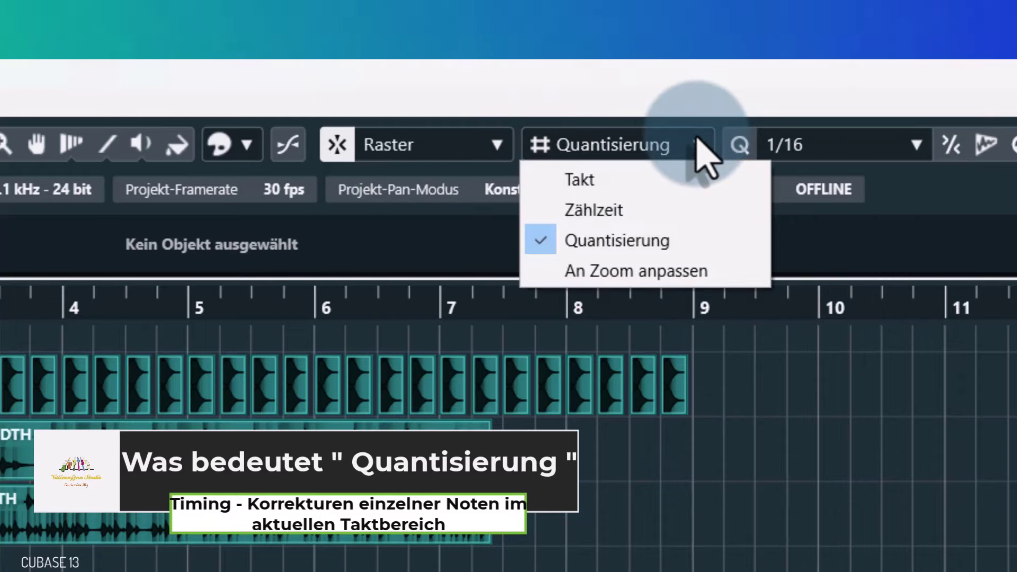
{"action": "left_click", "coordinate": [697, 147]}
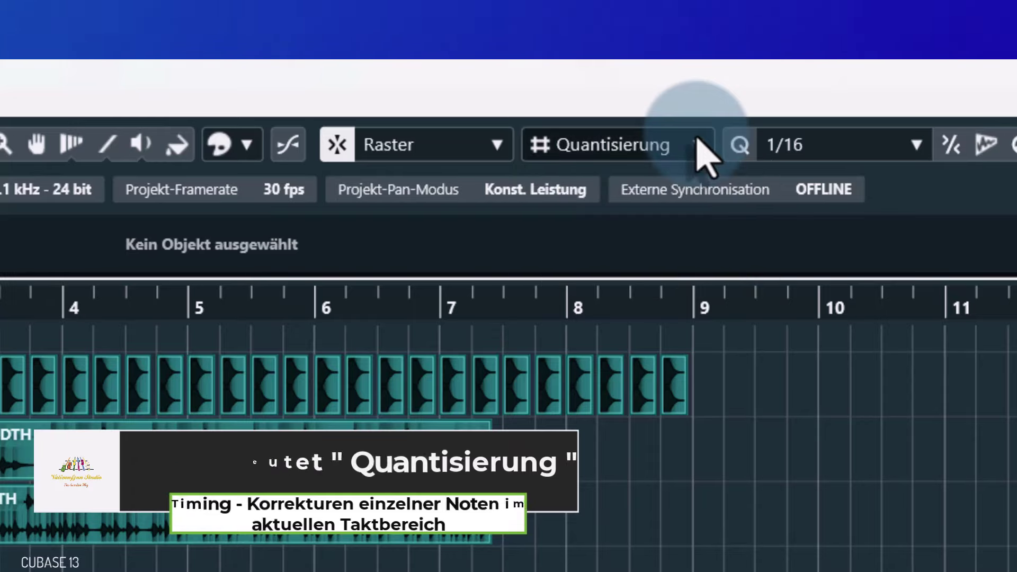
- Set the grid type to Takt and time-stretch the drum loop clip to end at bar 8
{"action": "left_click", "coordinate": [694, 148]}
{"action": "left_click", "coordinate": [667, 180]}
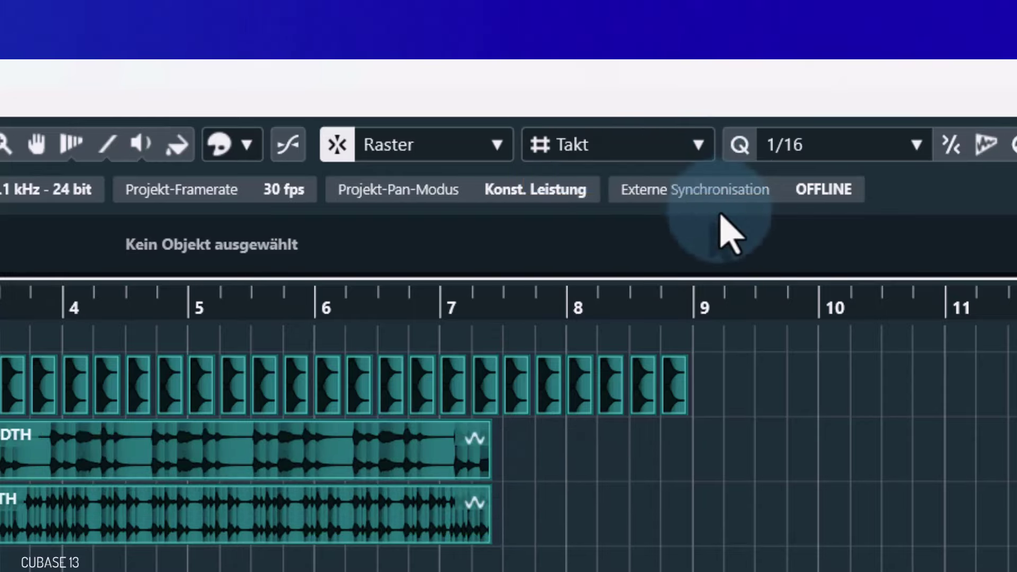
{"action": "left_click", "coordinate": [490, 536]}
{"action": "left_click_drag", "start_coordinate": [491, 536], "coordinate": [583, 547]}
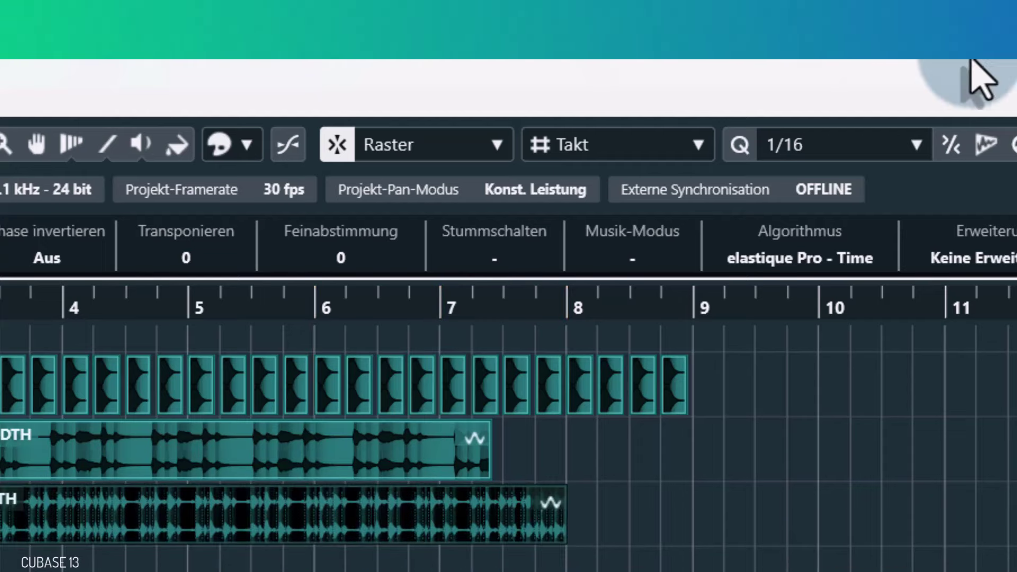
- Set the grid type to Quantisierung and try shortening the drum loop clip to 6.2.1.0, returning its end to bar 8
{"action": "left_click", "coordinate": [699, 145]}
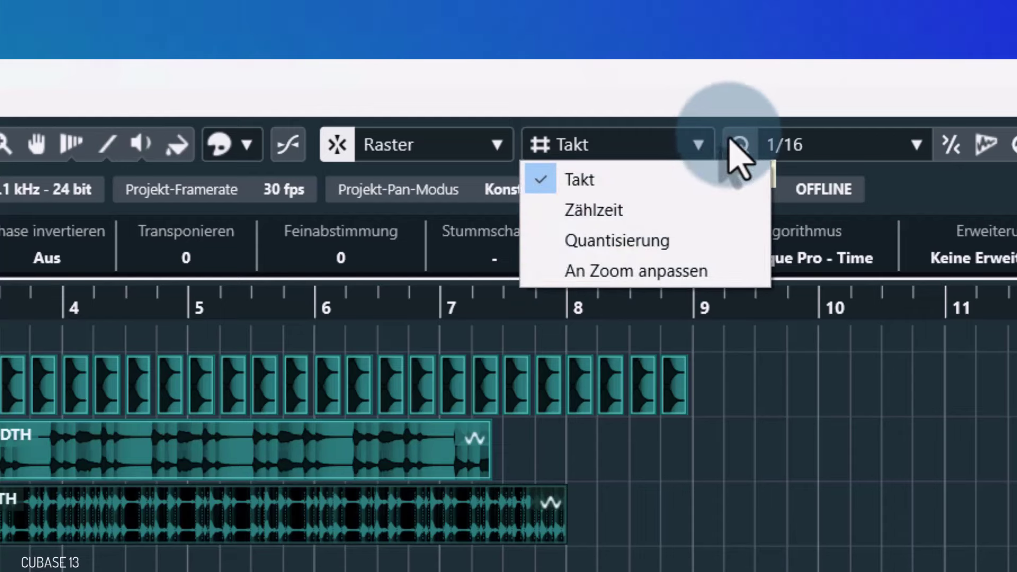
{"action": "left_click", "coordinate": [675, 246]}
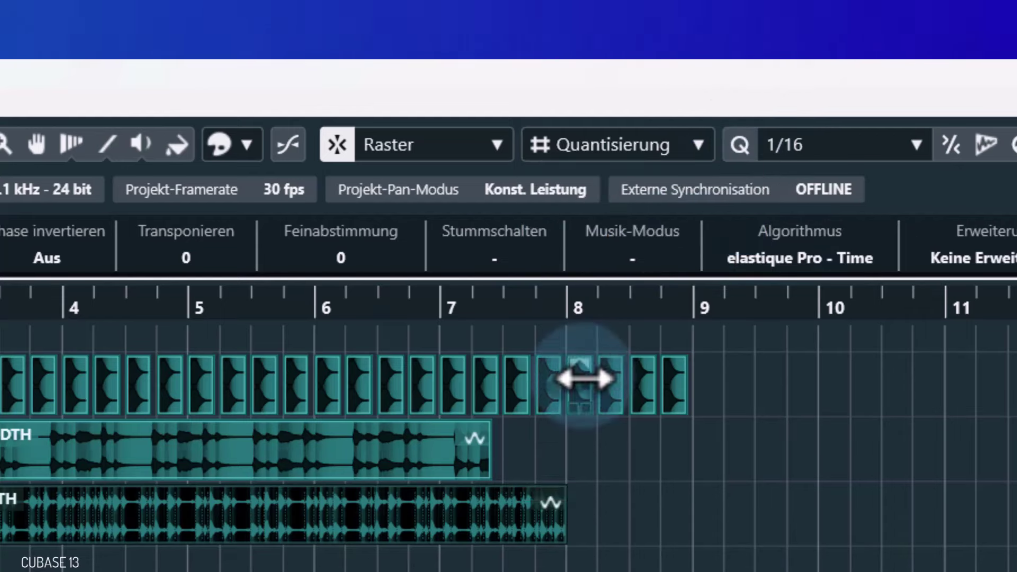
{"action": "left_click_drag", "start_coordinate": [566, 540], "coordinate": [342, 554]}
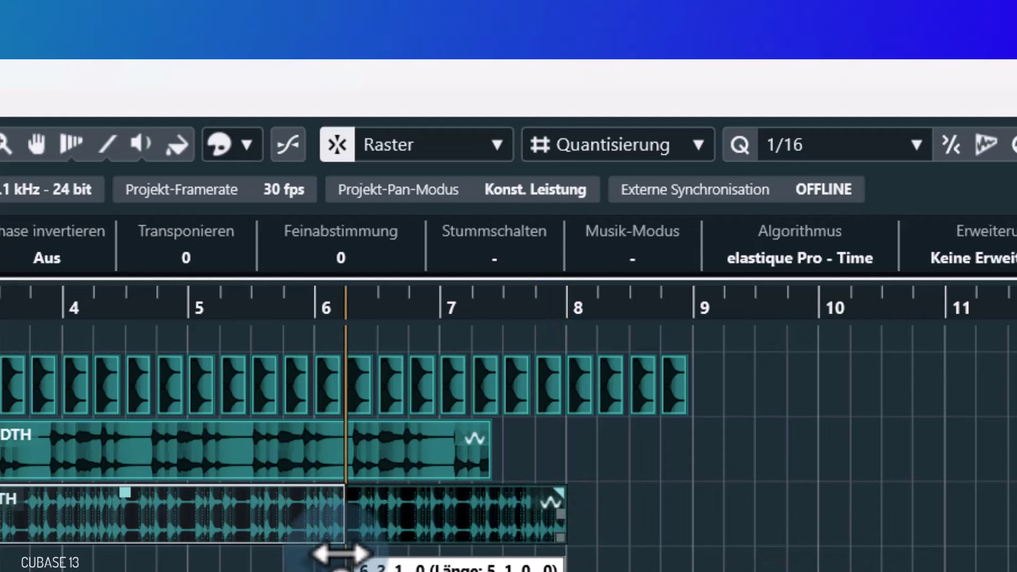
{"action": "left_click_drag", "start_coordinate": [418, 558], "coordinate": [563, 562]}
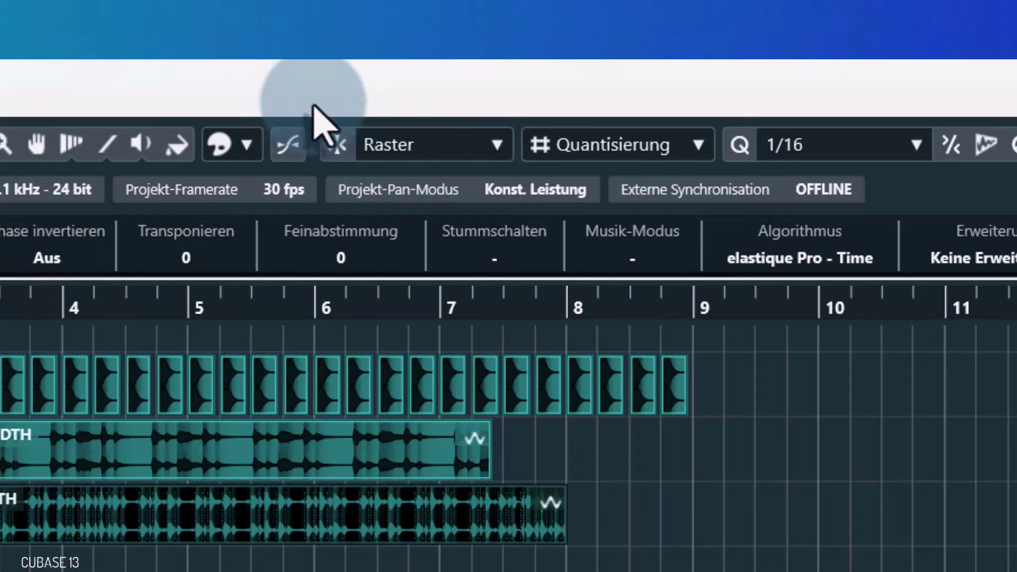
- With snap off, time-stretch the drum loop clip freely to end at 6.3.4.75, then turn snap back on
{"action": "left_click_drag", "start_coordinate": [564, 535], "coordinate": [416, 538]}
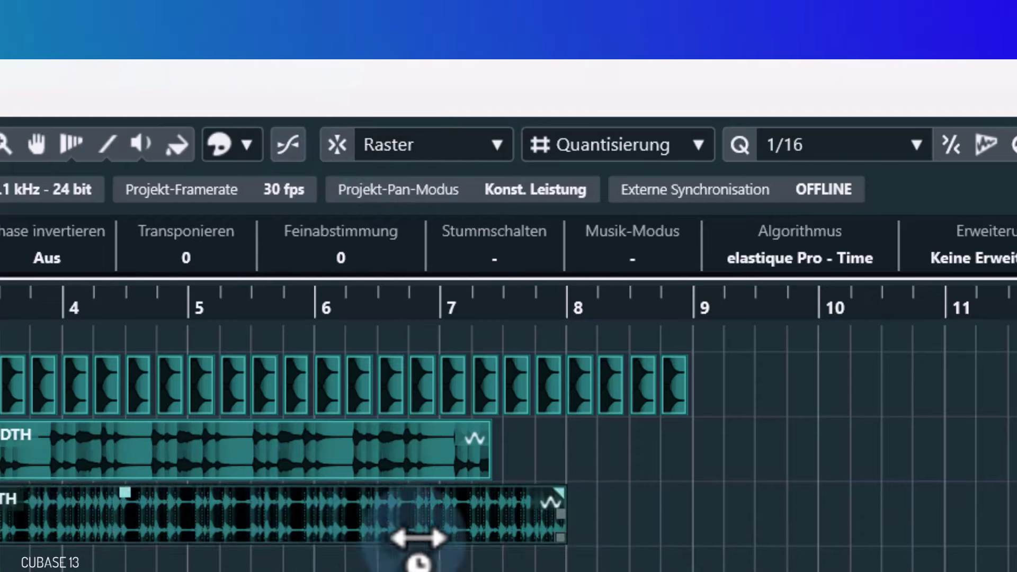
{"action": "left_click", "coordinate": [335, 132]}
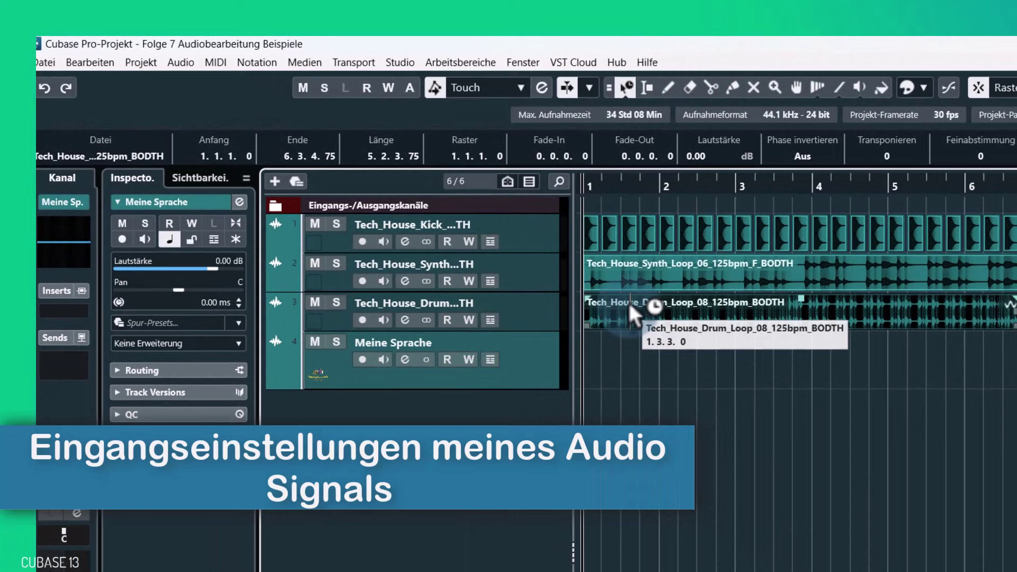
- Show the routing of the Meine Sprache track and examine its available input buses
{"action": "left_click", "coordinate": [135, 370]}
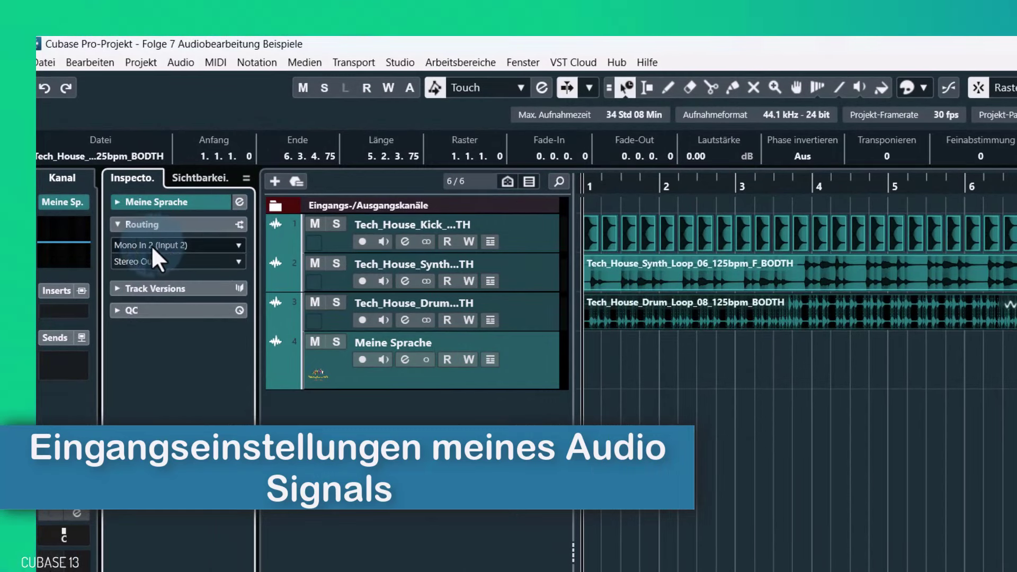
{"action": "left_click", "coordinate": [237, 245]}
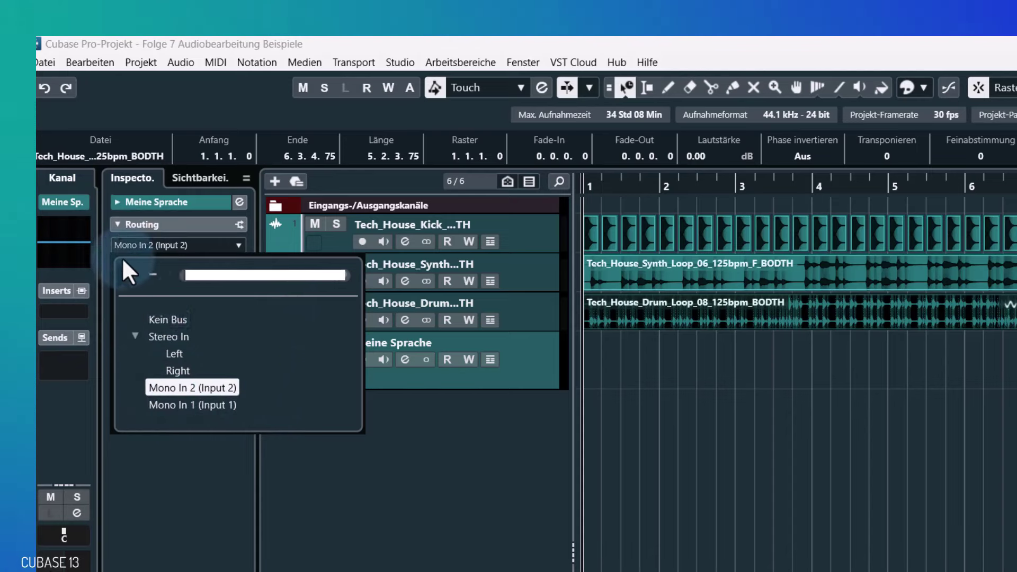
{"action": "left_click", "coordinate": [212, 487]}
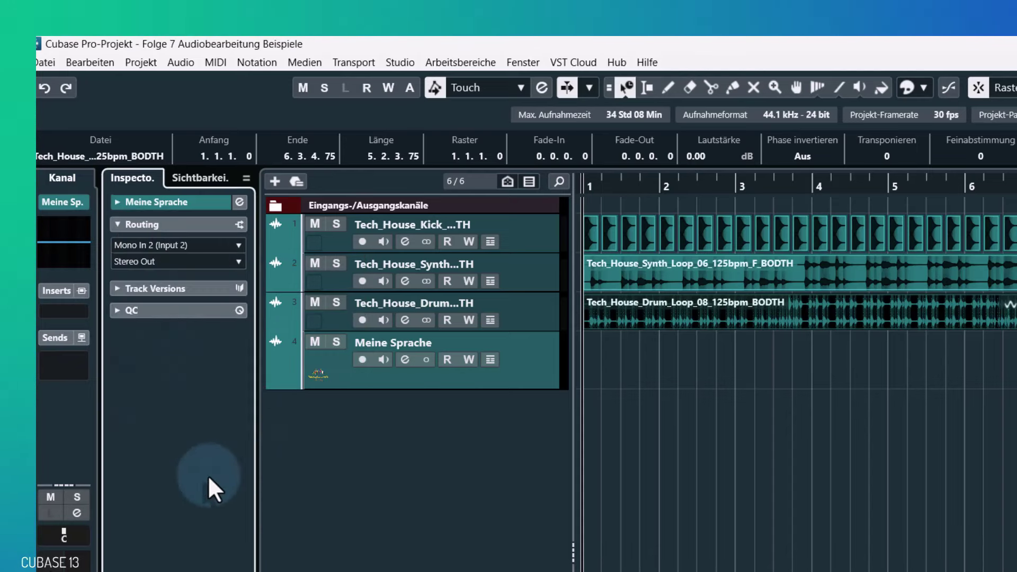
- Examine the project's audio connections, checking the input buses and the output buses
{"action": "left_click", "coordinate": [396, 65]}
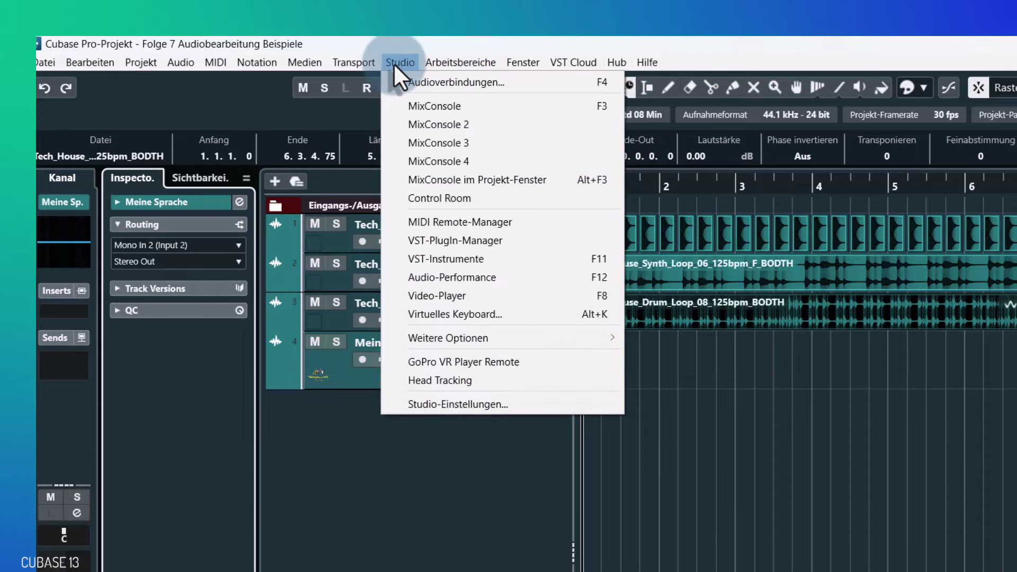
{"action": "left_click", "coordinate": [422, 80]}
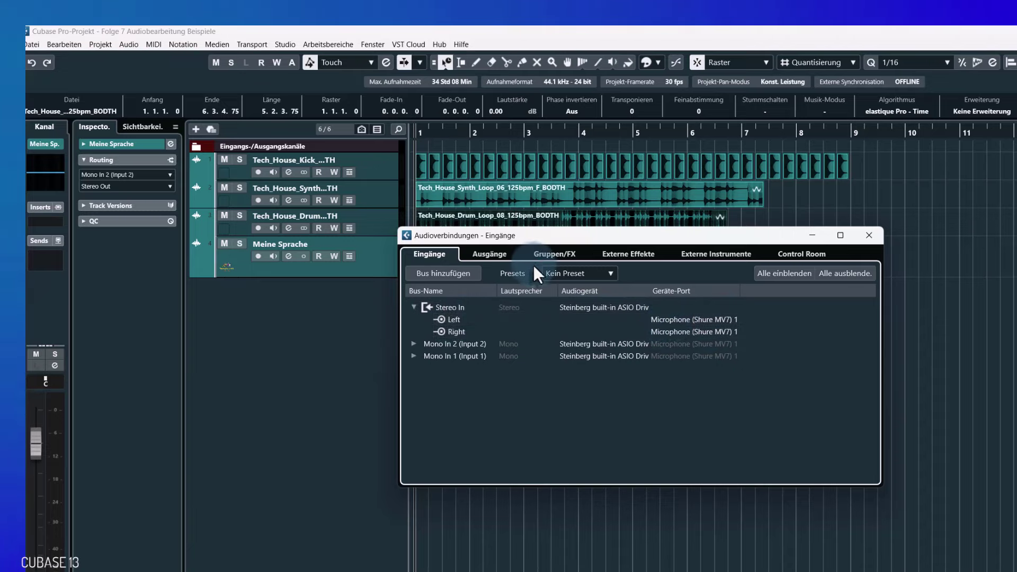
{"action": "left_click", "coordinate": [481, 249]}
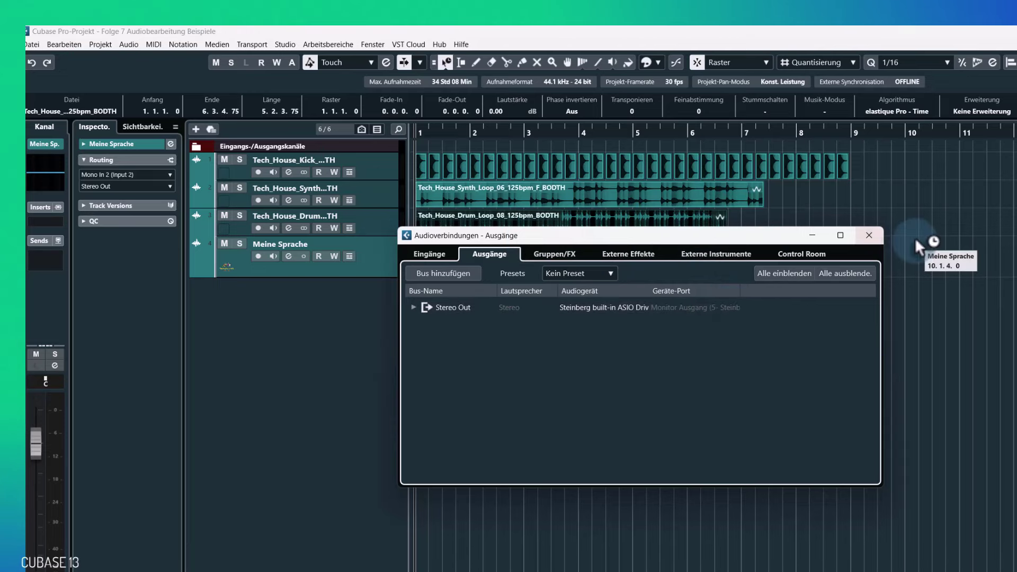
{"action": "left_click", "coordinate": [869, 235]}
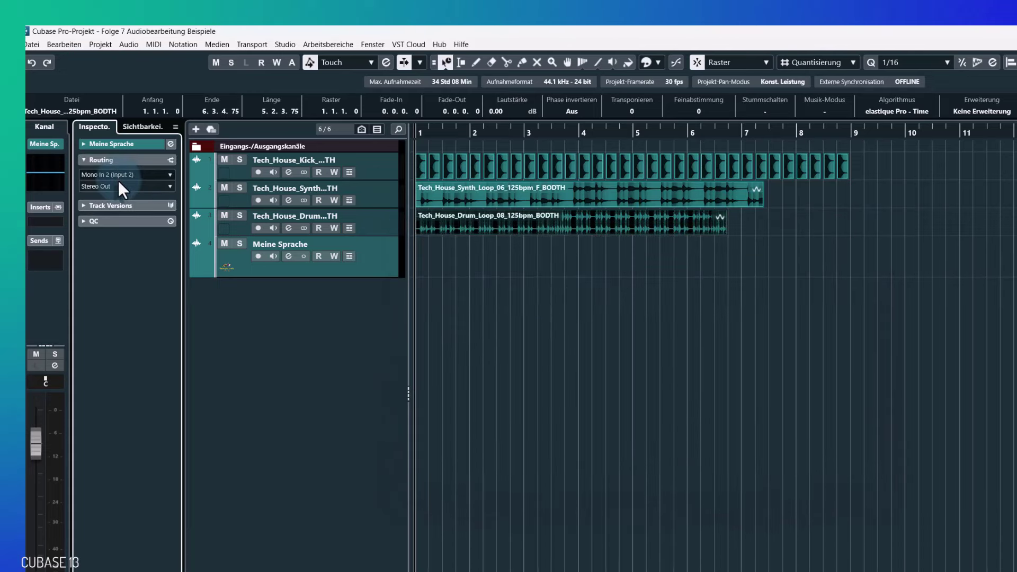
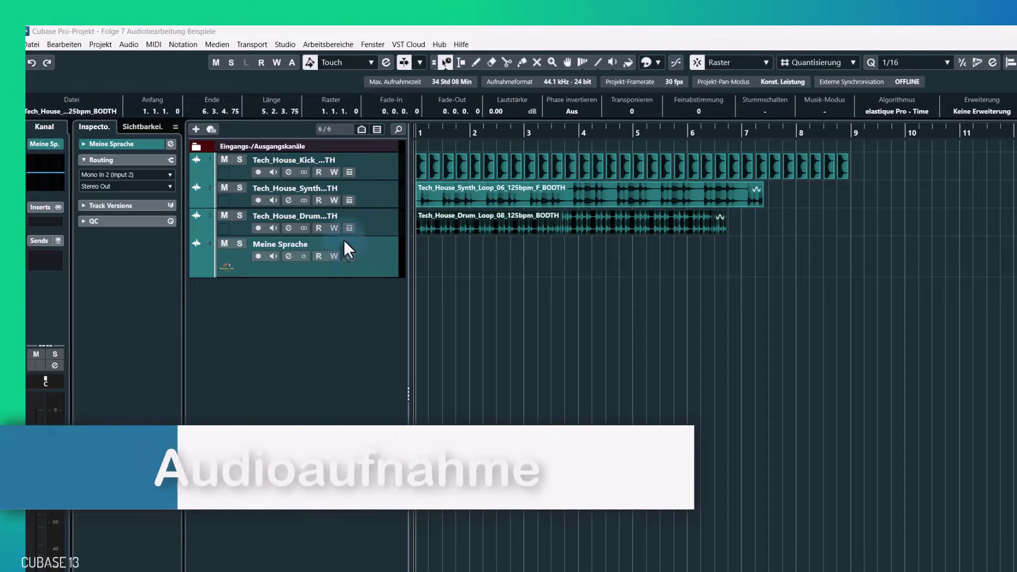
- Record-enable the Meine Sprache track, try its monitoring on and off, and record a voice take from bar 1 to about 5.4.3.112
{"action": "left_click", "coordinate": [258, 256]}
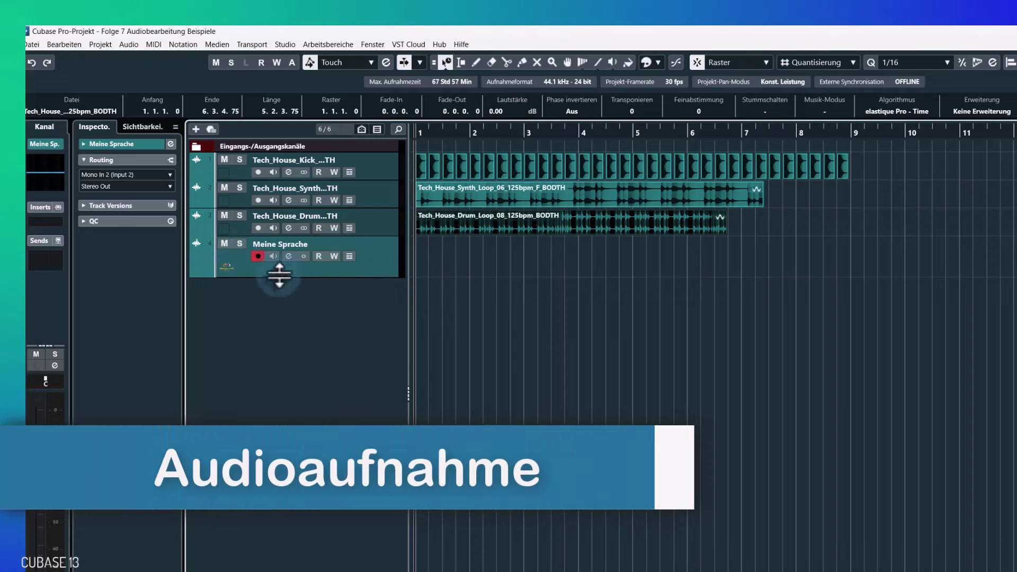
{"action": "left_click", "coordinate": [274, 256]}
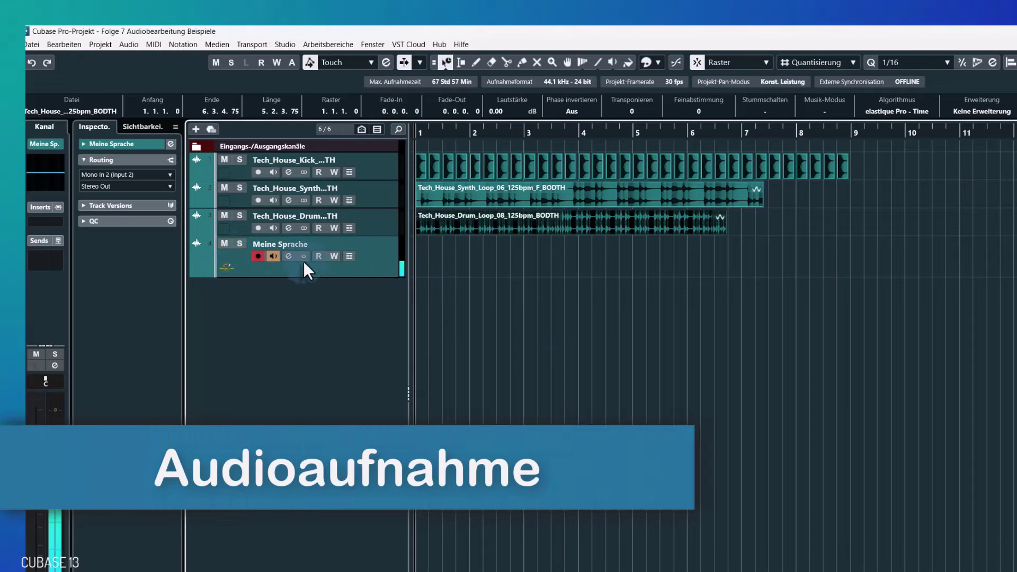
{"action": "left_click", "coordinate": [275, 257]}
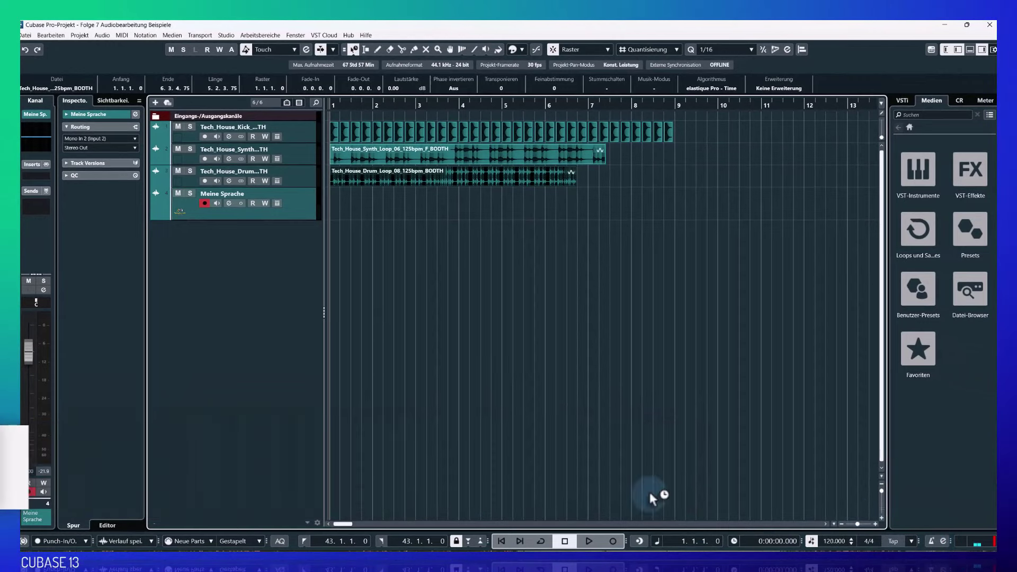
{"action": "left_click", "coordinate": [612, 540]}
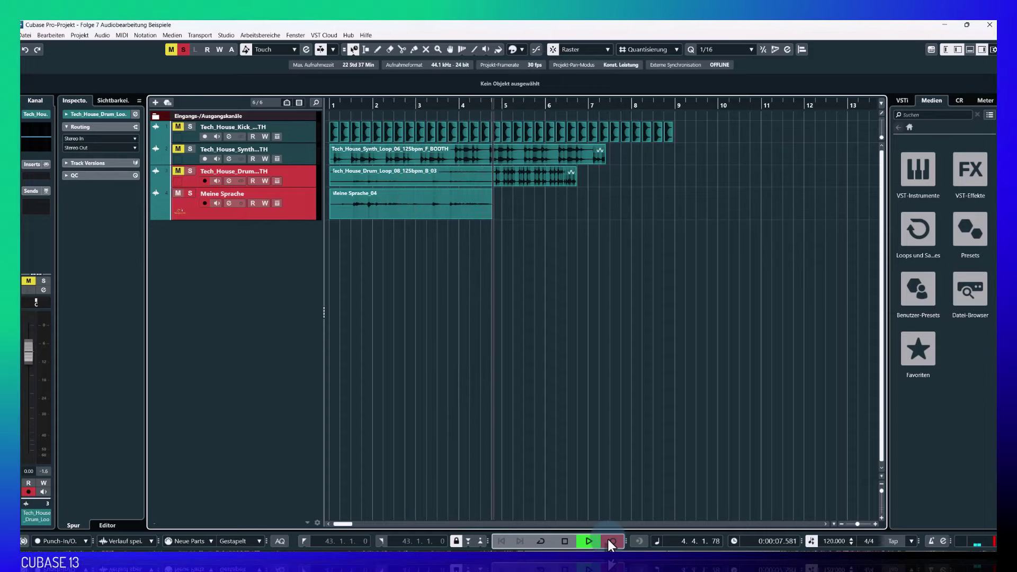
{"action": "left_click", "coordinate": [566, 540]}
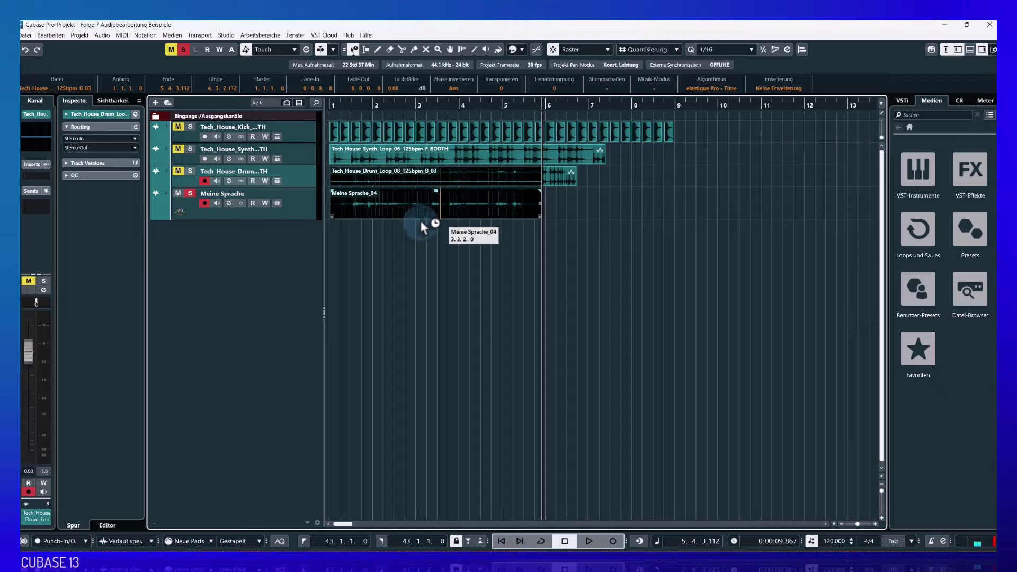
- Disarm recording on the Meine Sprache track and play back the voice take from the project start
{"action": "left_click", "coordinate": [205, 203]}
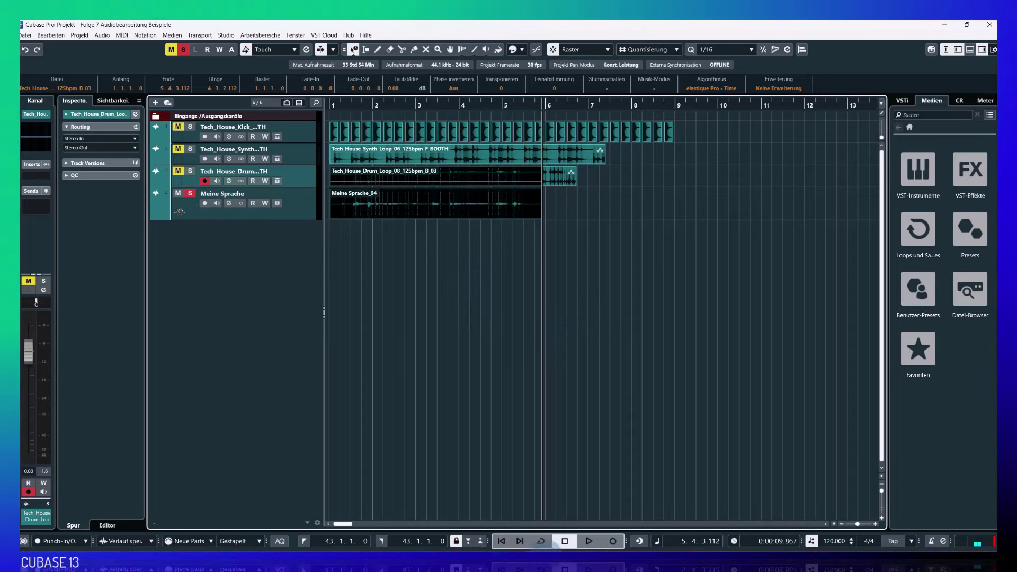
{"action": "left_click", "coordinate": [501, 541]}
{"action": "left_click", "coordinate": [589, 540]}
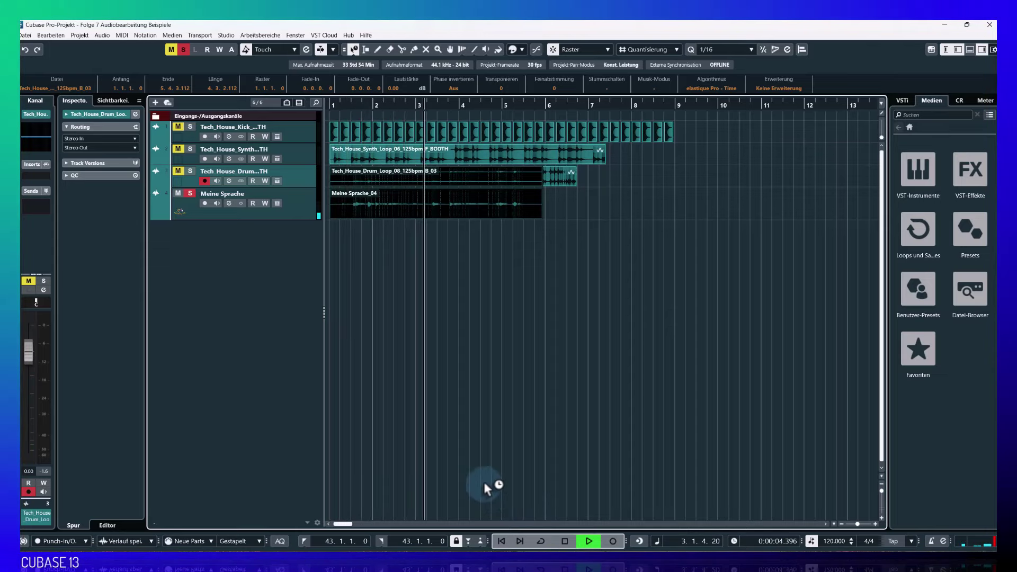
{"action": "left_click", "coordinate": [565, 542]}
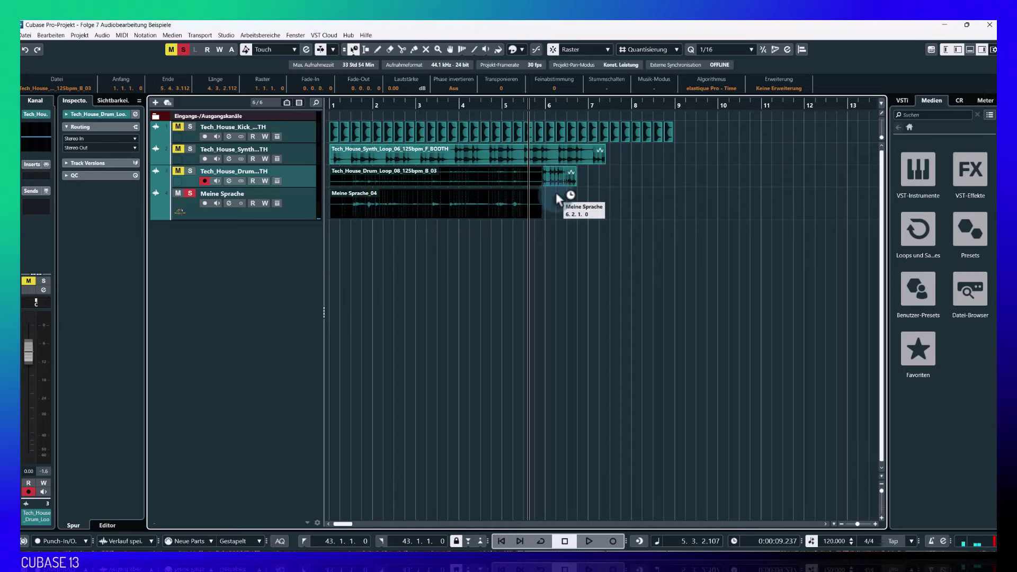
- Select the recorded clip on the Meine Sprache track, collapse the track's routing and show its basic settings such as volume and pan
{"action": "left_click", "coordinate": [300, 214]}
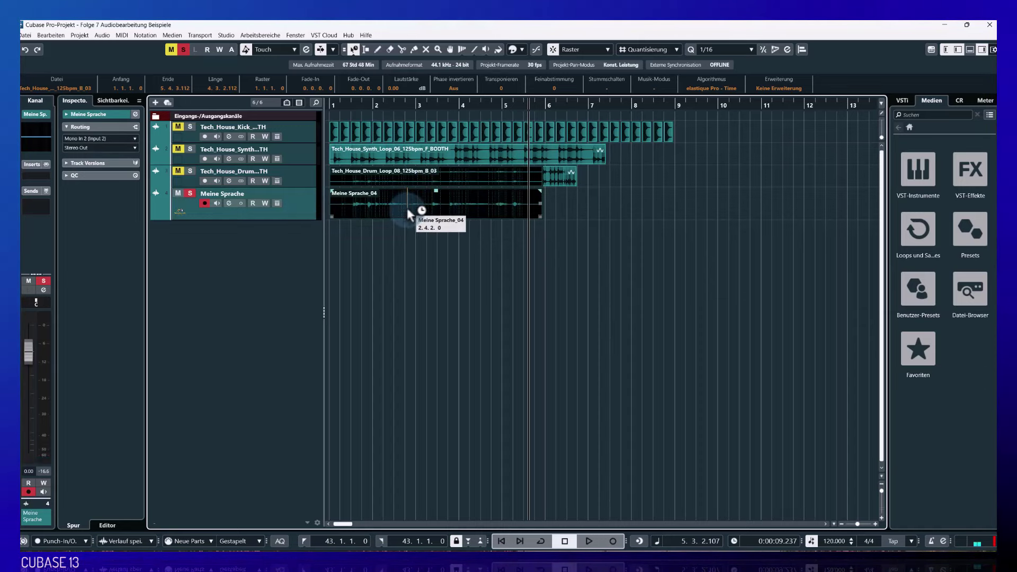
{"action": "left_click", "coordinate": [412, 211]}
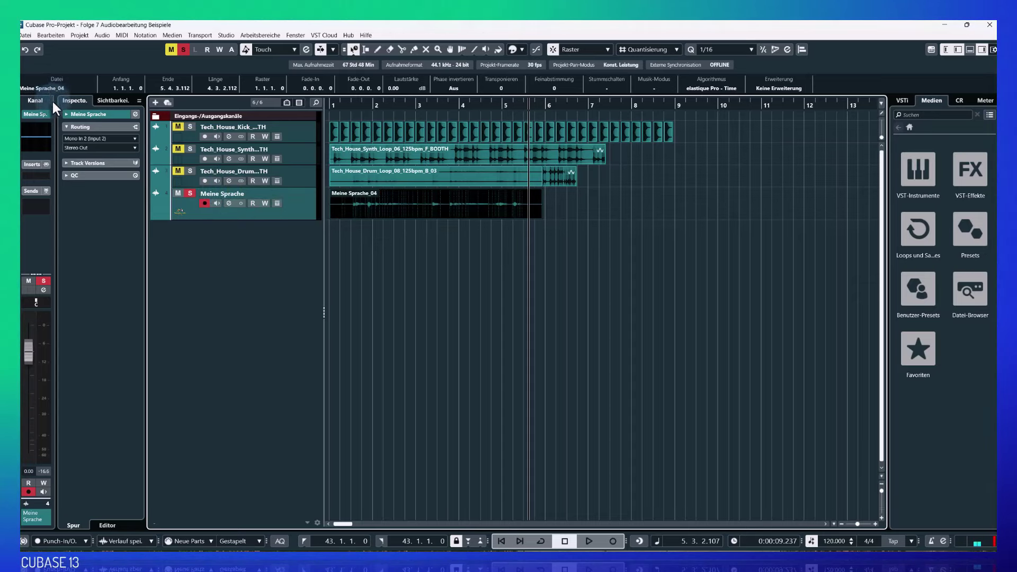
{"action": "left_click", "coordinate": [65, 126]}
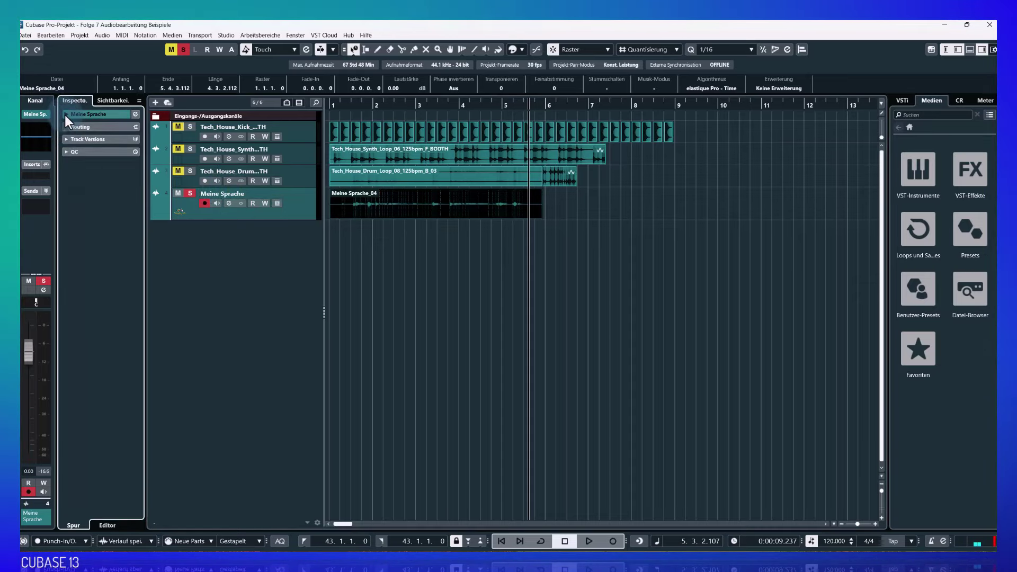
{"action": "left_click", "coordinate": [68, 114]}
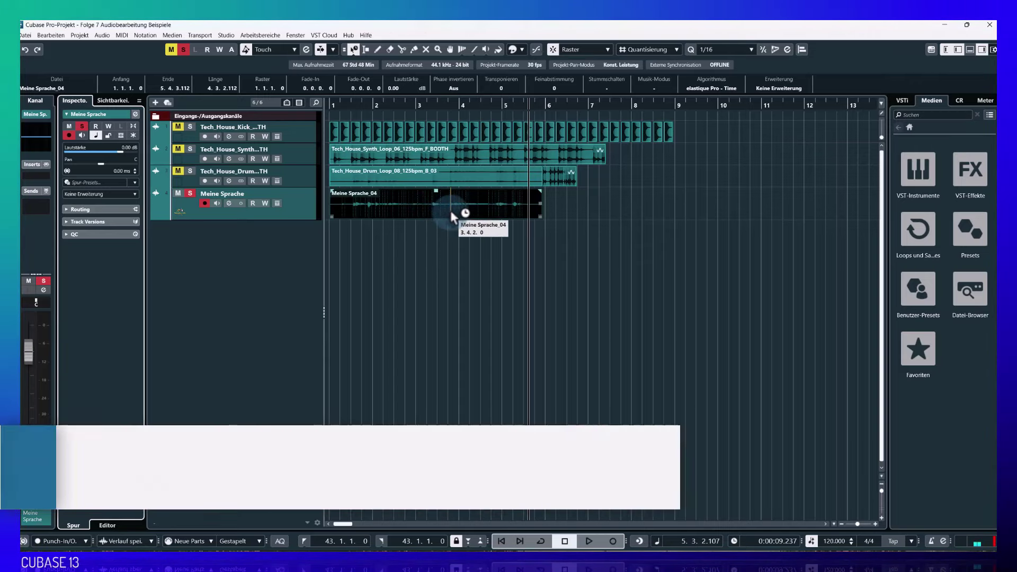
- View Direct Offline Processing for the voice clip, and examine the plug-ins and other editing commands available for it, including Celemony's Melodyne
{"action": "key", "text": "F7"}
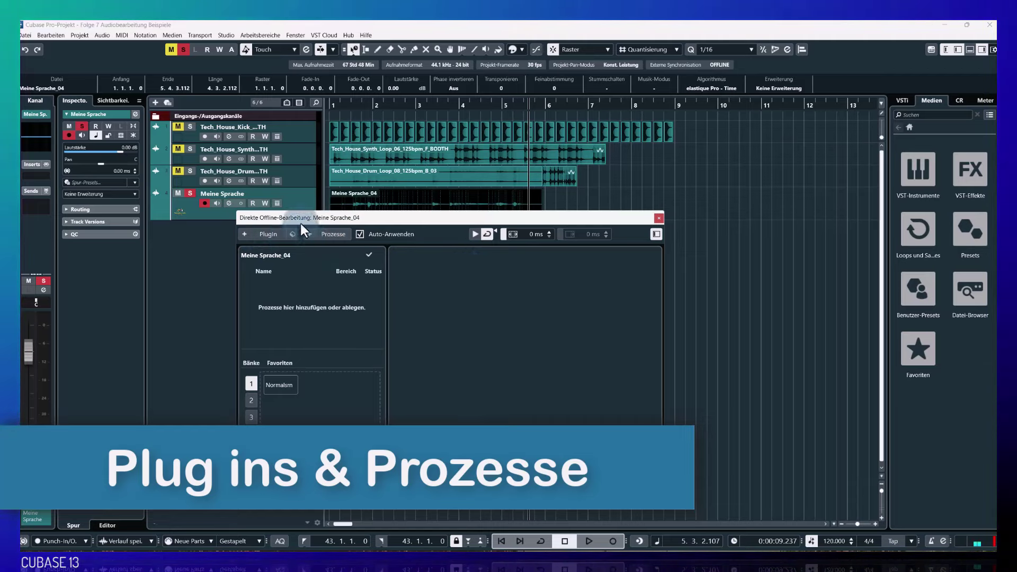
{"action": "left_click", "coordinate": [658, 217]}
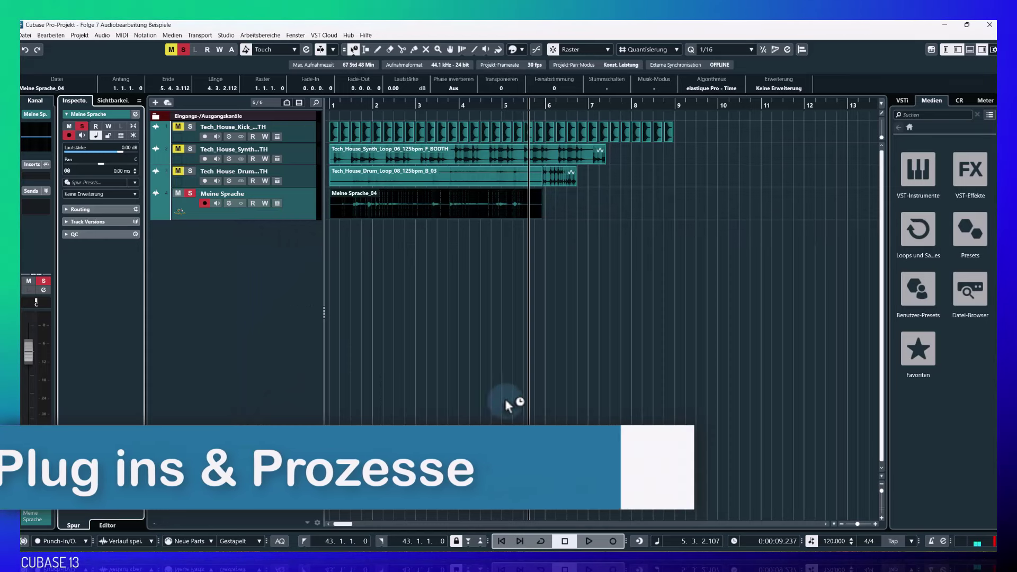
{"action": "right_click", "coordinate": [381, 212]}
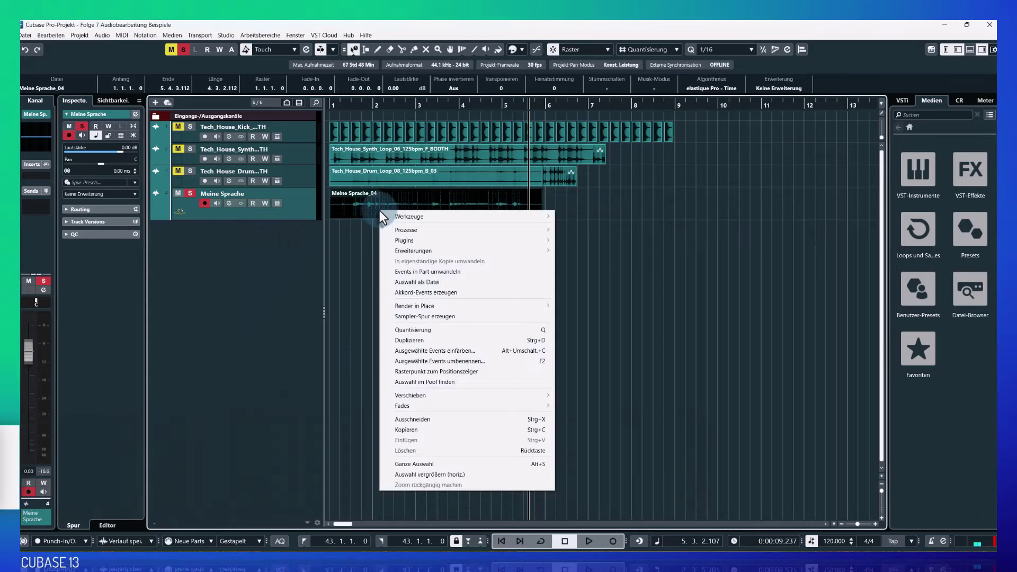
{"action": "mouse_move", "coordinate": [403, 234]}
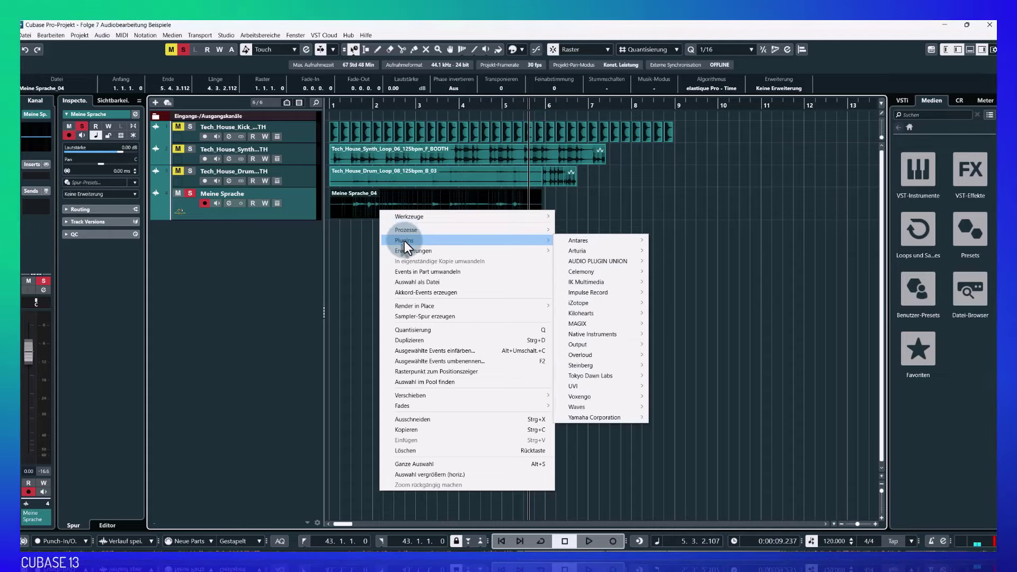
{"action": "mouse_move", "coordinate": [625, 270]}
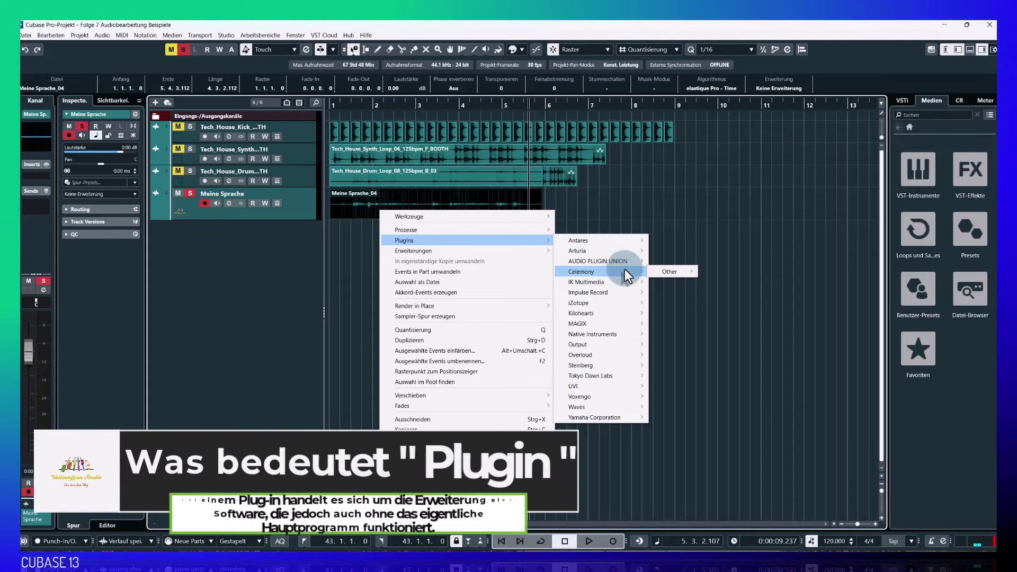
{"action": "mouse_move", "coordinate": [673, 271]}
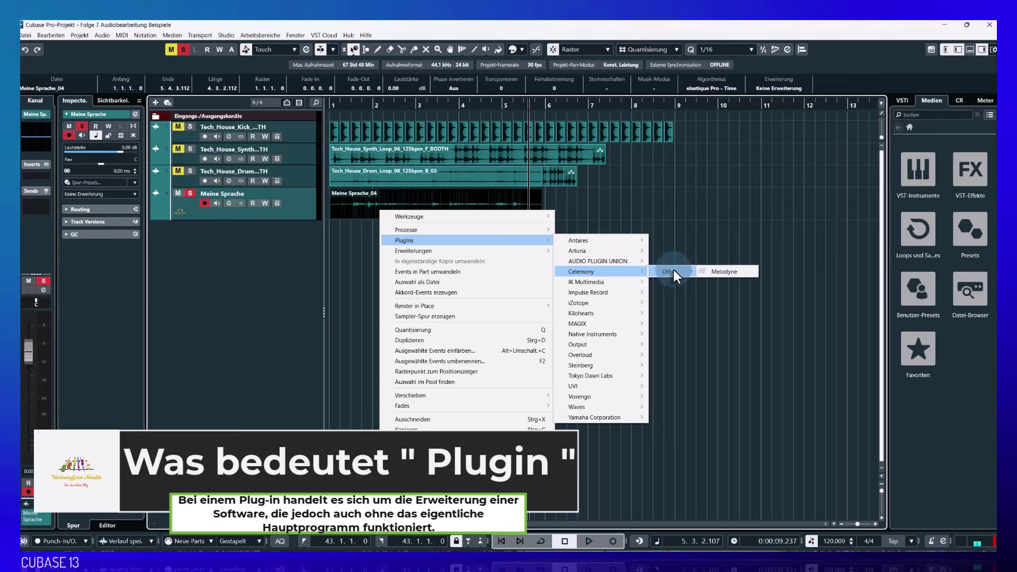
{"action": "mouse_move", "coordinate": [536, 252]}
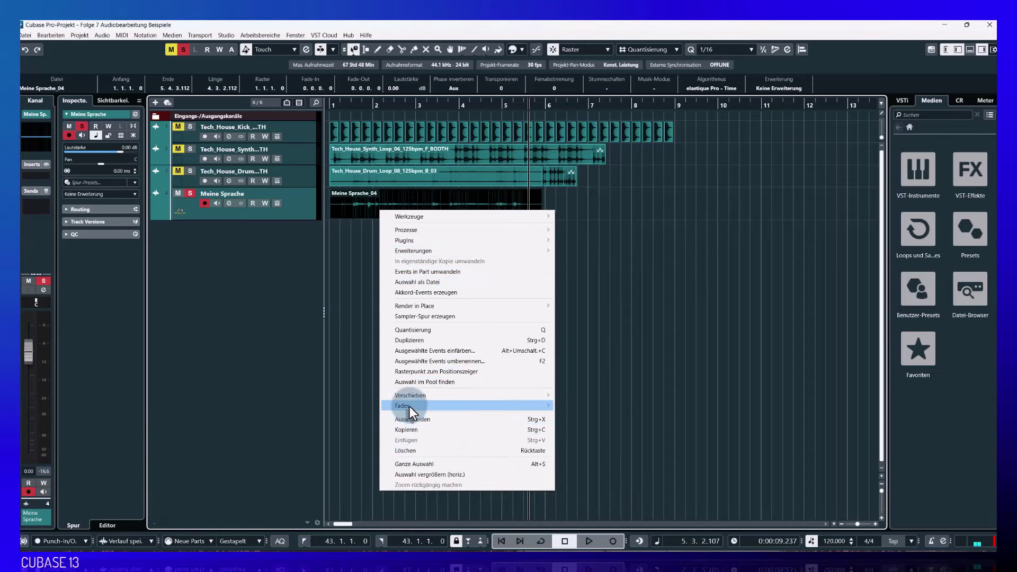
{"action": "mouse_move", "coordinate": [409, 406]}
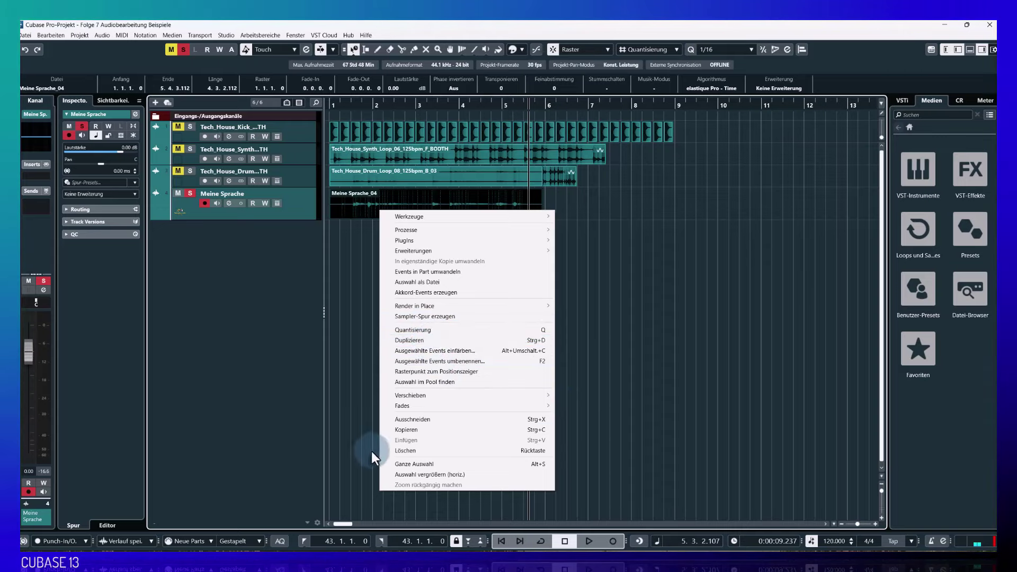
{"action": "left_click", "coordinate": [345, 415]}
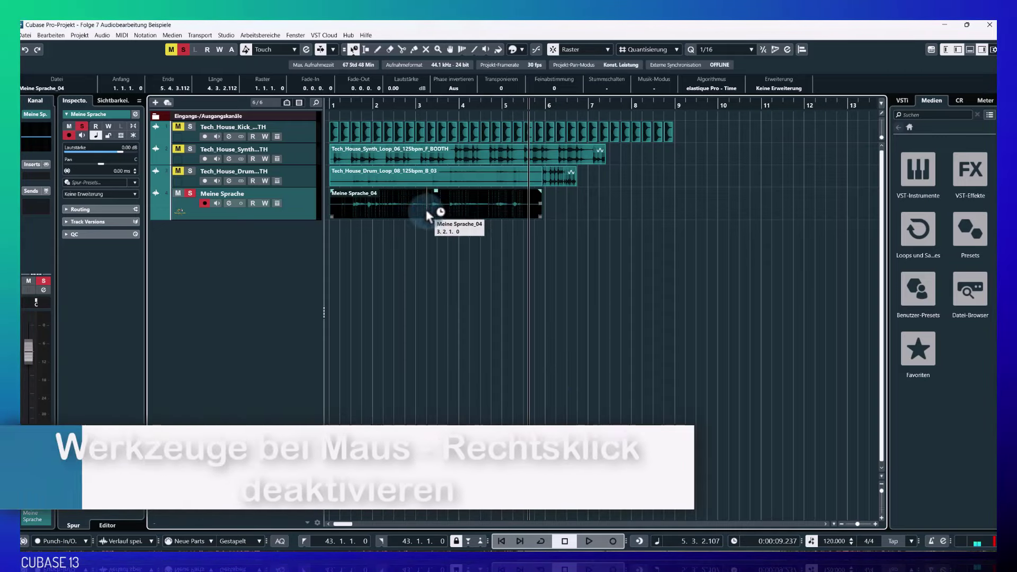
- Check the option Werkzeugkasten mit Rechtsklick anzeigen in the Werkzeuge preferences under Bearbeitungsoptionen and accept the settings
{"action": "right_click", "coordinate": [426, 209]}
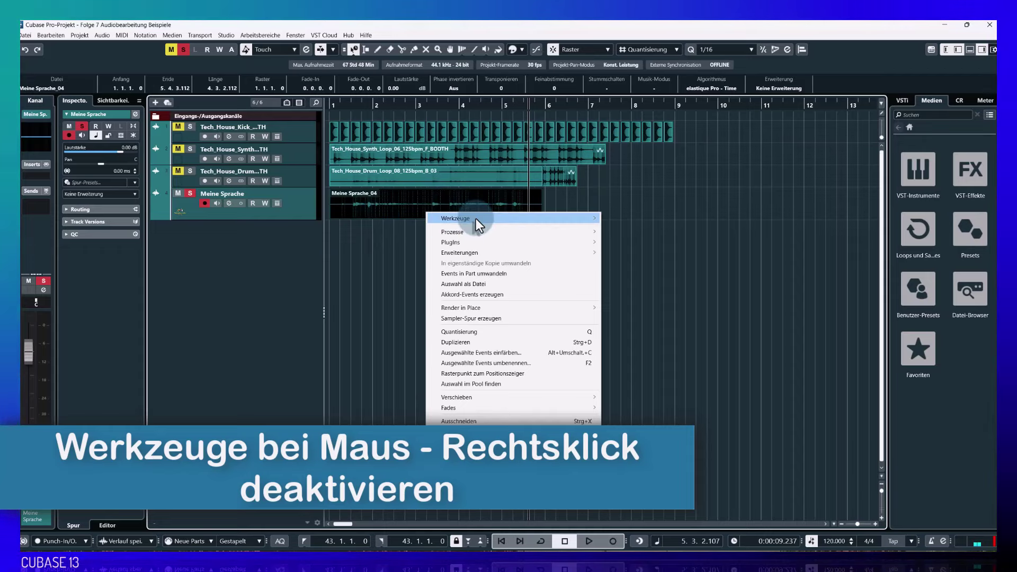
{"action": "left_click", "coordinate": [343, 287]}
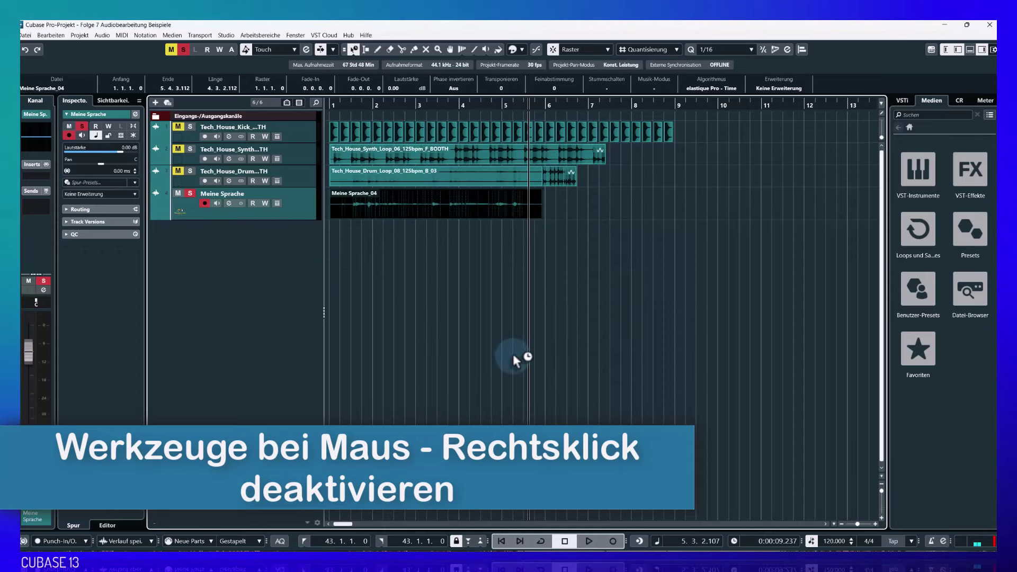
{"action": "left_click", "coordinate": [51, 35]}
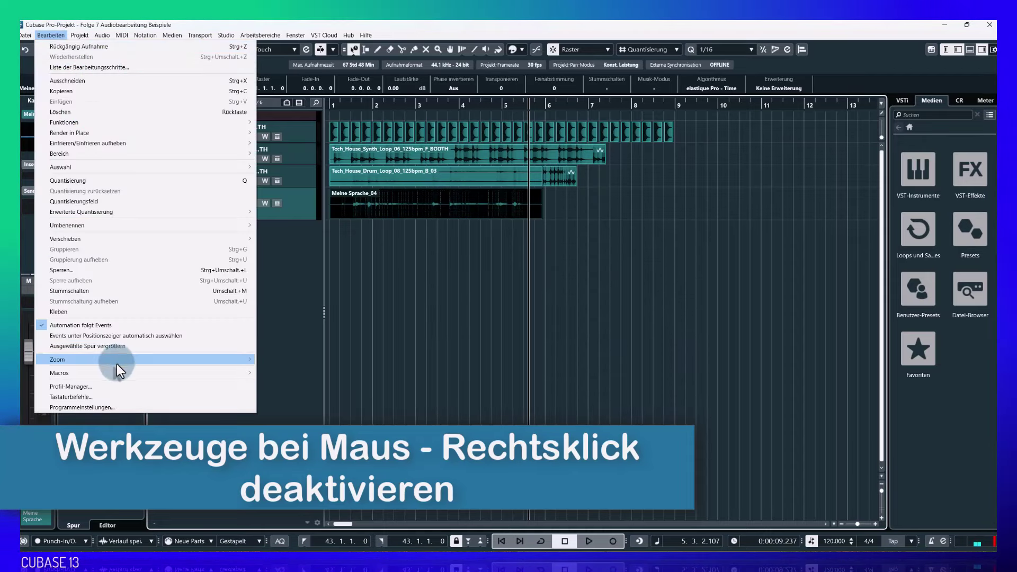
{"action": "left_click", "coordinate": [85, 408]}
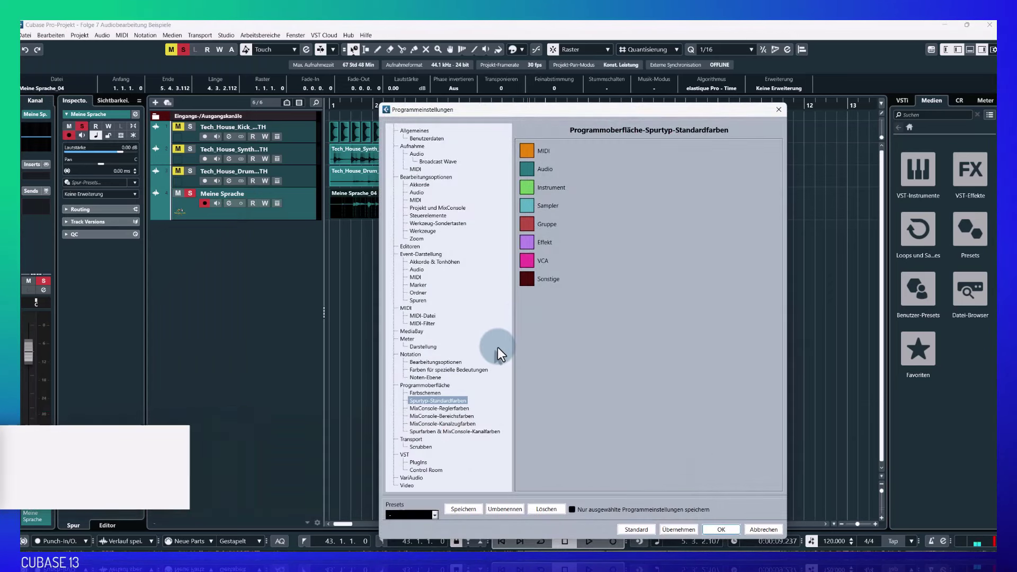
{"action": "left_click", "coordinate": [431, 216]}
{"action": "left_click", "coordinate": [424, 231]}
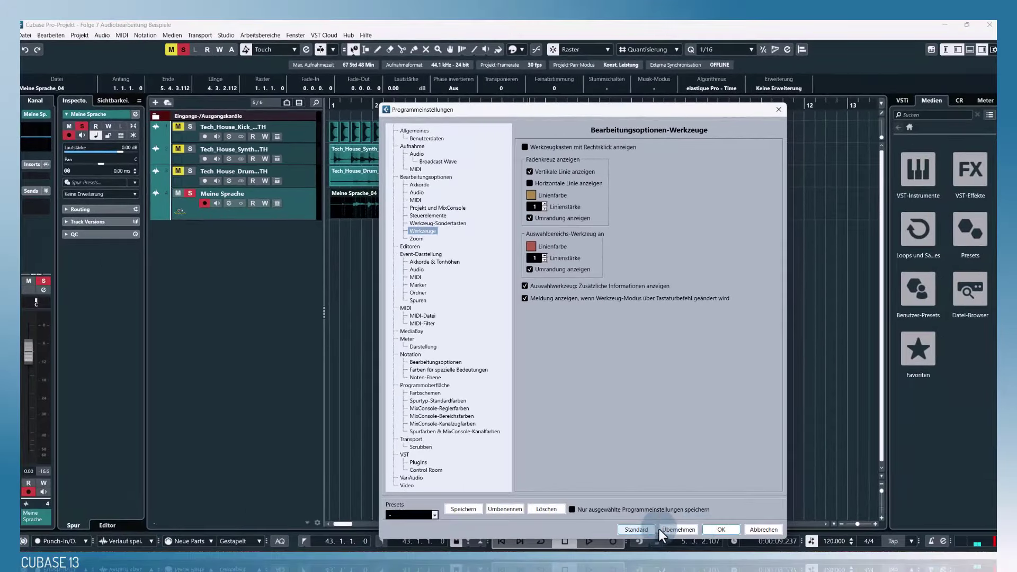
{"action": "left_click", "coordinate": [720, 528]}
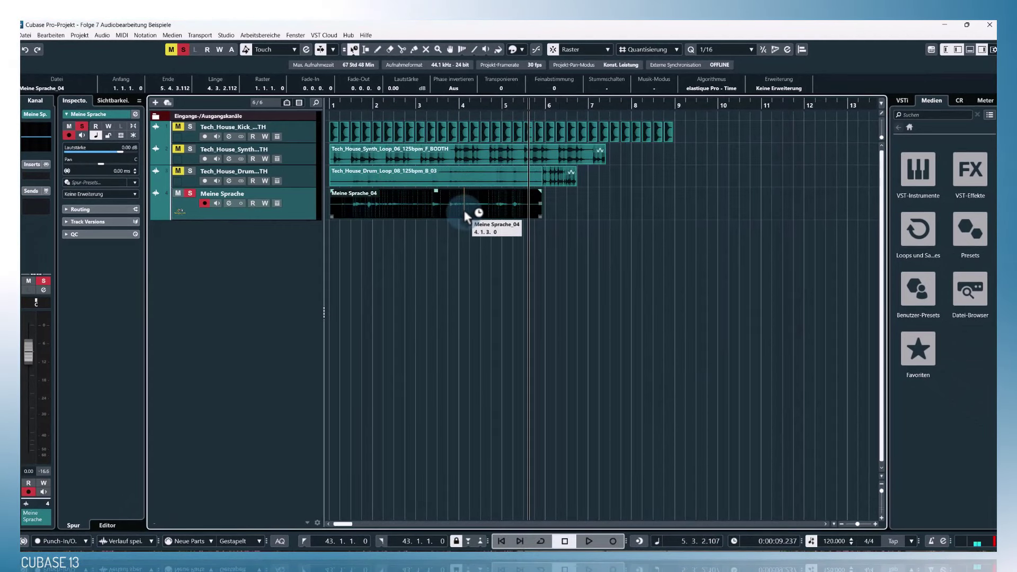
- Examine the list of editing tools offered for the voice clip on the Meine Sprache track
{"action": "left_click", "coordinate": [359, 174]}
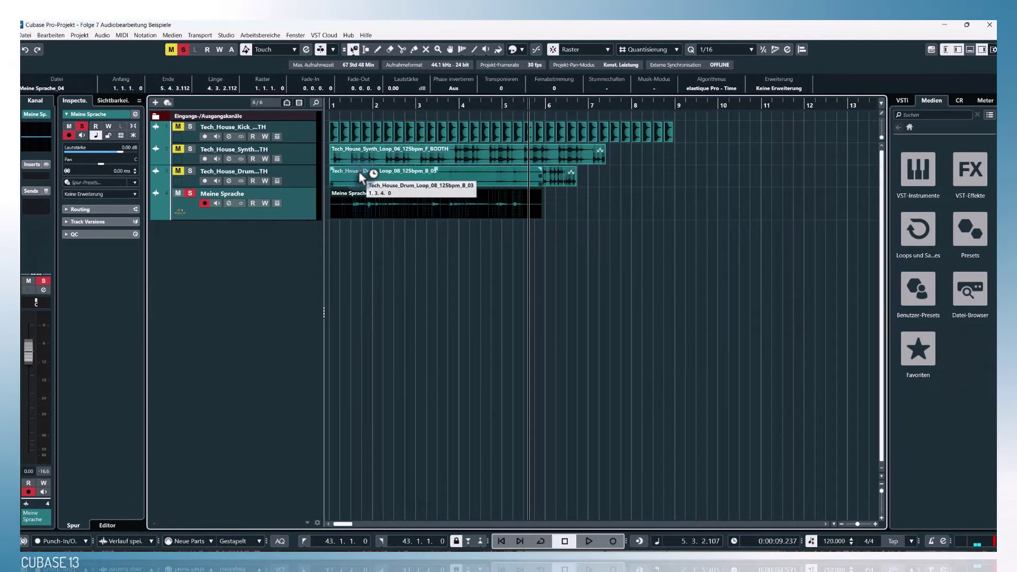
{"action": "right_click", "coordinate": [438, 211]}
{"action": "mouse_move", "coordinate": [488, 218]}
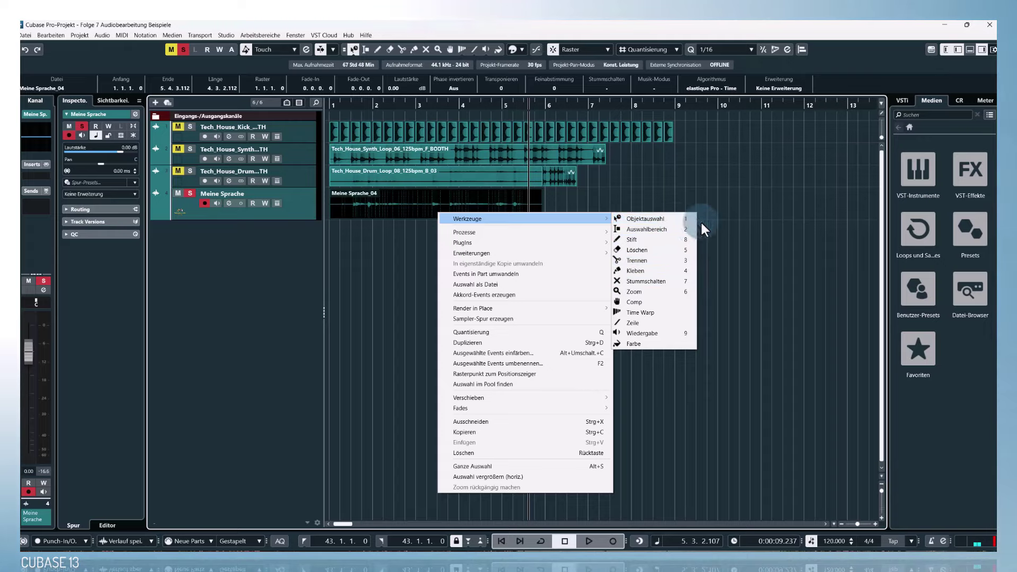
{"action": "left_click", "coordinate": [209, 300]}
{"action": "key", "text": "2"}
{"action": "double_click", "coordinate": [381, 217]}
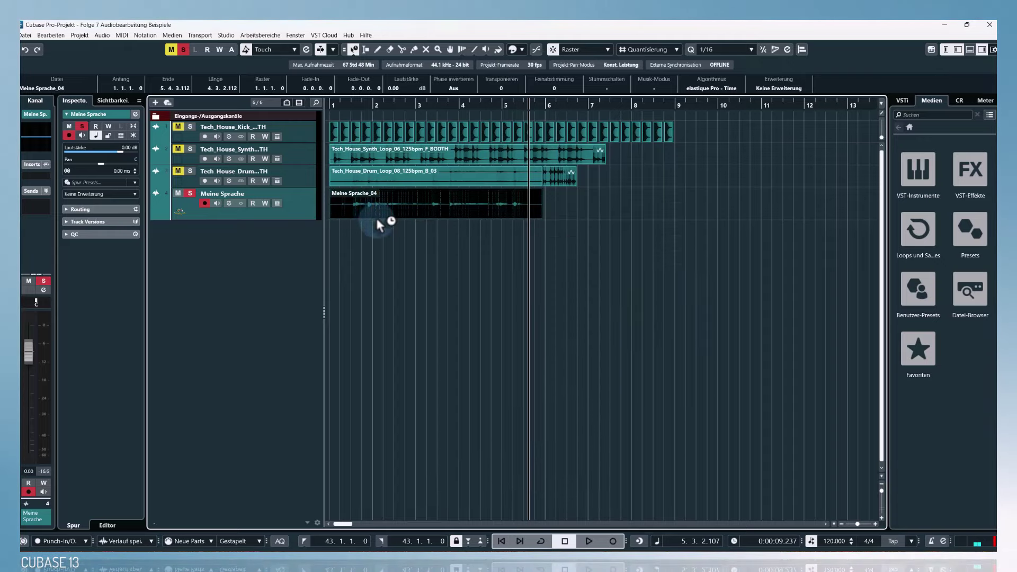
- Try splitting the voice clip on the Meine Sprache track at position 3.3.1.0 with the scissors tool
{"action": "key", "text": "3"}
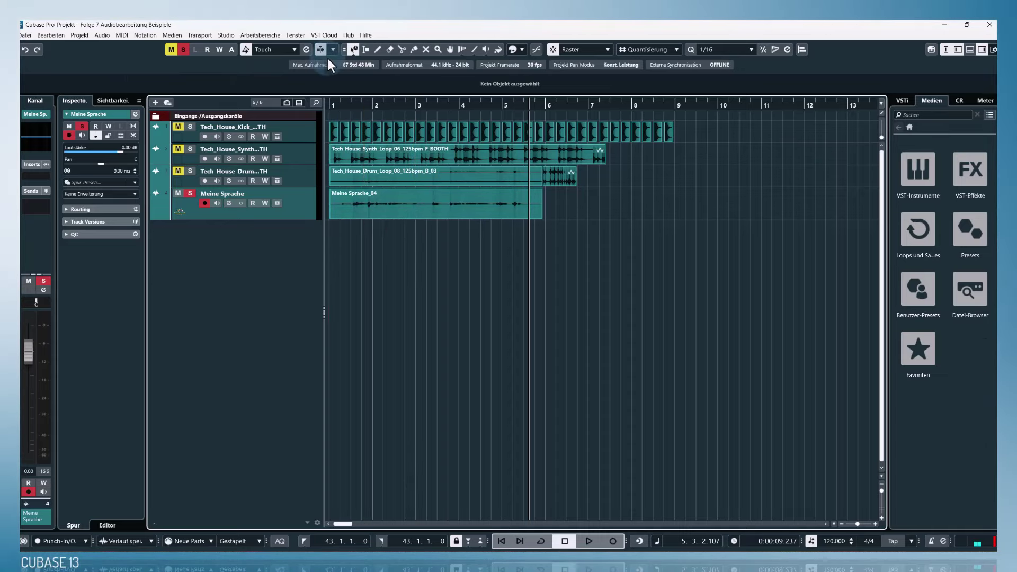
{"action": "key", "text": "1"}
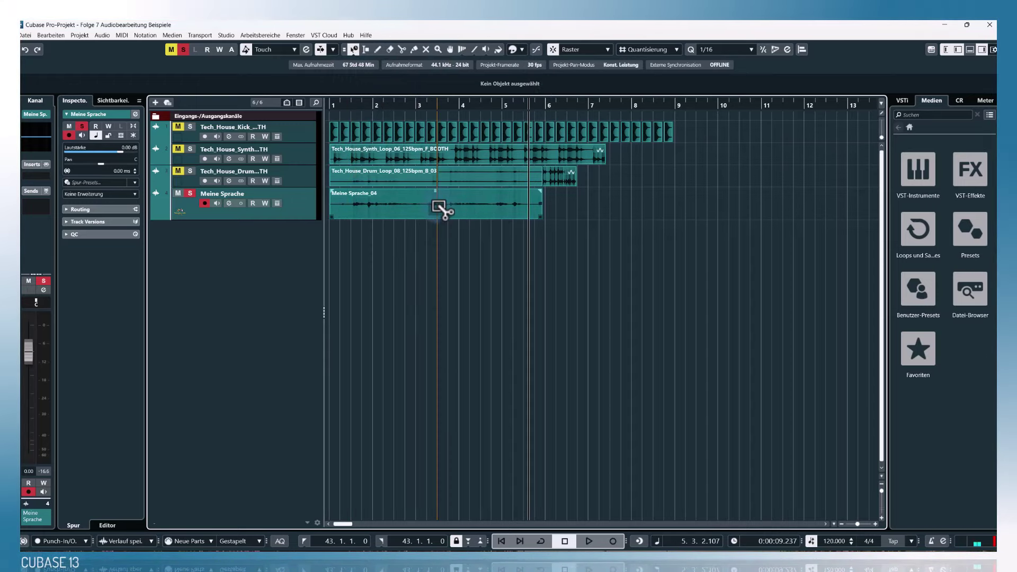
{"action": "left_click_drag", "start_coordinate": [469, 205], "coordinate": [537, 214]}
{"action": "left_click_drag", "start_coordinate": [471, 216], "coordinate": [470, 220]}
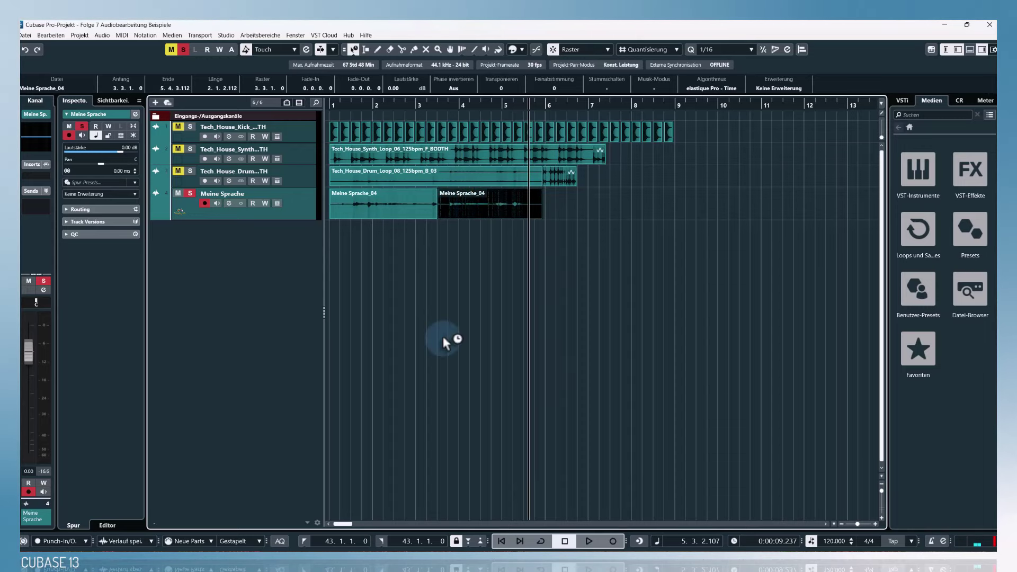
{"action": "left_click", "coordinate": [443, 338]}
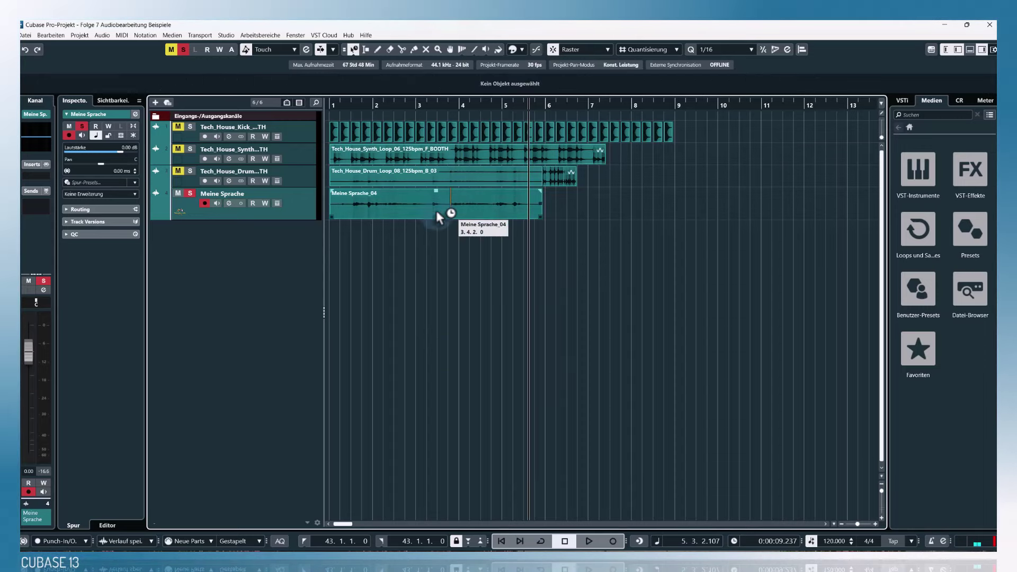
- Apply the Normalisieren process to the voice clip on the Meine Sprache track and play it back
{"action": "right_click", "coordinate": [407, 209]}
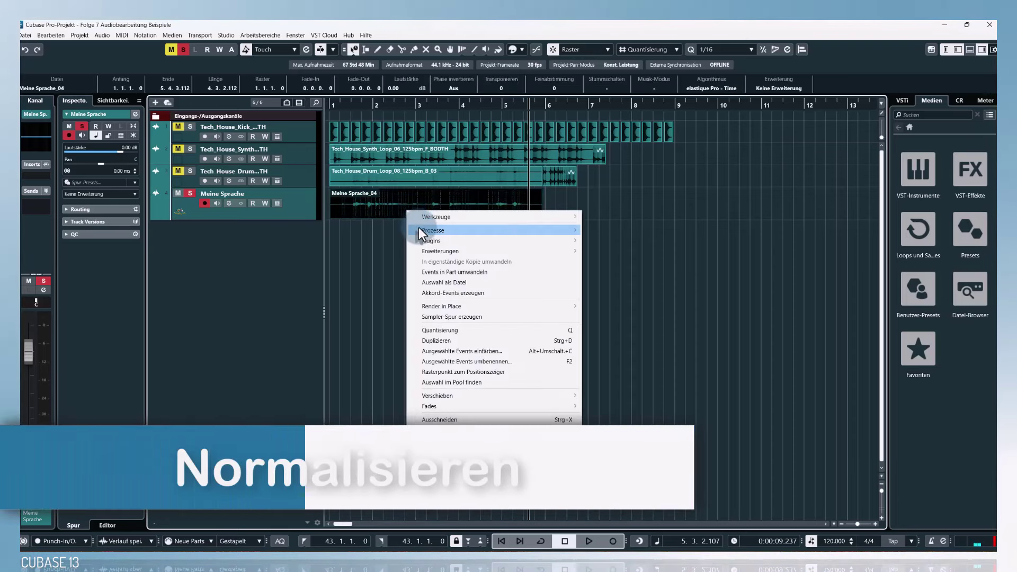
{"action": "mouse_move", "coordinate": [421, 228]}
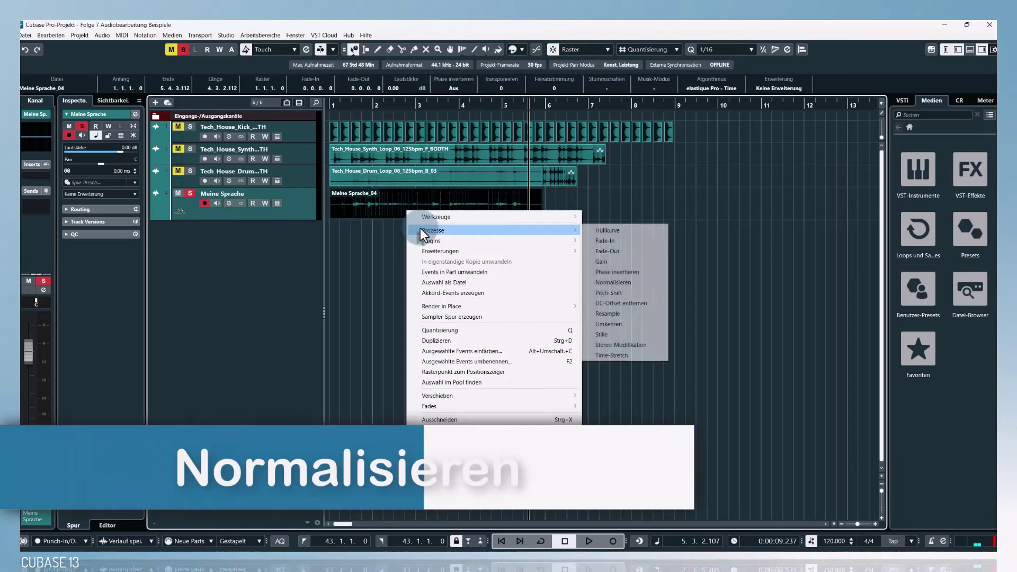
{"action": "left_click", "coordinate": [630, 284]}
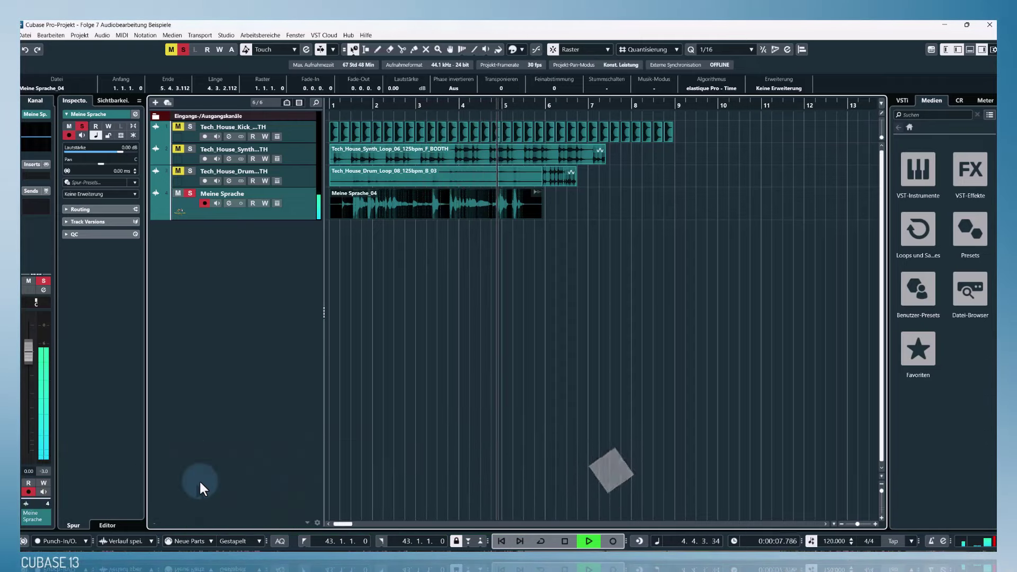
{"action": "key", "text": "space"}
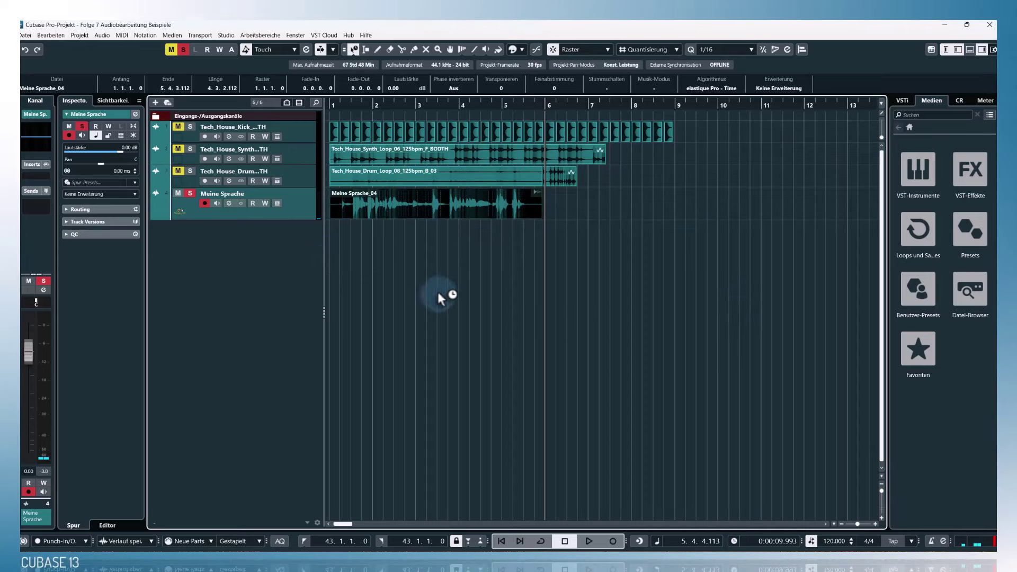
- Apply the Fade-In process to the normalized voice clip
{"action": "right_click", "coordinate": [422, 212]}
{"action": "mouse_move", "coordinate": [556, 230]}
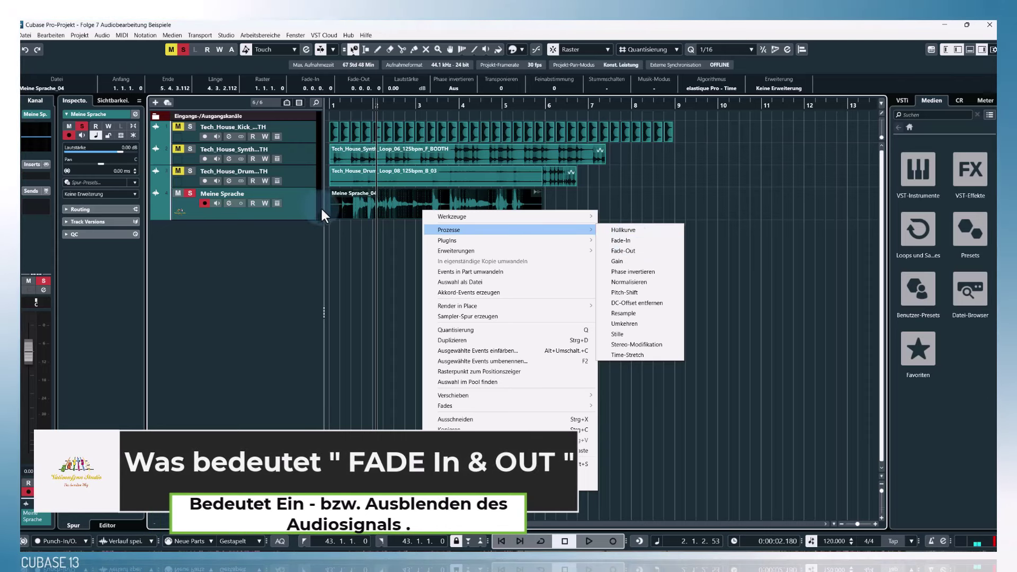
{"action": "left_click", "coordinate": [617, 242]}
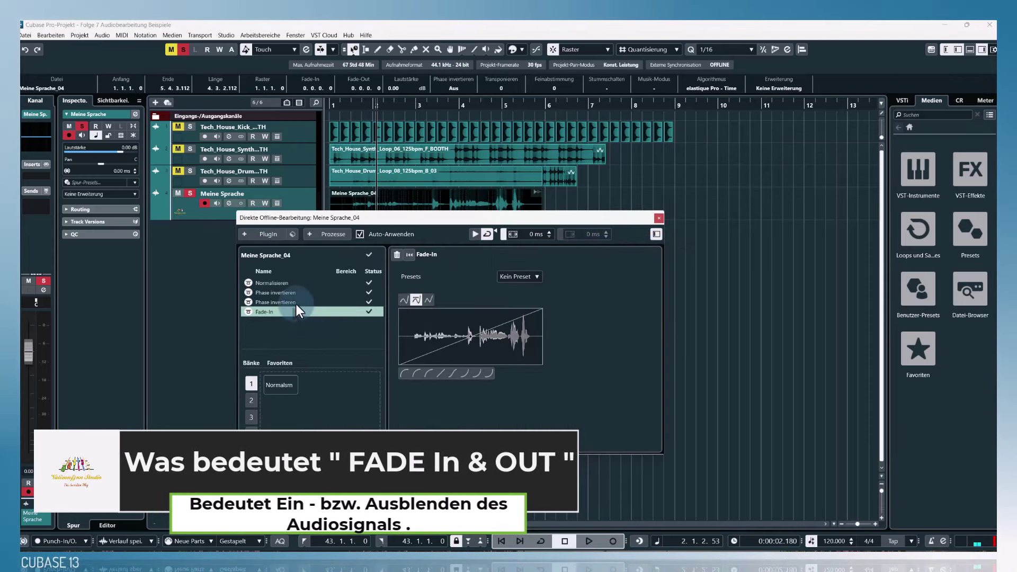
- Add the Pitch-Shift process to the voice clip and play the clip back
{"action": "right_click", "coordinate": [398, 191]}
{"action": "mouse_move", "coordinate": [419, 227]}
{"action": "left_click", "coordinate": [636, 298]}
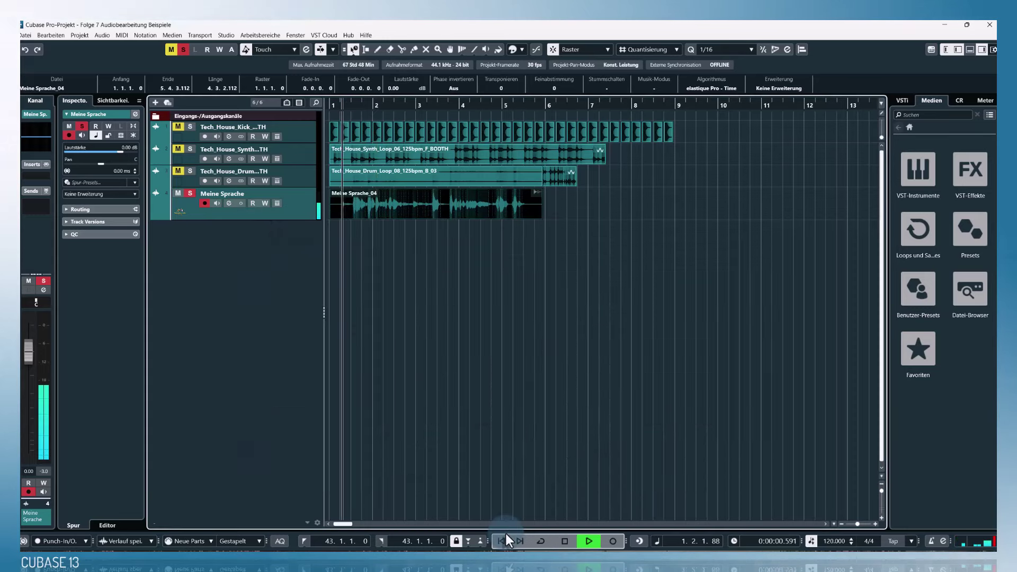
{"action": "left_click", "coordinate": [566, 541]}
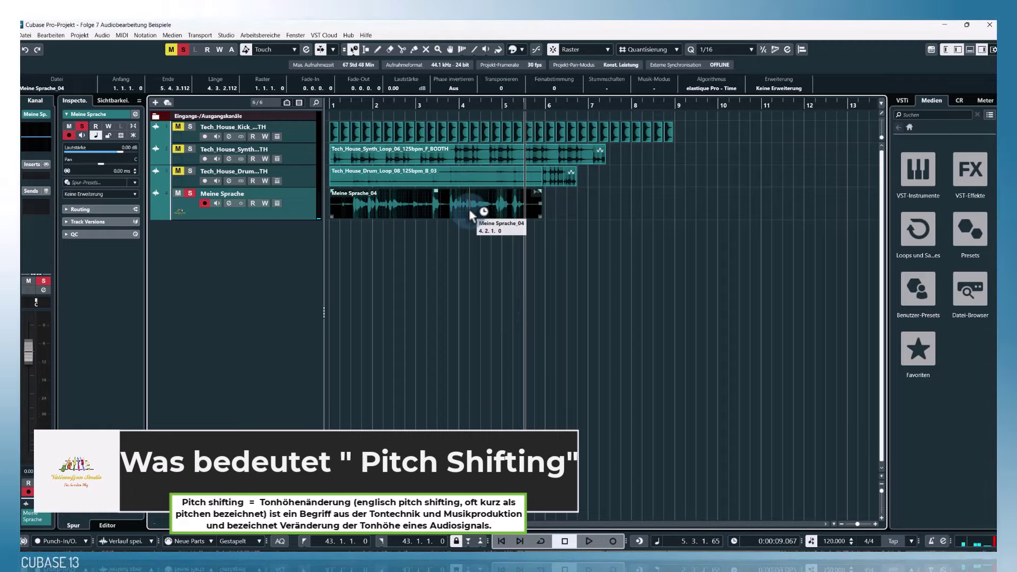
- Set Transponieren to -2 in the voice clip's Pitch-Shift process
{"action": "key", "text": "F7"}
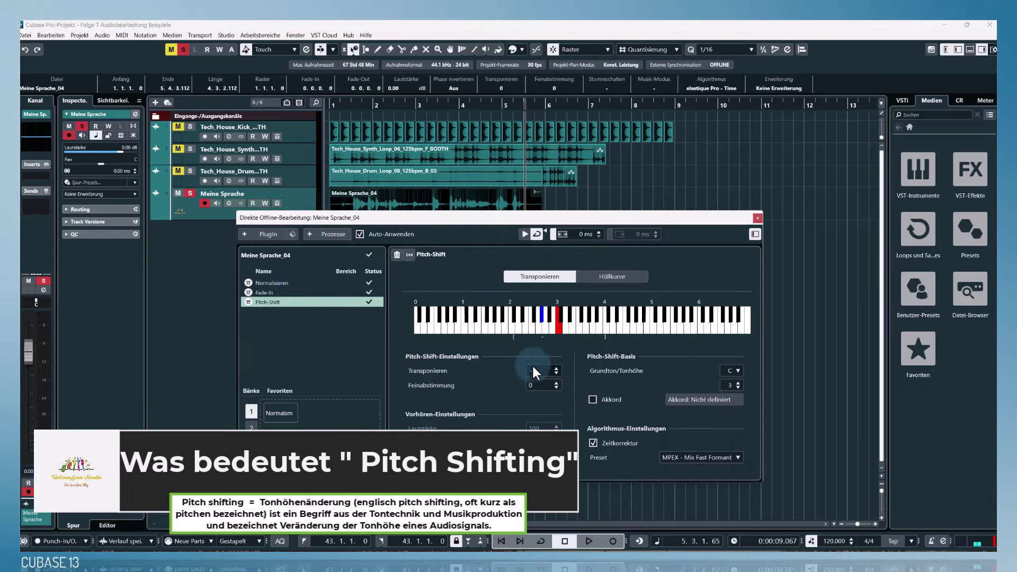
{"action": "left_click", "coordinate": [557, 365]}
{"action": "left_click", "coordinate": [557, 365]}
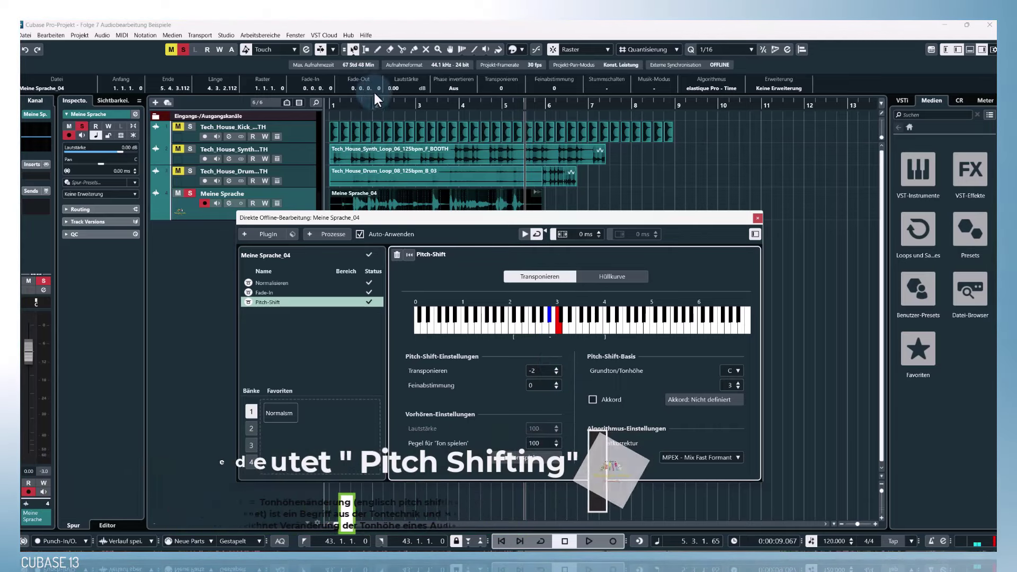
- Set the loudness of the voice clip's Normalisieren process to -23.1 LUFS and close Direct Offline Processing
{"action": "left_click", "coordinate": [280, 282]}
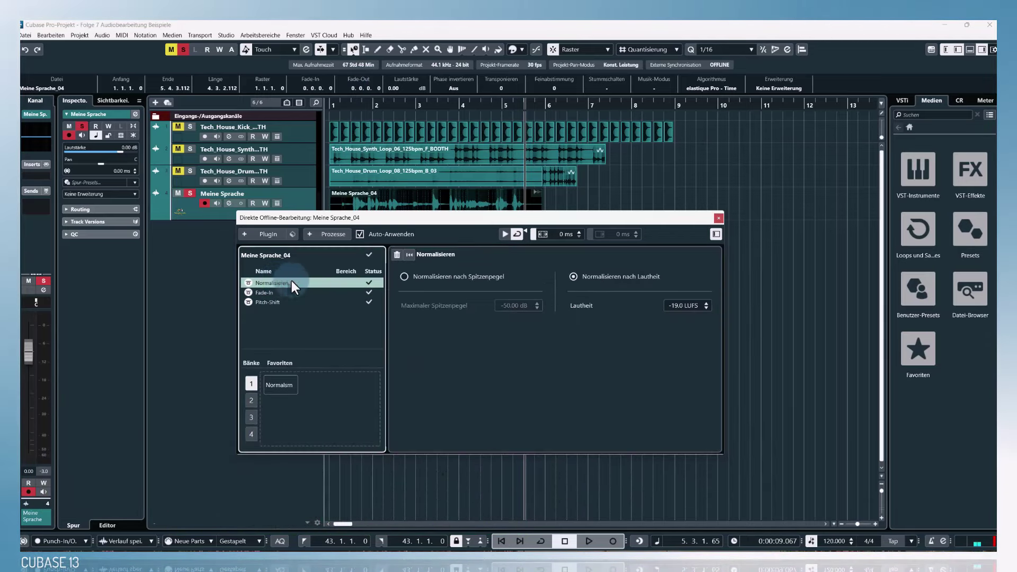
{"action": "left_click", "coordinate": [707, 308]}
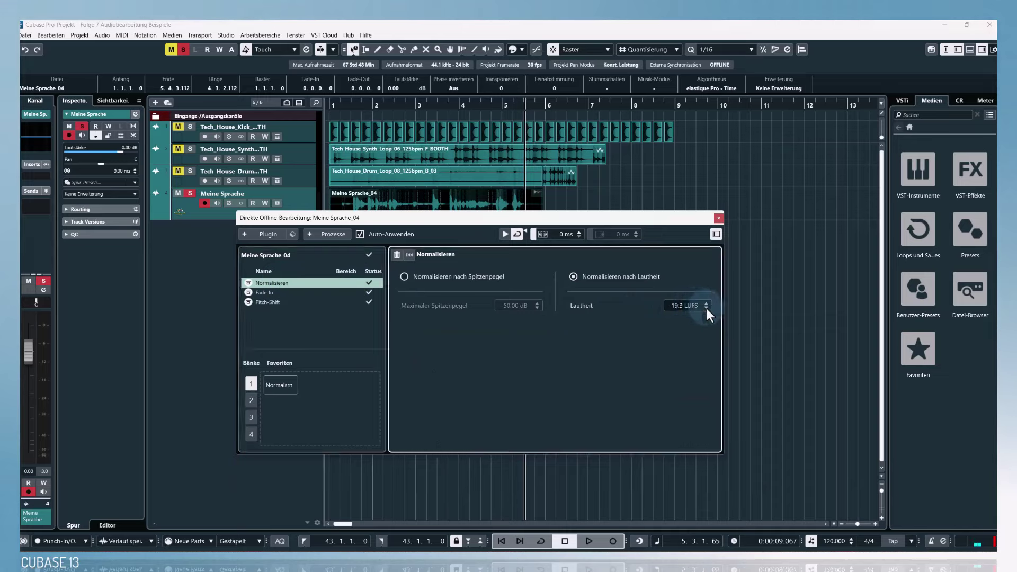
{"action": "left_click", "coordinate": [706, 308]}
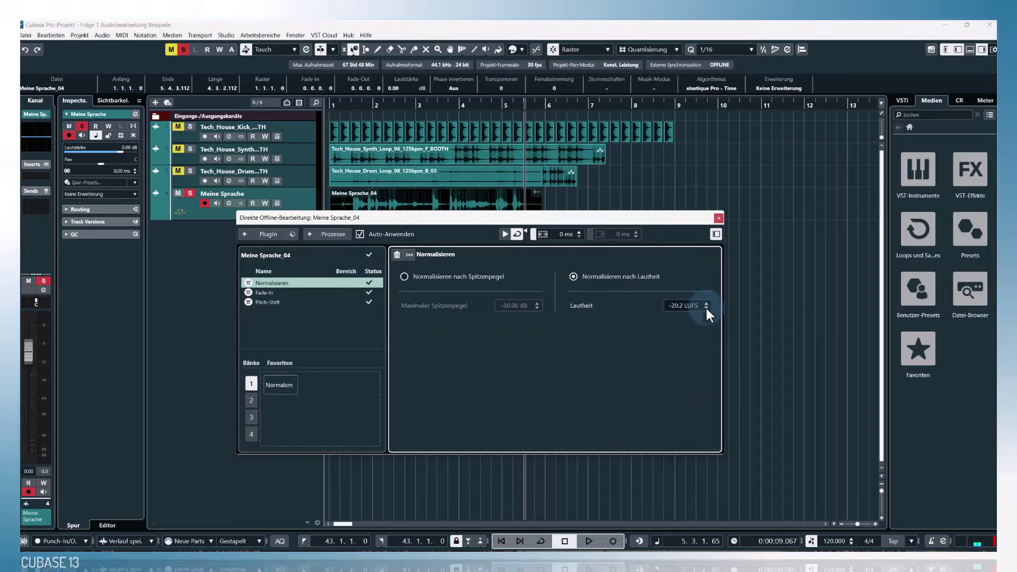
{"action": "left_click", "coordinate": [707, 307]}
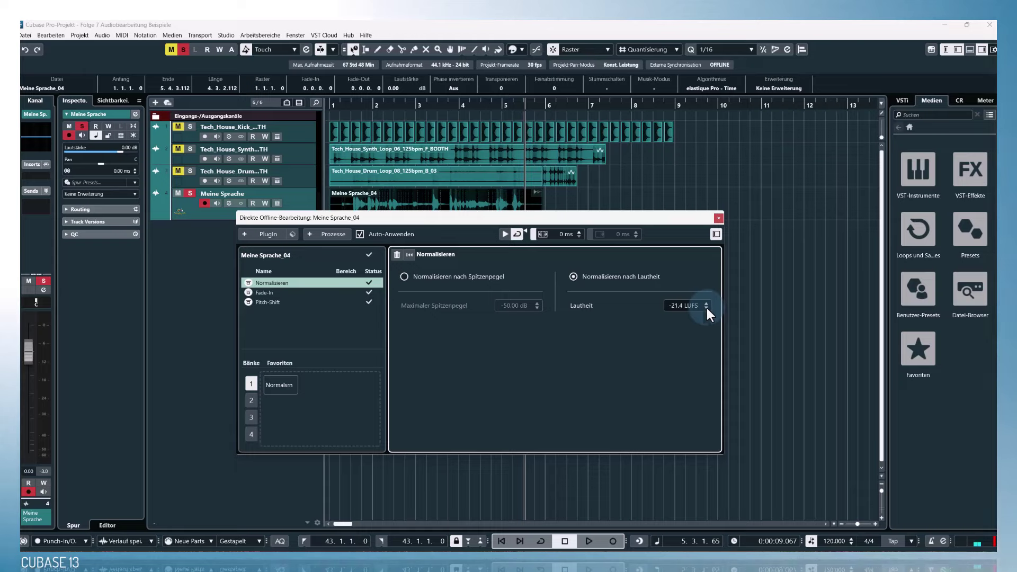
{"action": "left_click", "coordinate": [706, 307]}
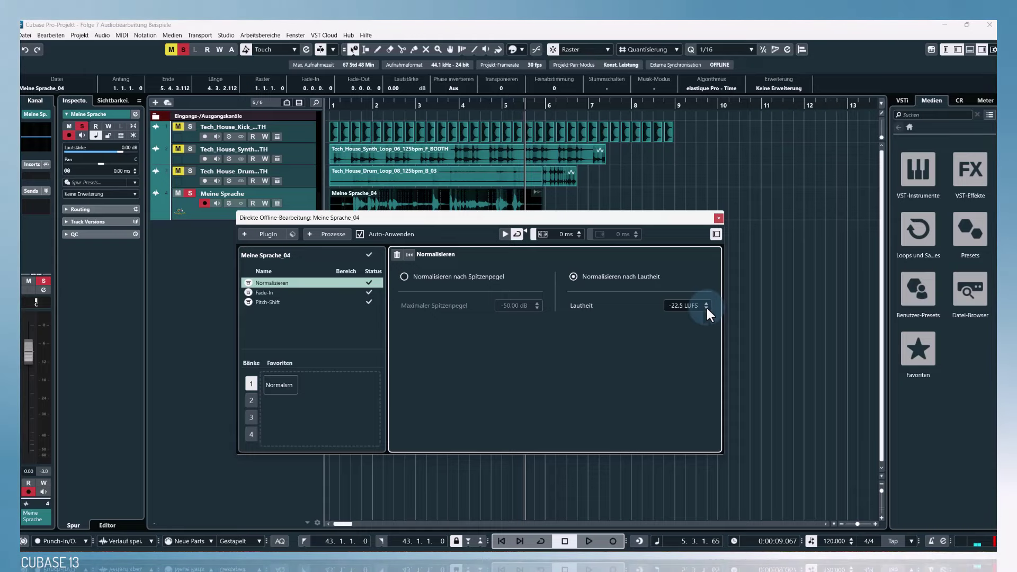
{"action": "left_click", "coordinate": [707, 308]}
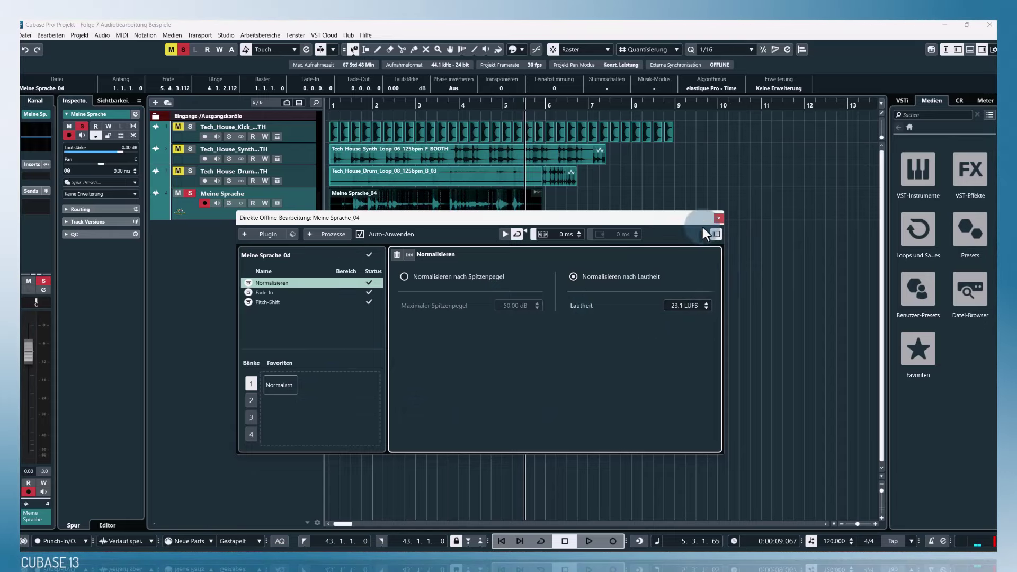
{"action": "left_click", "coordinate": [718, 218]}
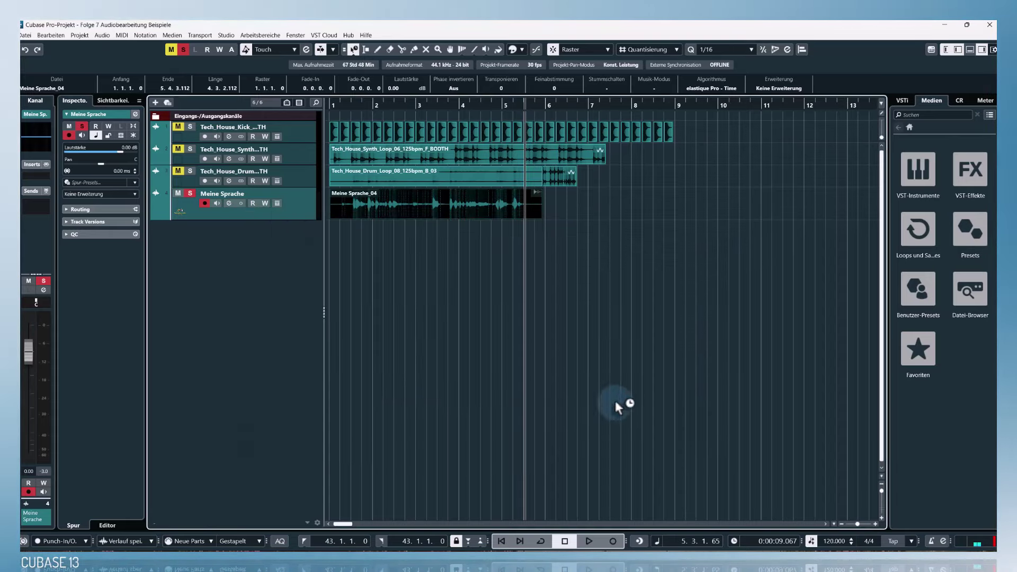
- Play the project from the beginning to check the sound of the processed voice clip
{"action": "left_click", "coordinate": [501, 540]}
{"action": "key", "text": "space"}
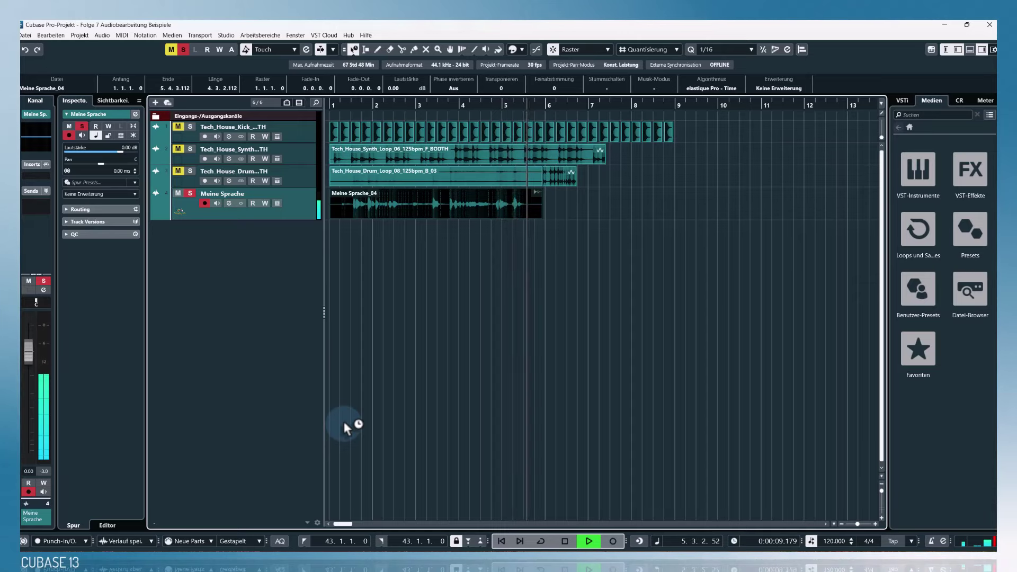
{"action": "key", "text": "space"}
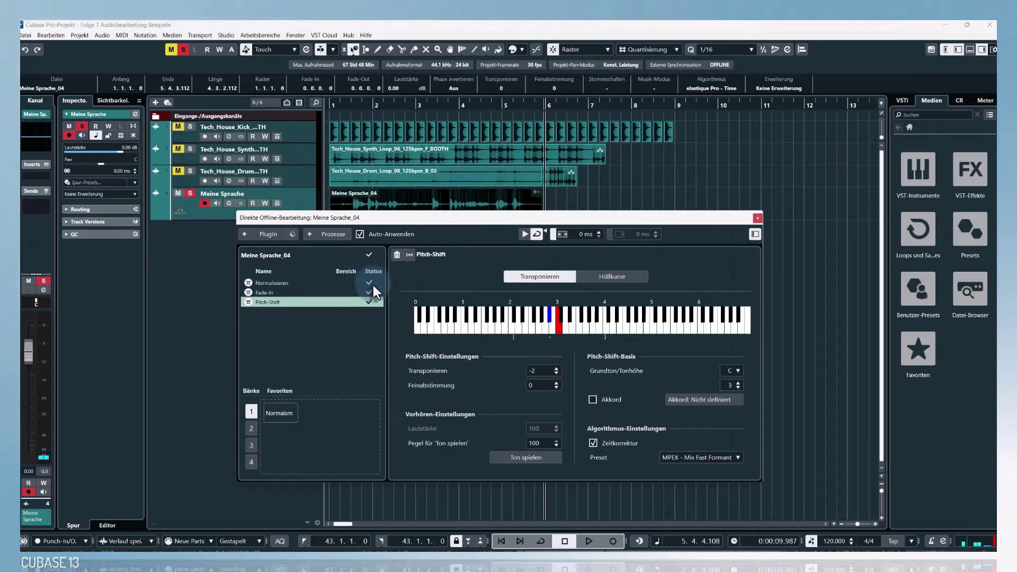
- Delete the Fade-In process from the voice clip and view the Hüllkurve settings of its Pitch-Shift process
{"action": "left_click", "coordinate": [364, 292]}
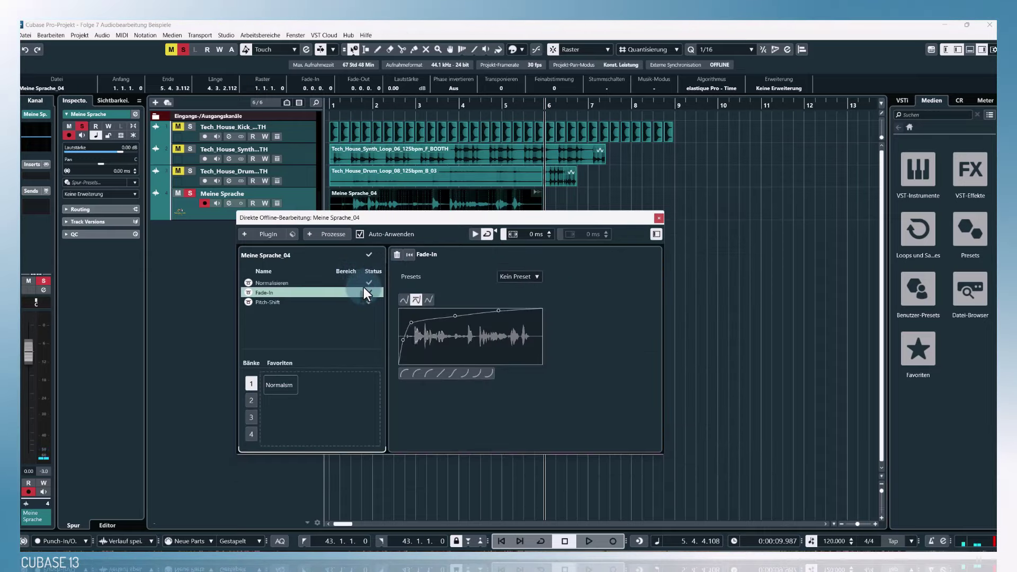
{"action": "left_click", "coordinate": [396, 254]}
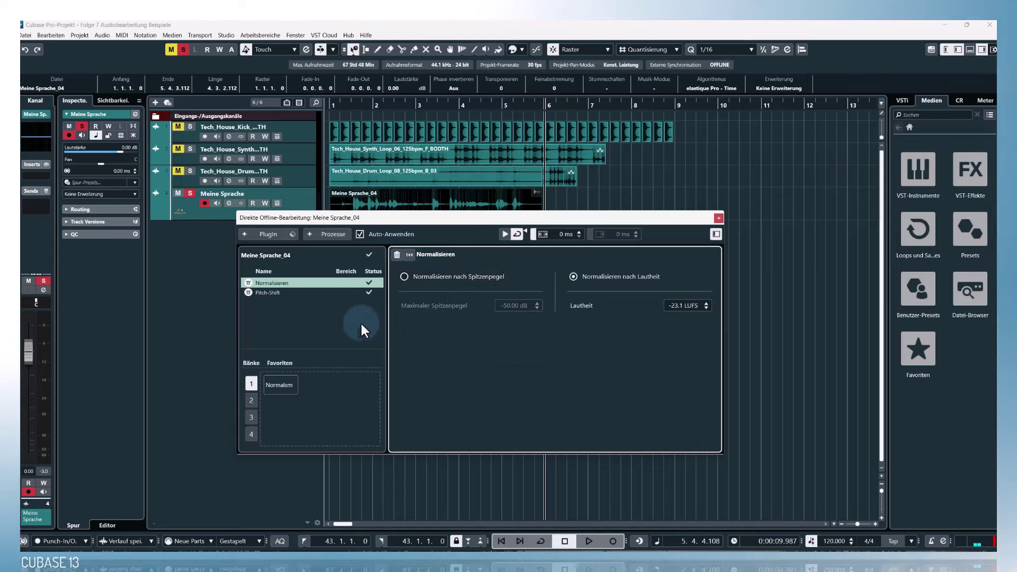
{"action": "left_click", "coordinate": [325, 292]}
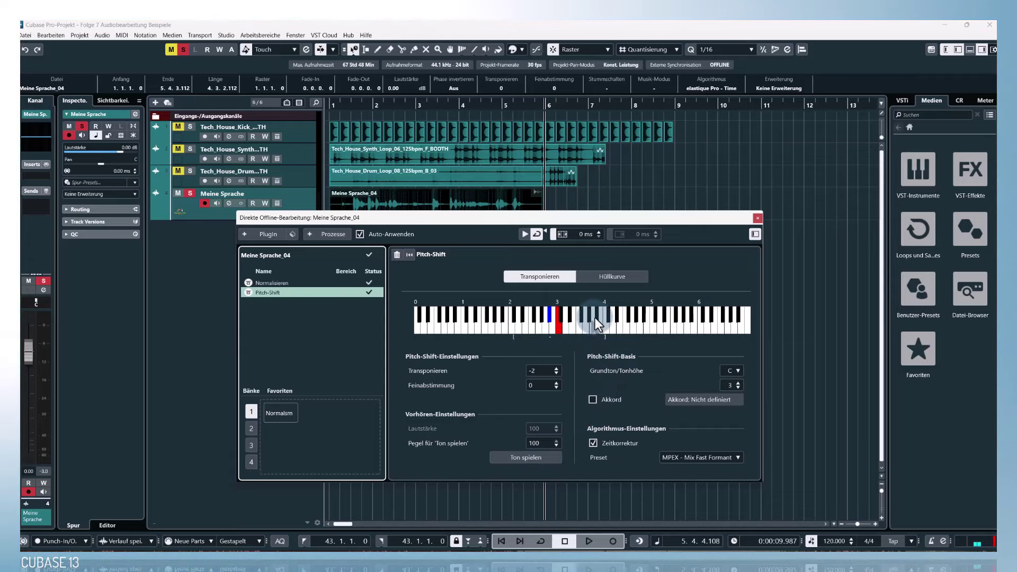
{"action": "left_click", "coordinate": [621, 275]}
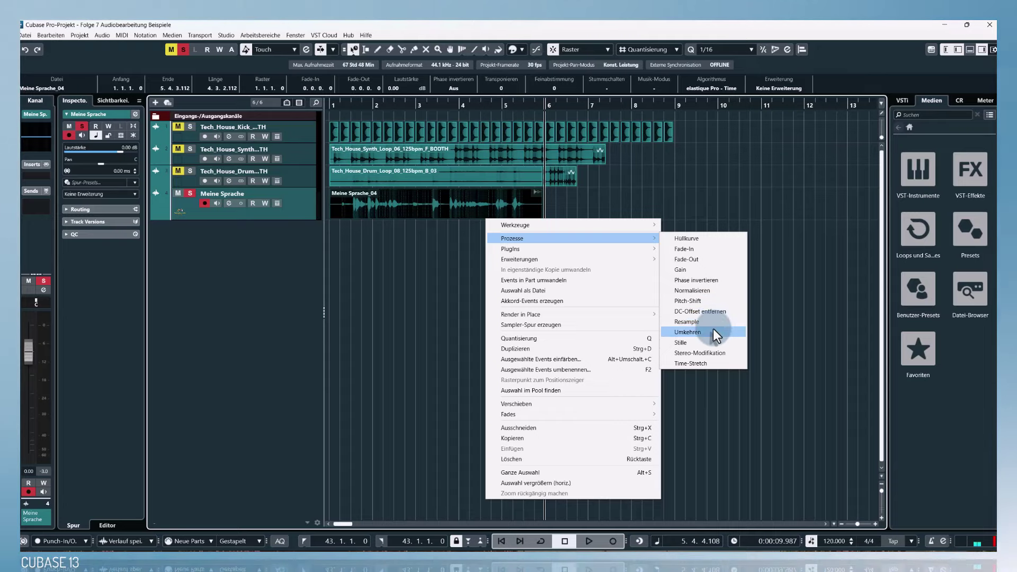
- Reverse the voice clip with the Umkehren process and play it from the beginning
{"action": "left_click", "coordinate": [713, 330]}
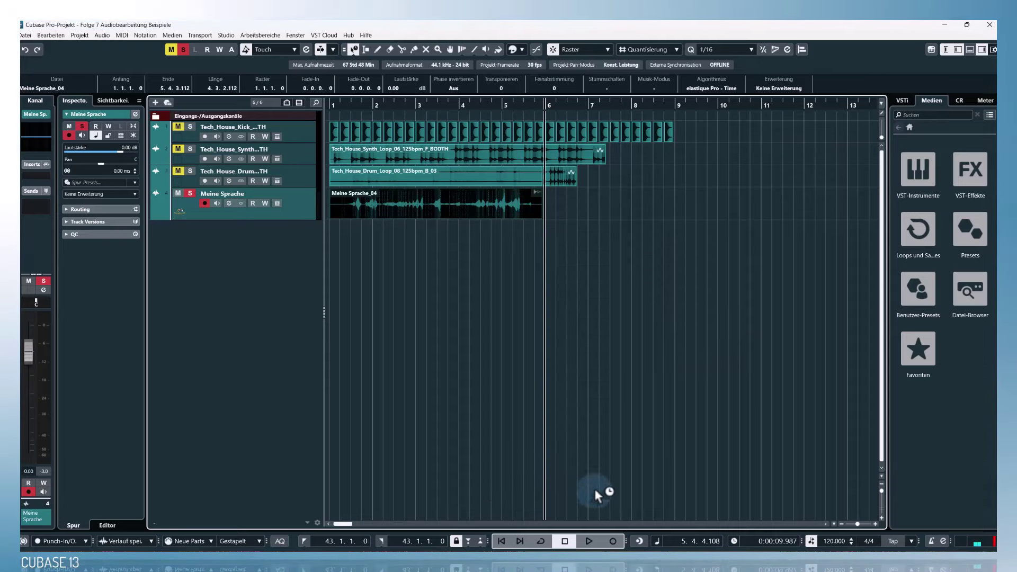
{"action": "left_click", "coordinate": [589, 540]}
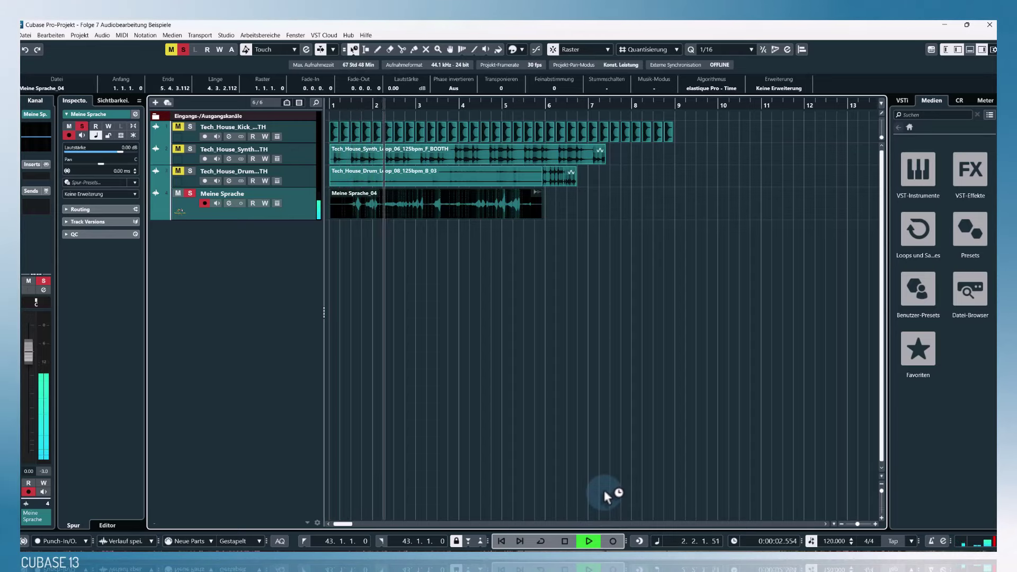
{"action": "left_click", "coordinate": [565, 541]}
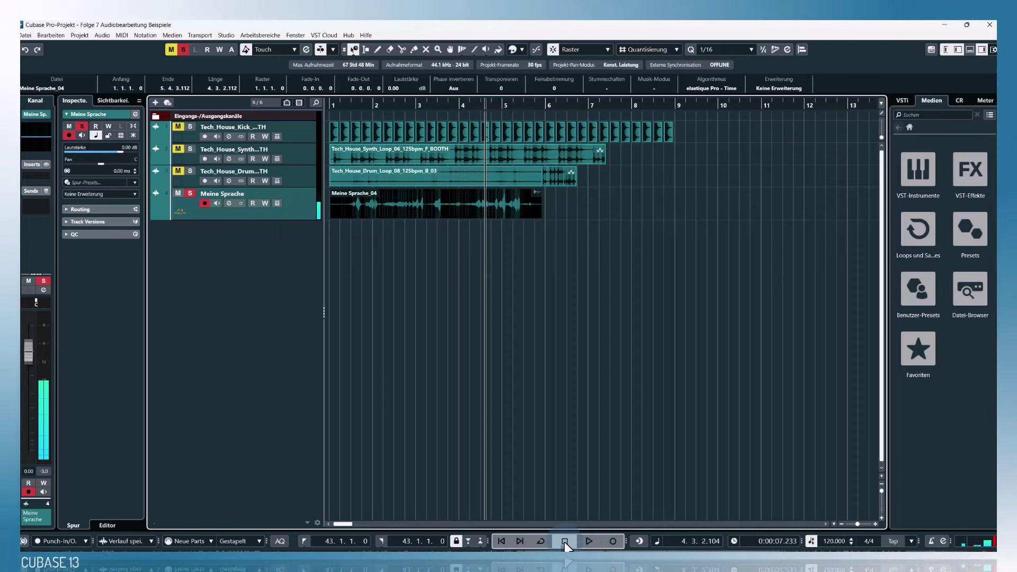
- Apply Umkehren to the voice clip a second time to restore its original direction
{"action": "right_click", "coordinate": [476, 222]}
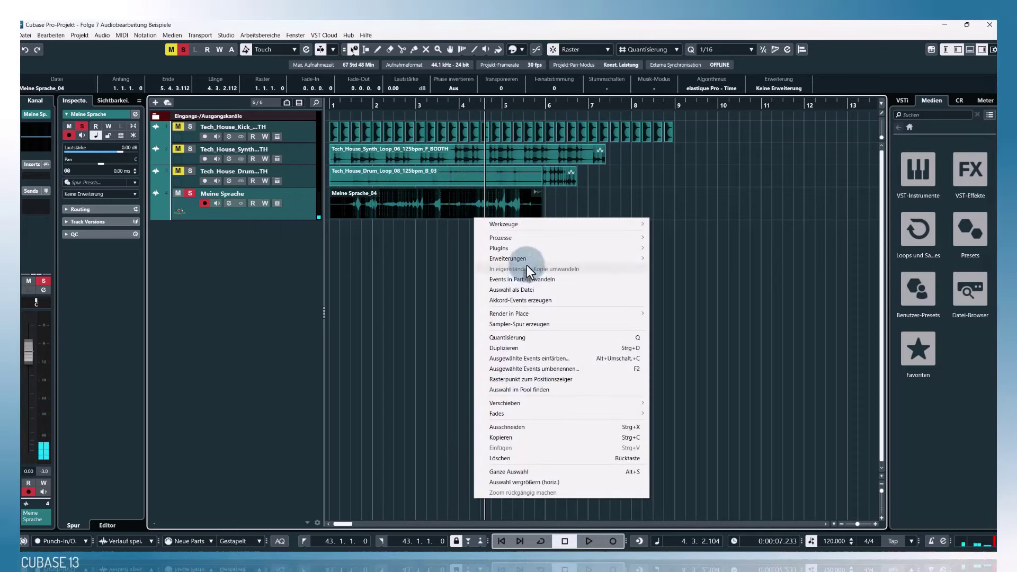
{"action": "mouse_move", "coordinate": [529, 240]}
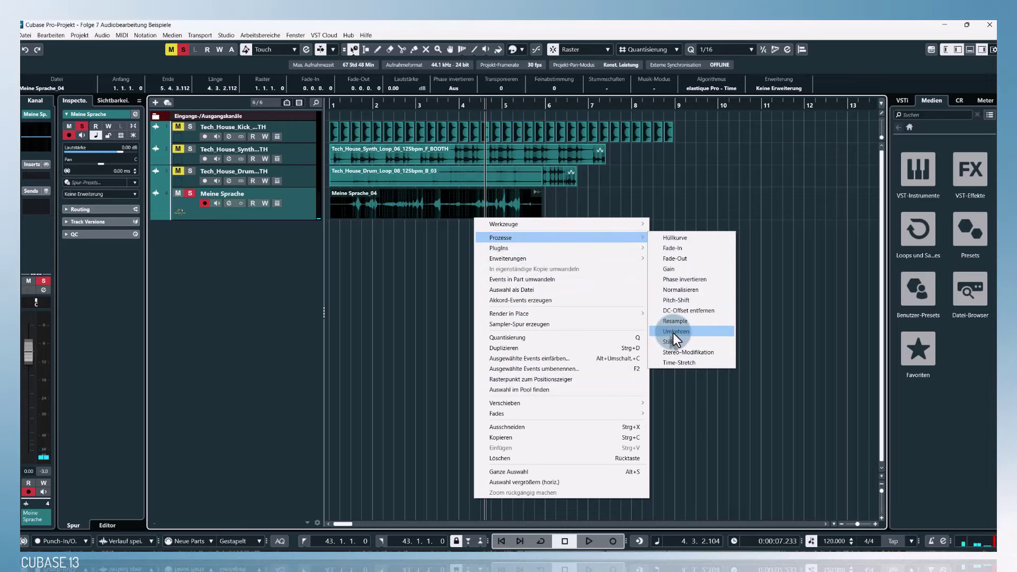
{"action": "left_click", "coordinate": [673, 333]}
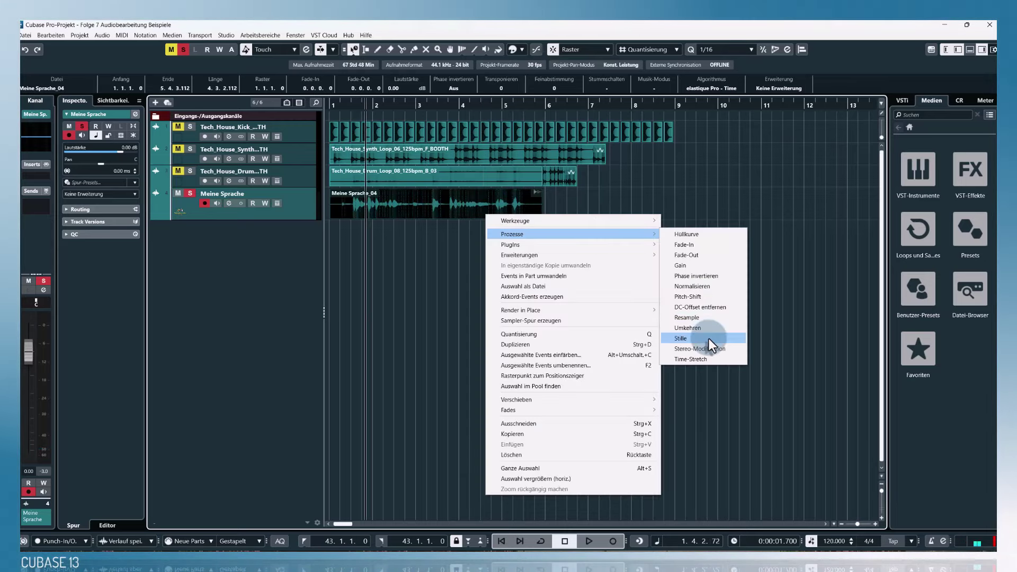
- Time-stretch the voice clip to a resulting tempo of 100 BPM and close Direct Offline Processing
{"action": "left_click", "coordinate": [713, 361]}
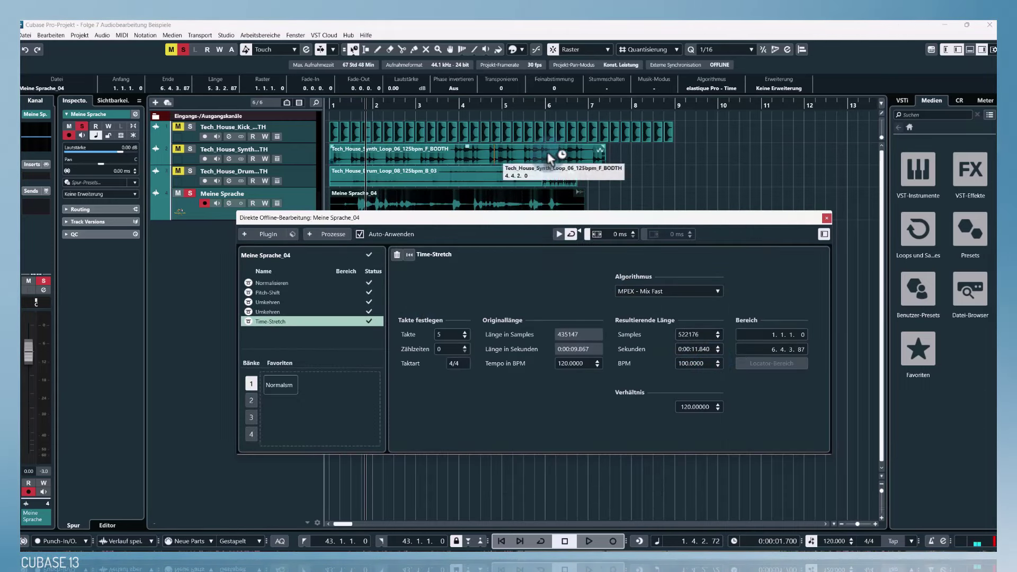
{"action": "key", "text": "F7"}
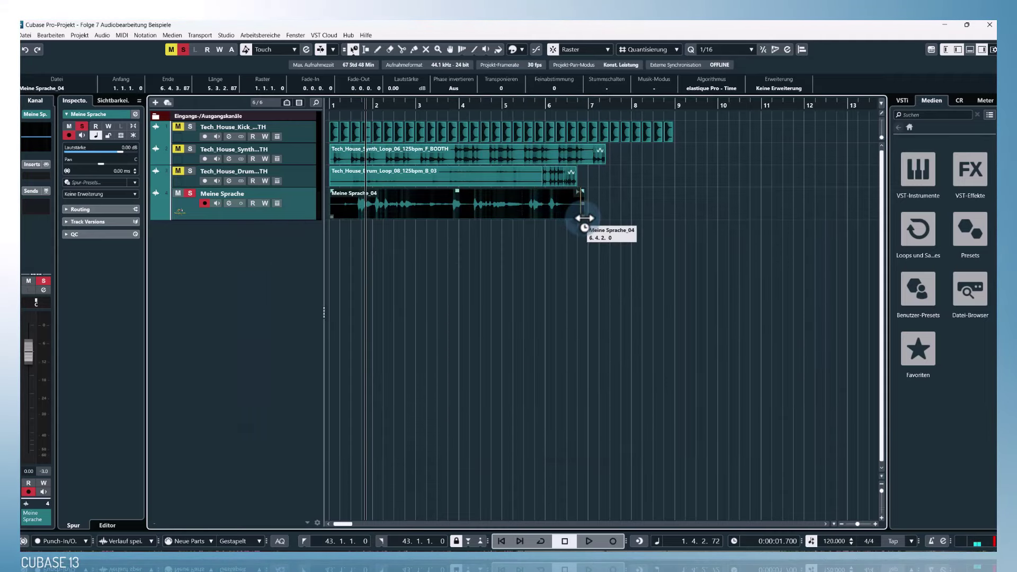
- Time-stretch the voice clip by its end edge, first out to about bar 10, and compress it to a length of 3.2.3.0
{"action": "left_click_drag", "start_coordinate": [584, 218], "coordinate": [788, 219]}
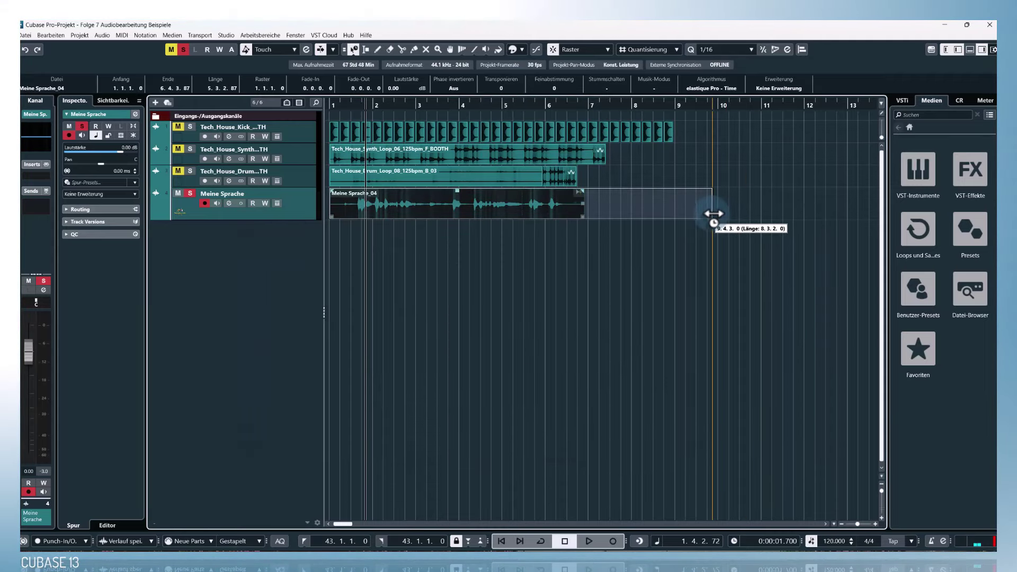
{"action": "left_click_drag", "start_coordinate": [717, 216], "coordinate": [716, 217]}
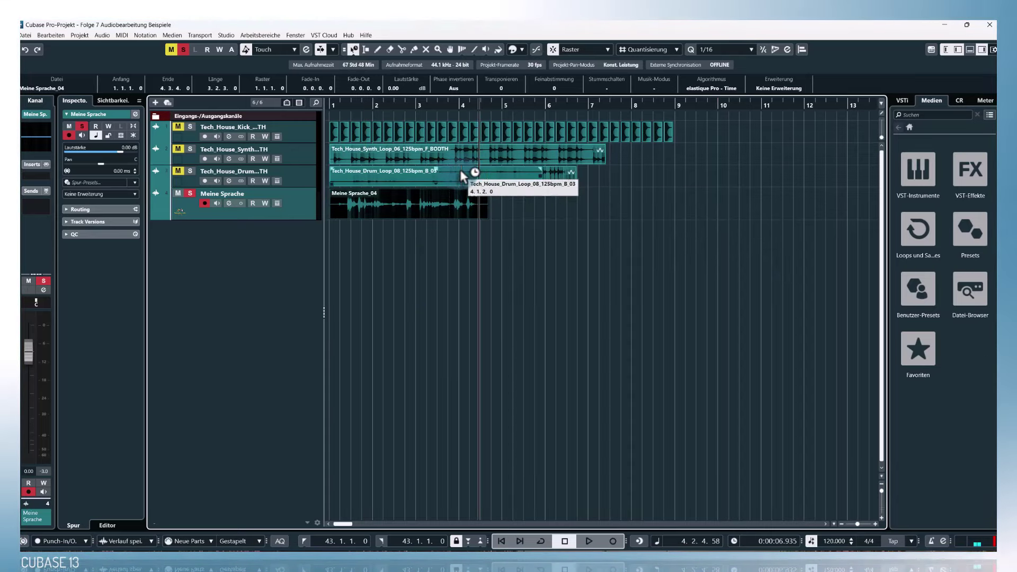
{"action": "left_click_drag", "start_coordinate": [485, 197], "coordinate": [342, 211]}
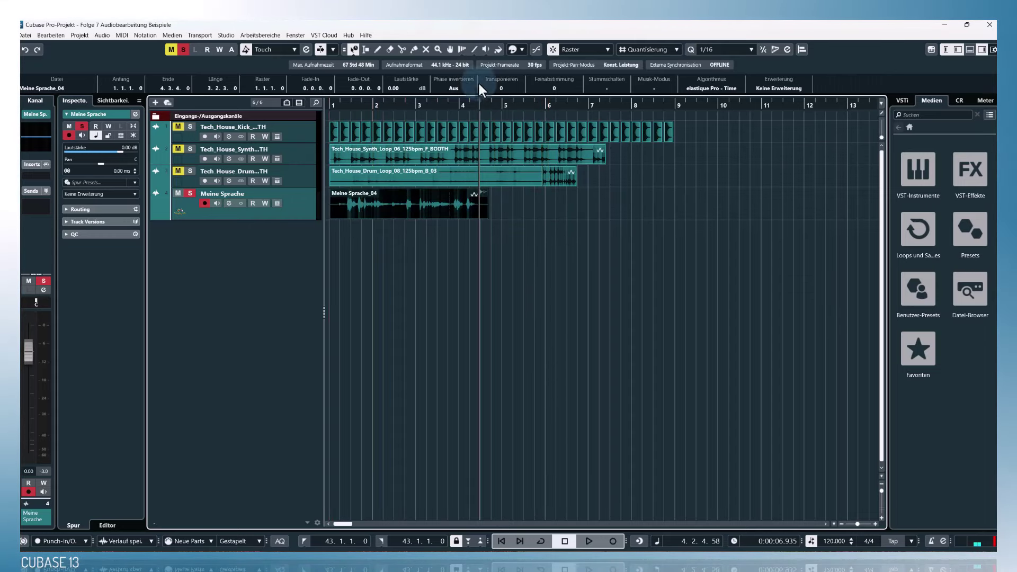
- Look through the voice track's extension options and the vendor list of offline plug-ins available for the voice clip
{"action": "left_click", "coordinate": [97, 193]}
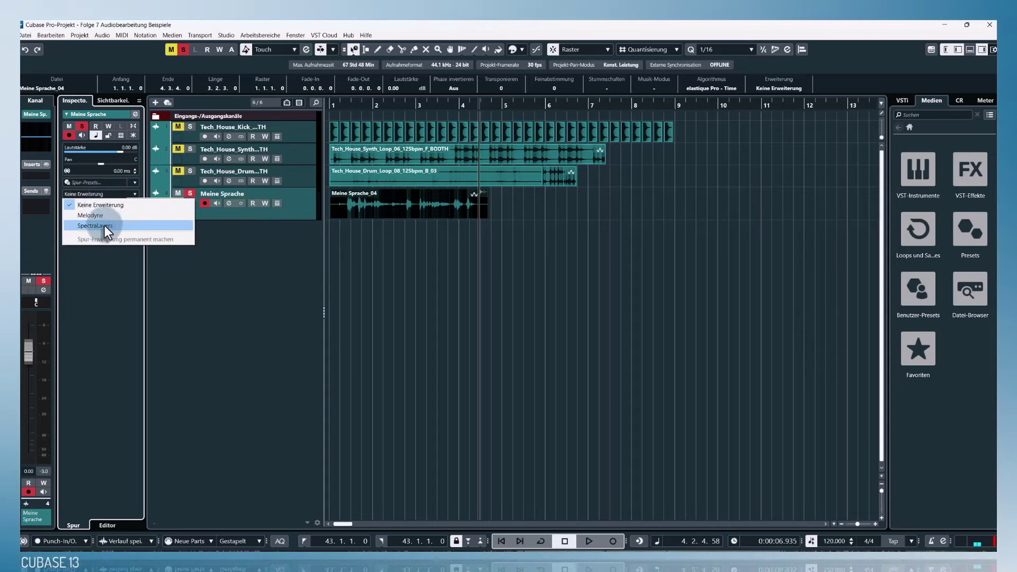
{"action": "left_click", "coordinate": [260, 285]}
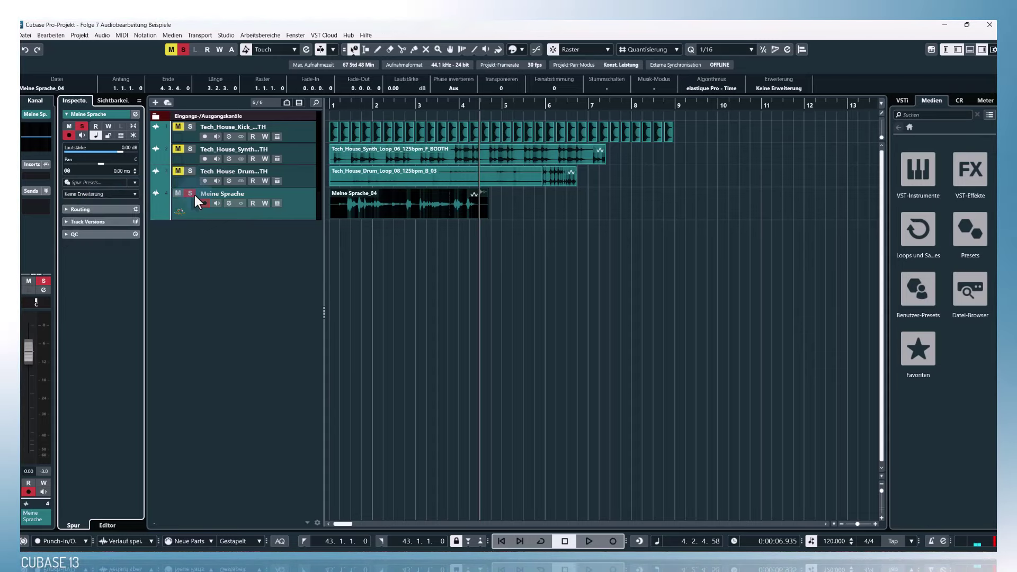
{"action": "right_click", "coordinate": [424, 206]}
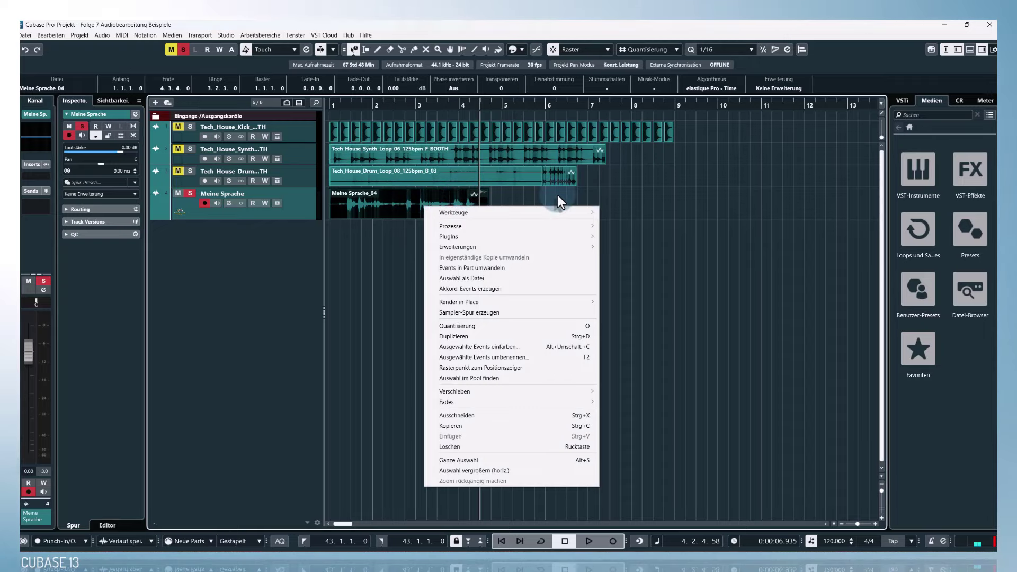
{"action": "left_click", "coordinate": [538, 237]}
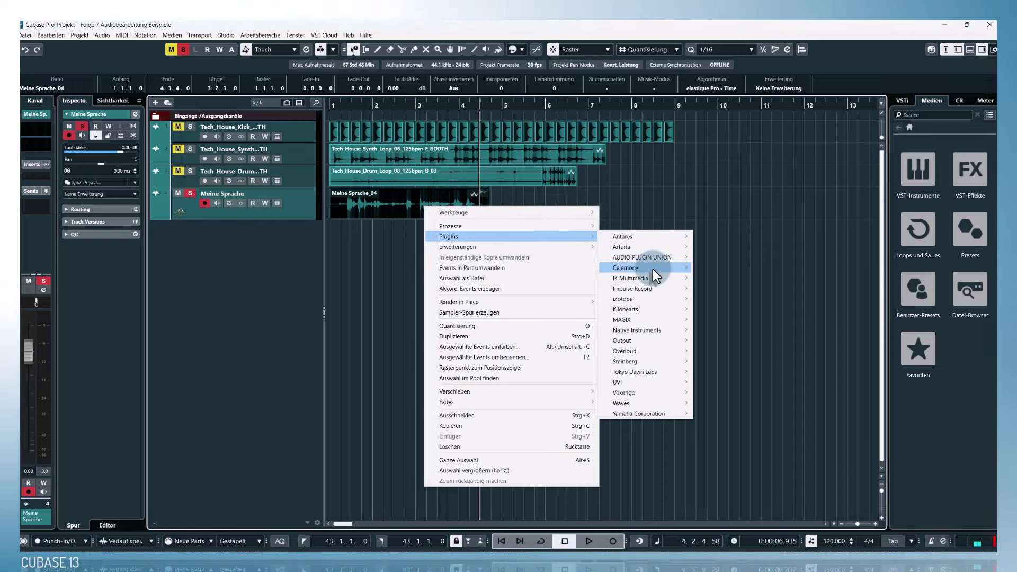
{"action": "mouse_move", "coordinate": [653, 283]}
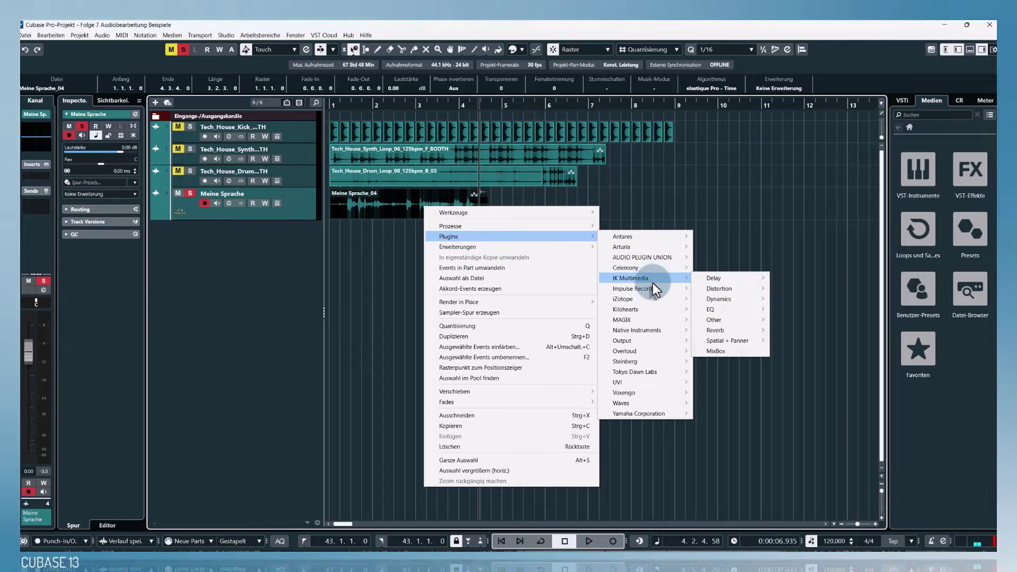
{"action": "mouse_move", "coordinate": [761, 274]}
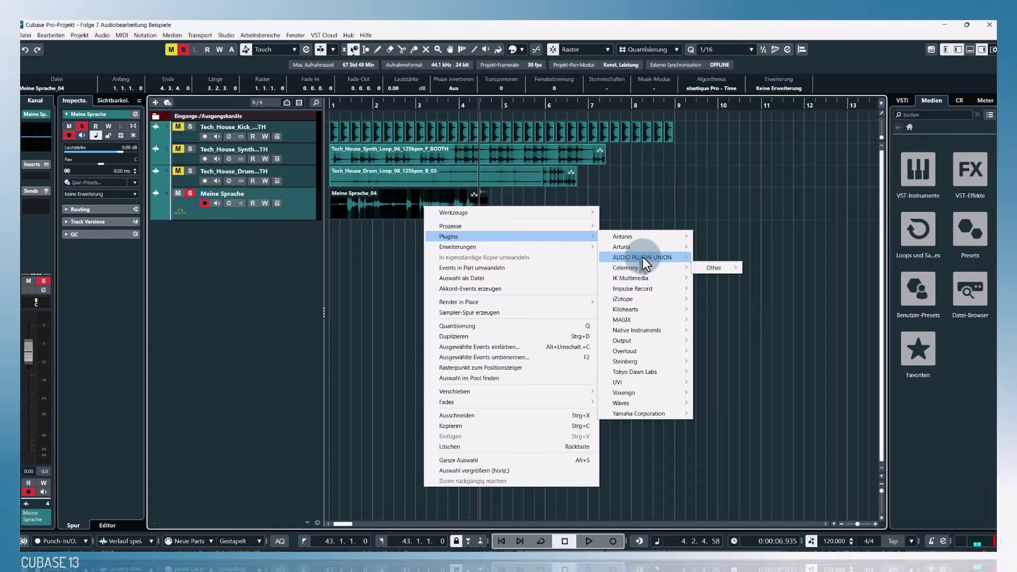
{"action": "mouse_move", "coordinate": [643, 256]}
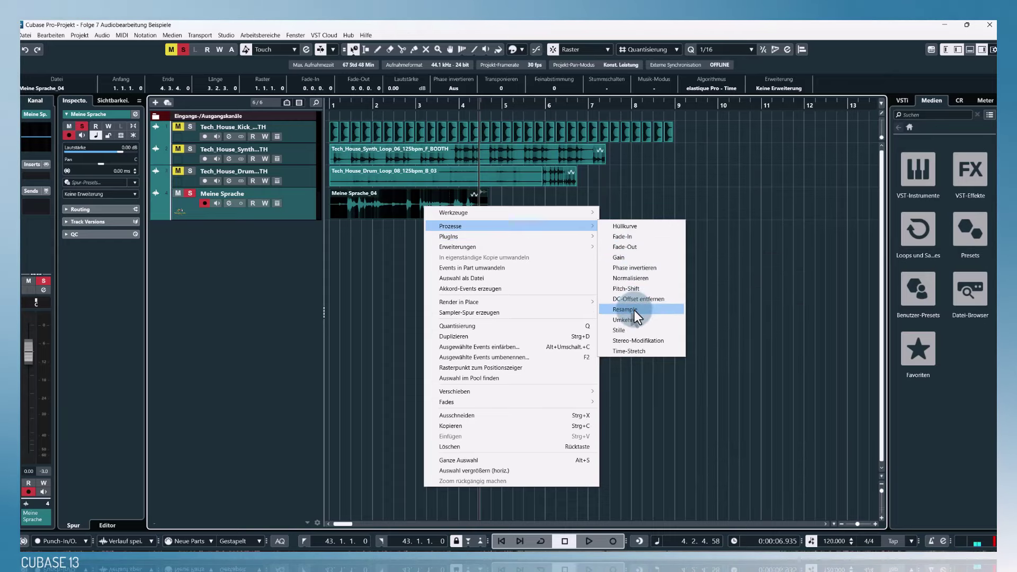
- Add the Resample process to the voice clip and adjust its Neue Samplerate value in small increments
{"action": "left_click", "coordinate": [634, 310]}
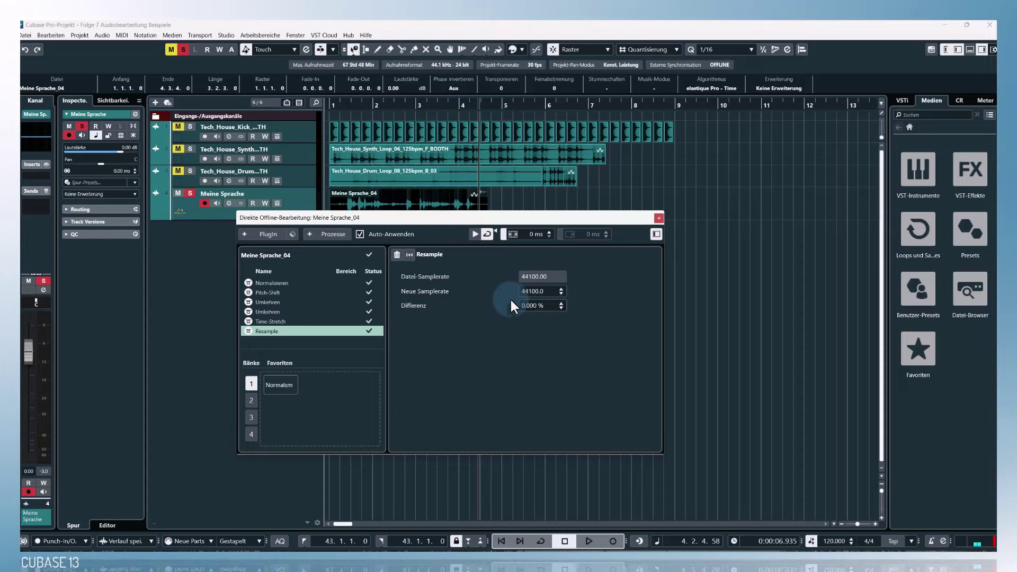
{"action": "left_click", "coordinate": [560, 294]}
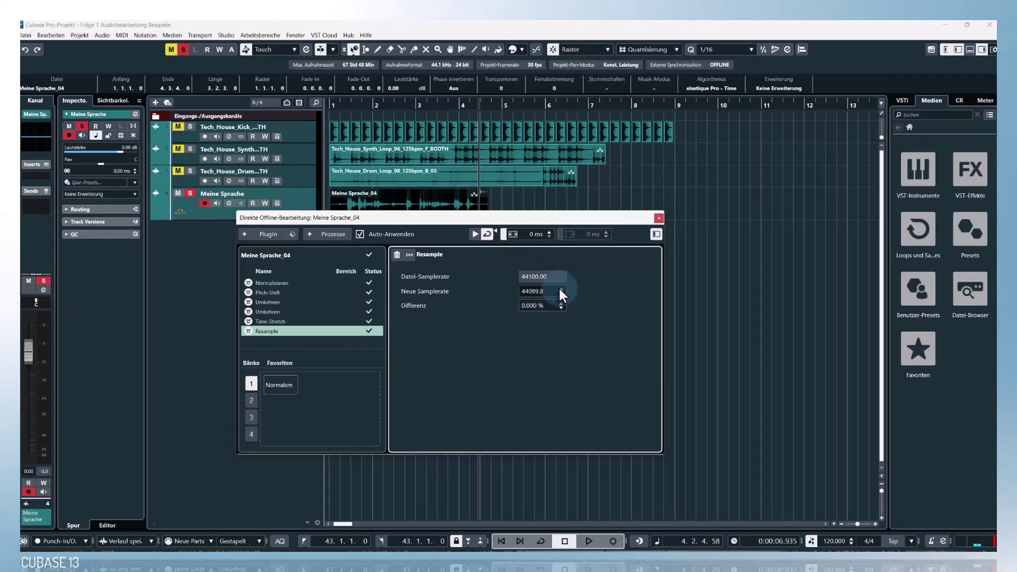
{"action": "left_click", "coordinate": [562, 289]}
{"action": "left_click", "coordinate": [562, 289]}
{"action": "left_click", "coordinate": [562, 289]}
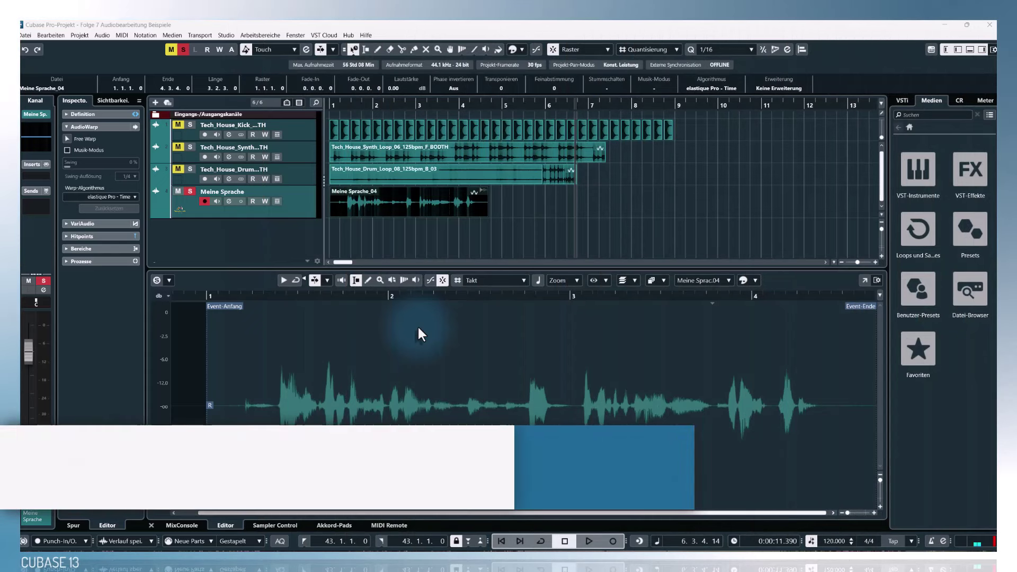
{"action": "left_click", "coordinate": [354, 49]}
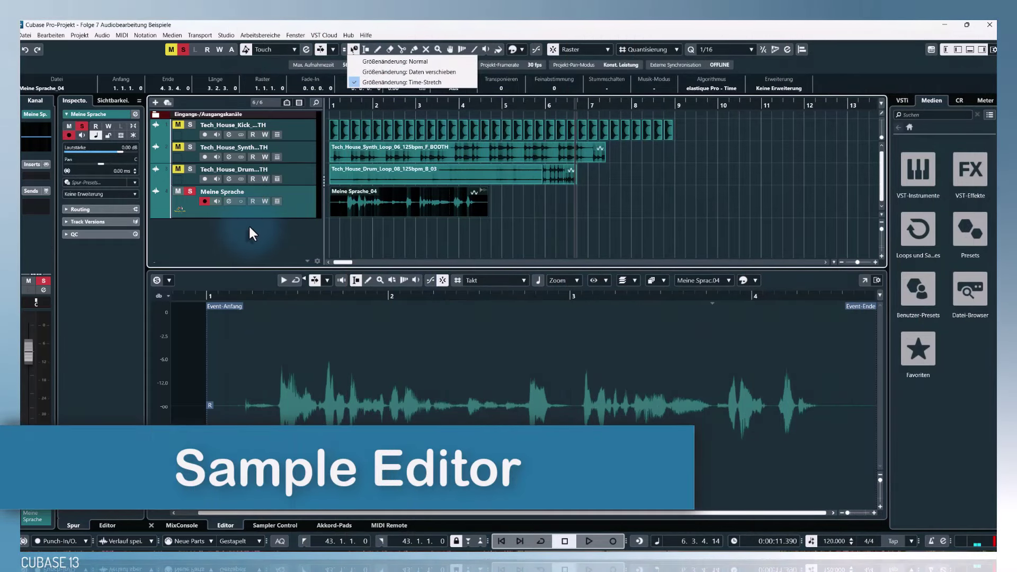
{"action": "left_click", "coordinate": [285, 239]}
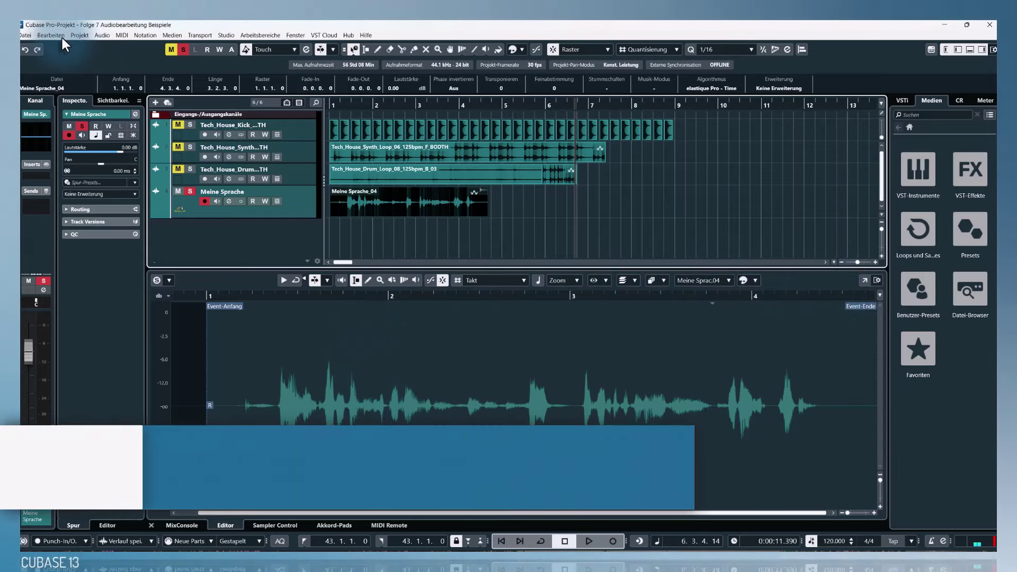
- Review the Editoren program settings for the standard MIDI editor, double-click behaviour and editor-opening commands, and close them without changes
{"action": "left_click", "coordinate": [60, 36]}
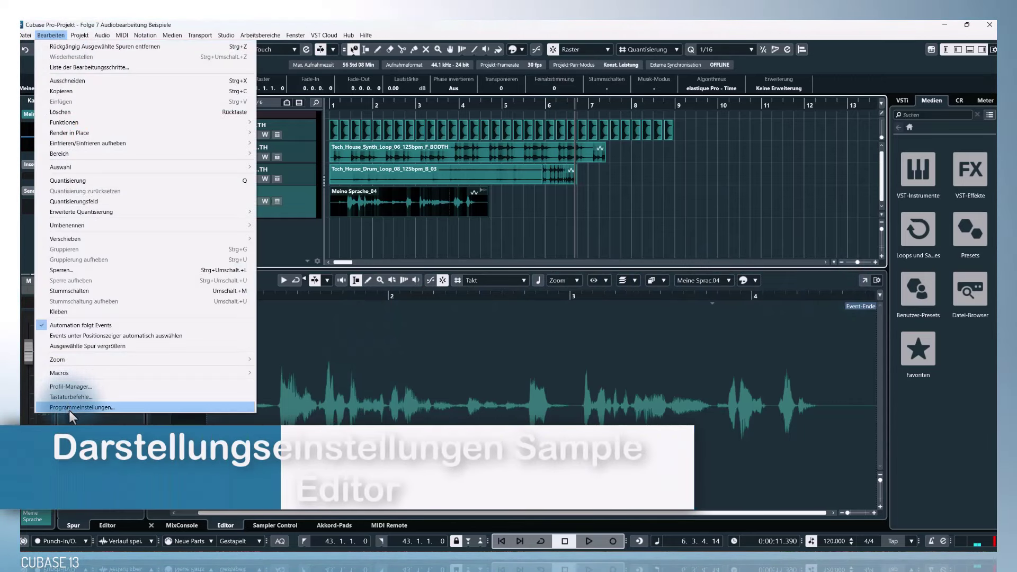
{"action": "left_click", "coordinate": [71, 407]}
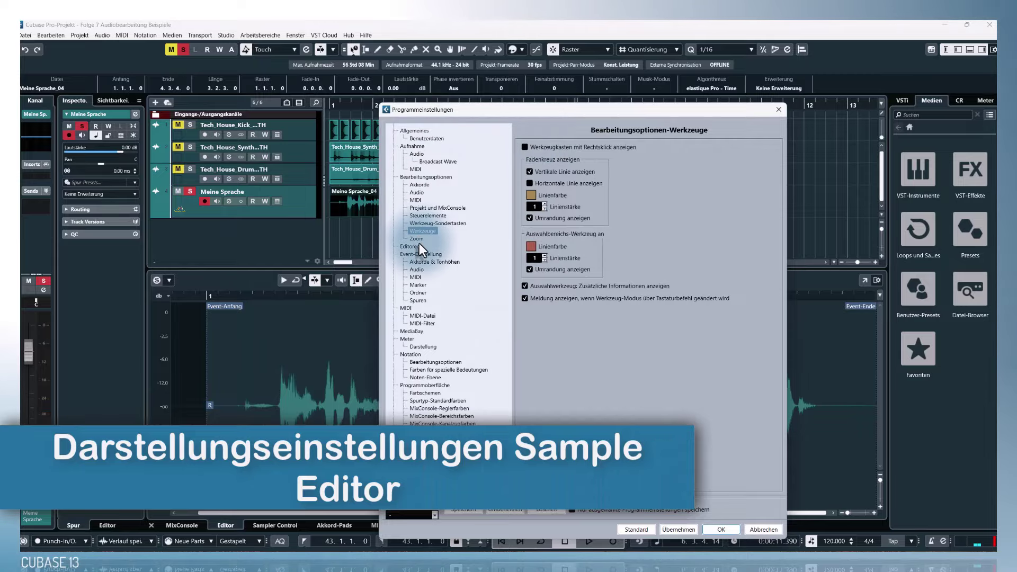
{"action": "left_click", "coordinate": [419, 246]}
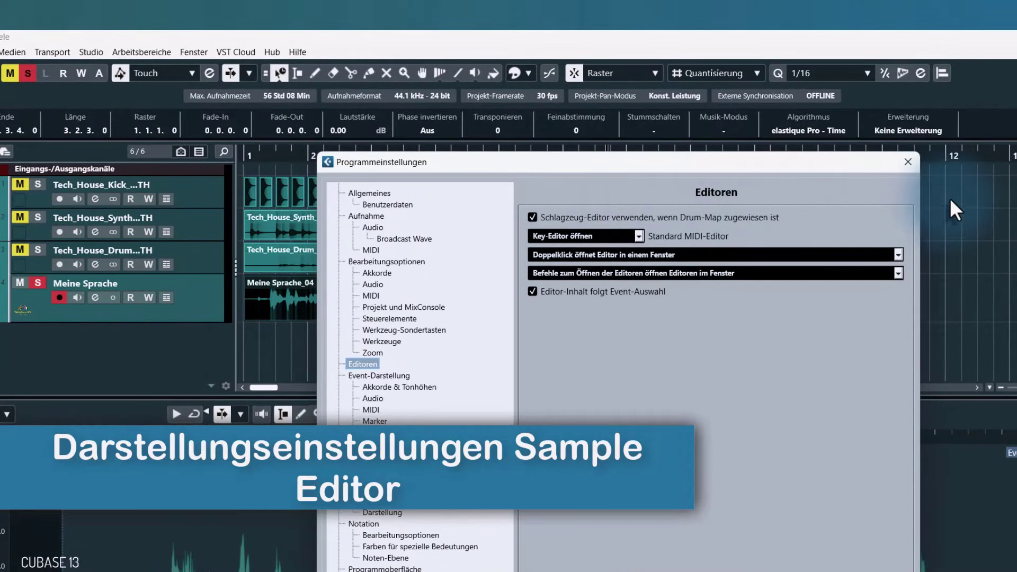
{"action": "left_click", "coordinate": [640, 235]}
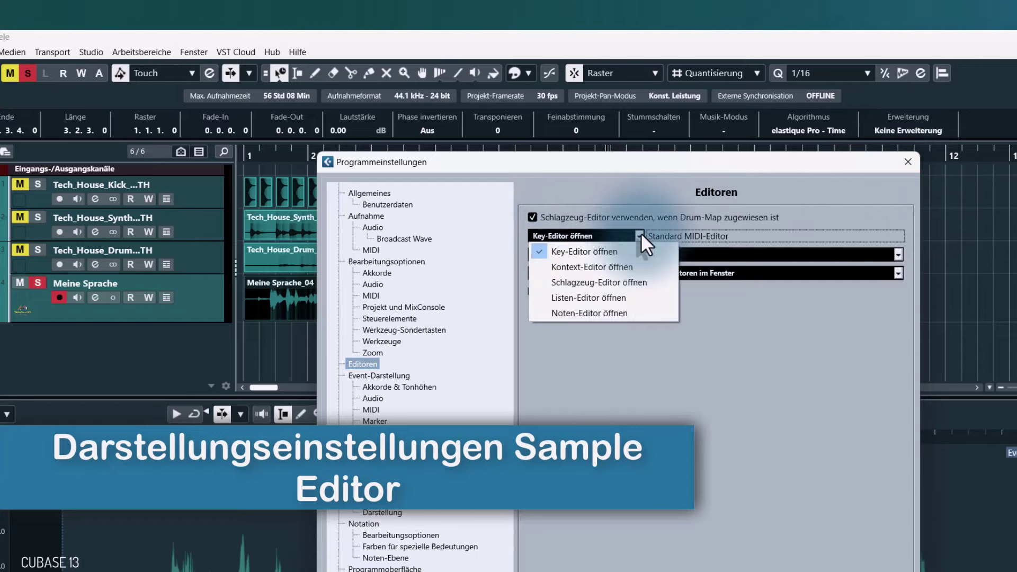
{"action": "left_click", "coordinate": [590, 196]}
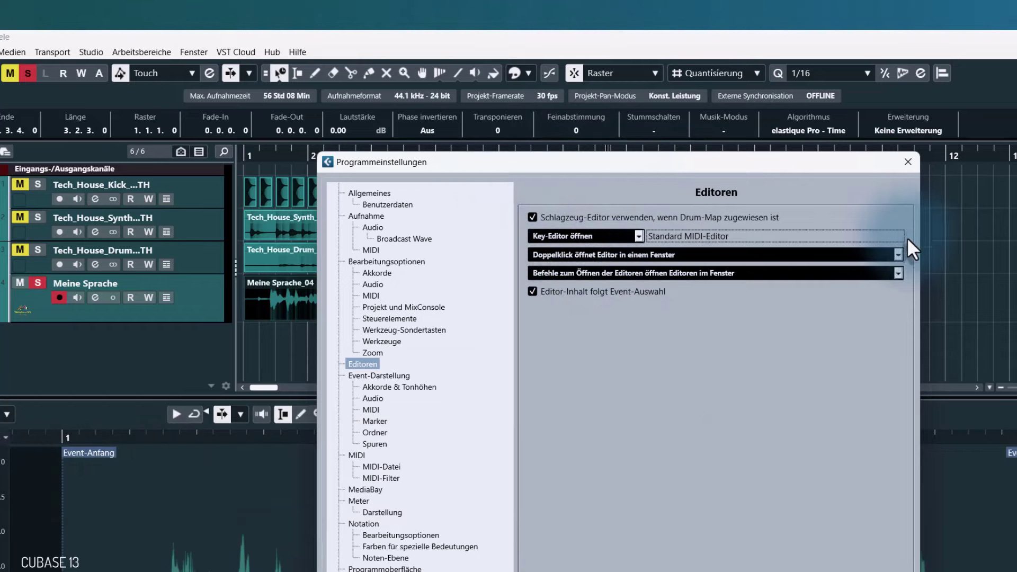
{"action": "left_click", "coordinate": [898, 255]}
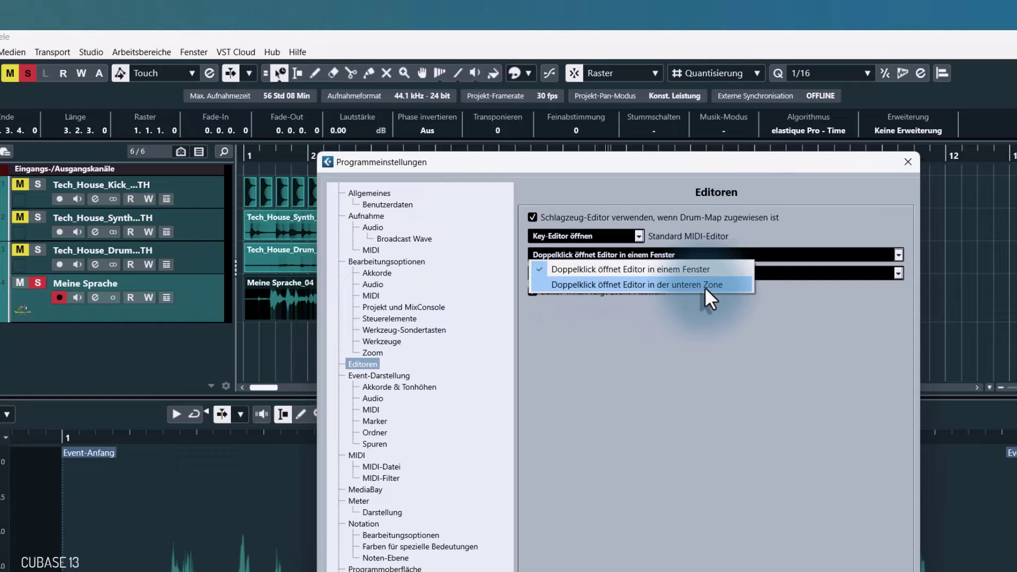
{"action": "left_click", "coordinate": [814, 228]}
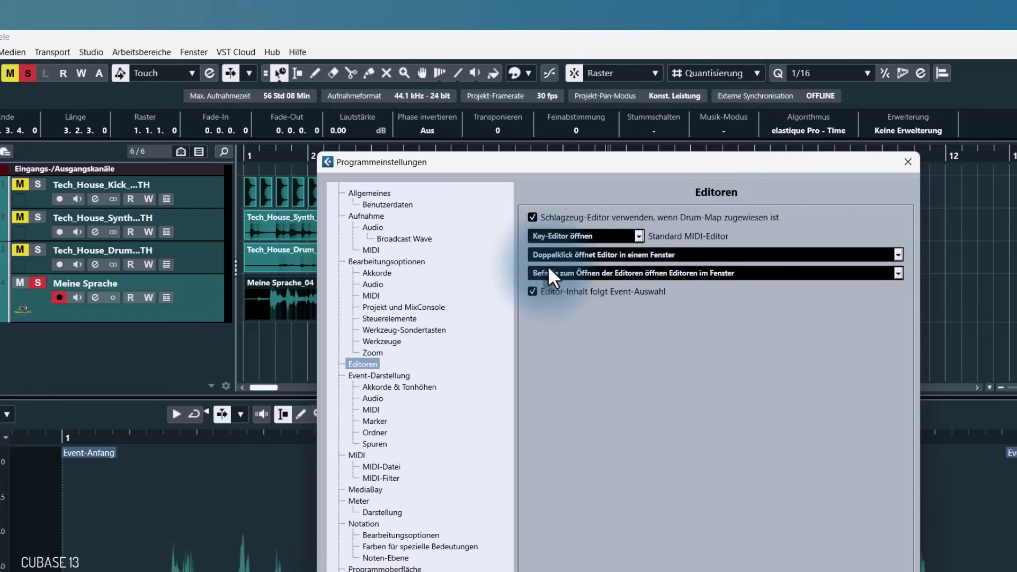
{"action": "left_click", "coordinate": [899, 273]}
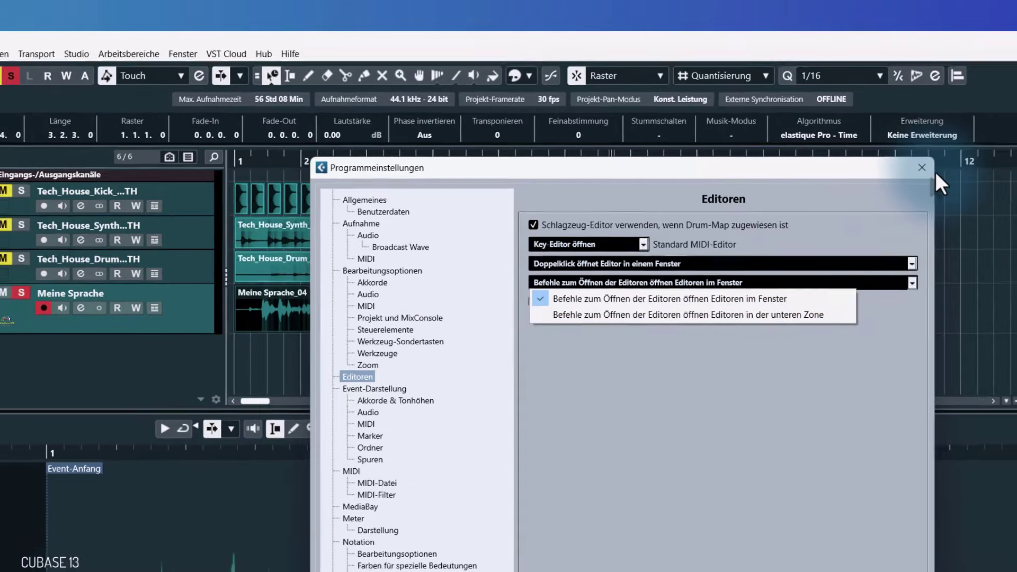
{"action": "left_click", "coordinate": [946, 178]}
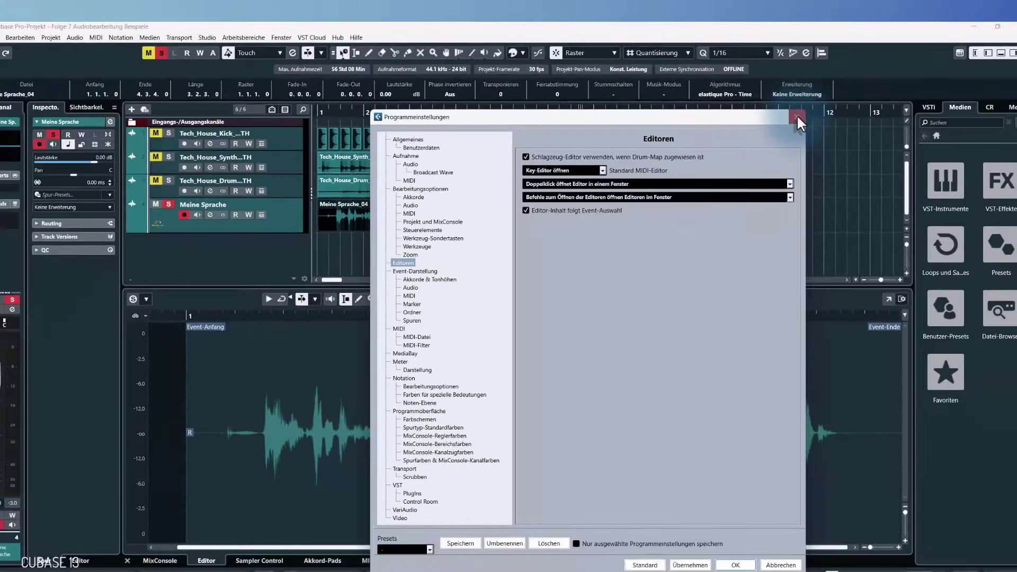
{"action": "left_click", "coordinate": [946, 177]}
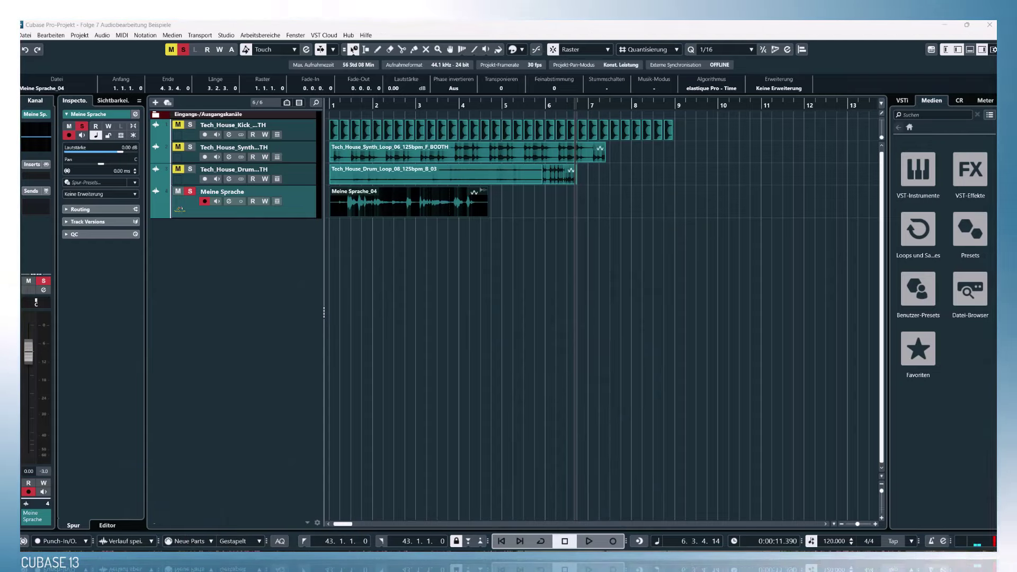
{"action": "left_click_drag", "start_coordinate": [996, 209], "coordinate": [1016, 228]}
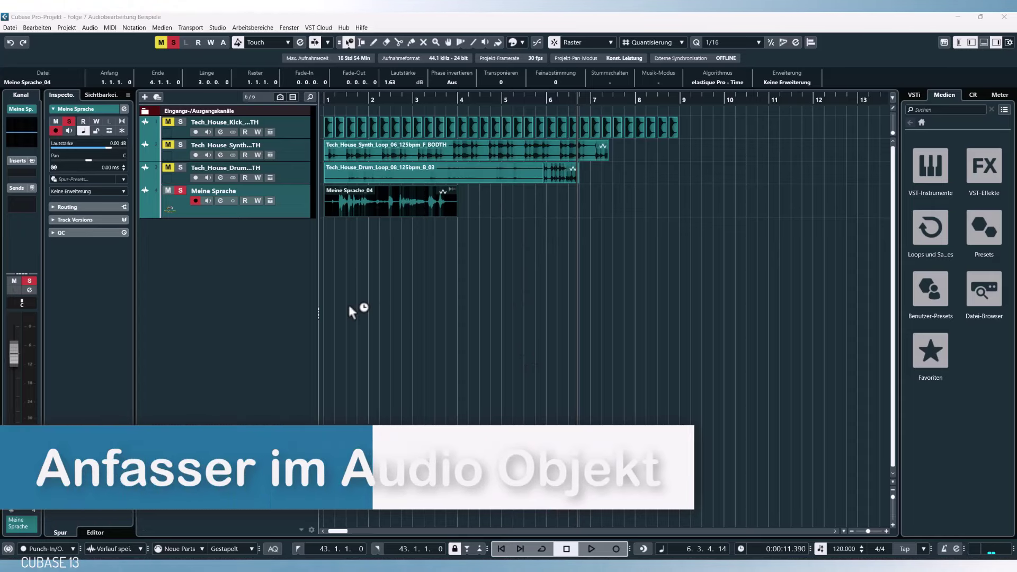
- Try a fade-out of about 0.0.3.112 and a fade-in on the voice clip, and reset both fades to zero
{"action": "mouse_move", "coordinate": [415, 200]}
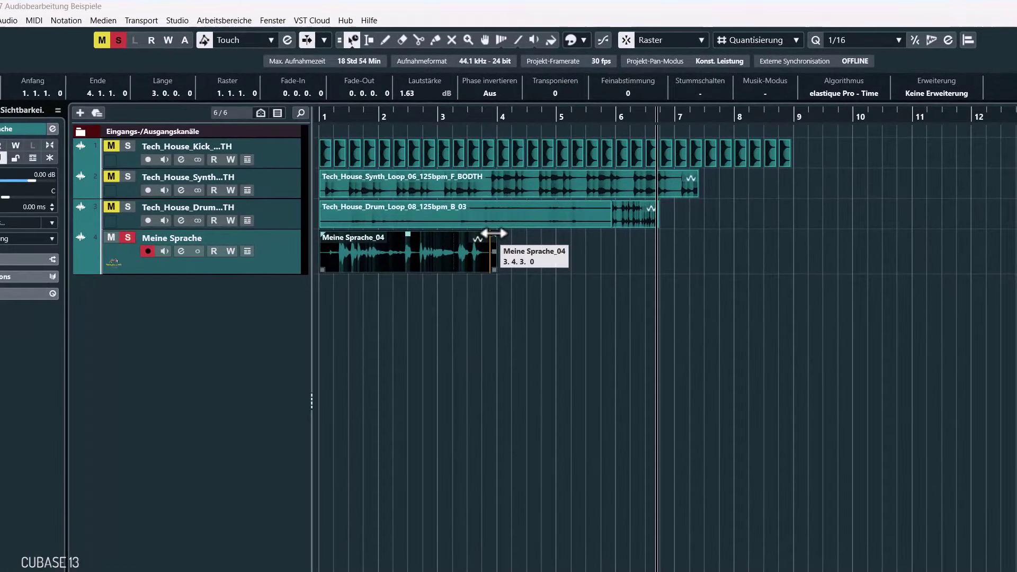
{"action": "left_click_drag", "start_coordinate": [494, 233], "coordinate": [490, 235]}
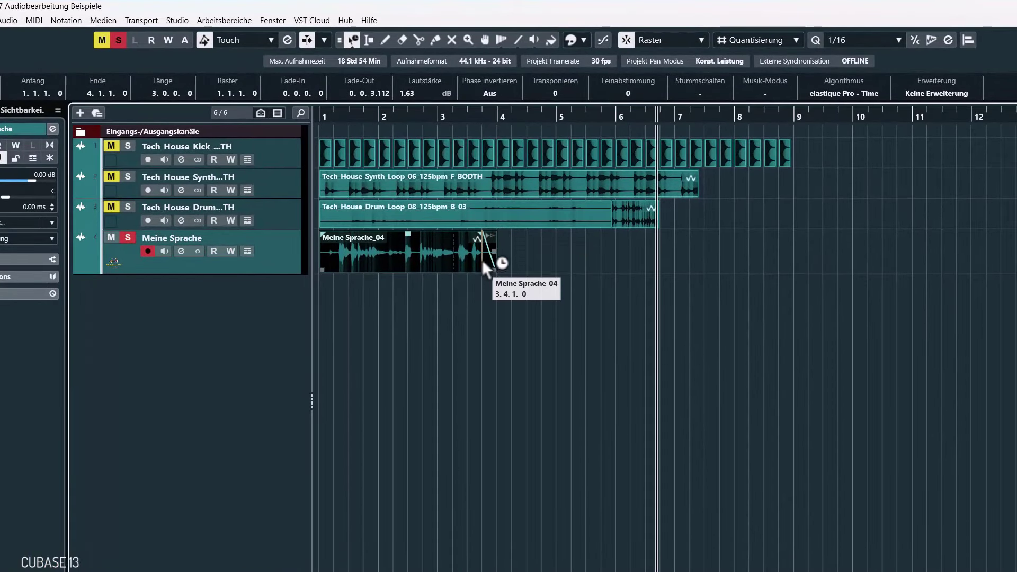
{"action": "left_click_drag", "start_coordinate": [480, 235], "coordinate": [498, 236]}
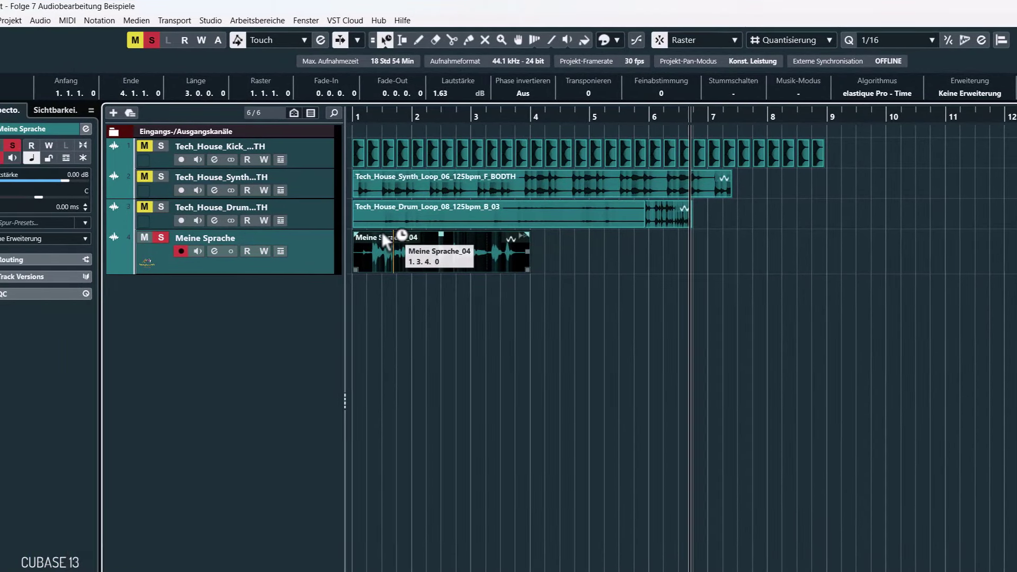
{"action": "left_click_drag", "start_coordinate": [355, 234], "coordinate": [429, 236]}
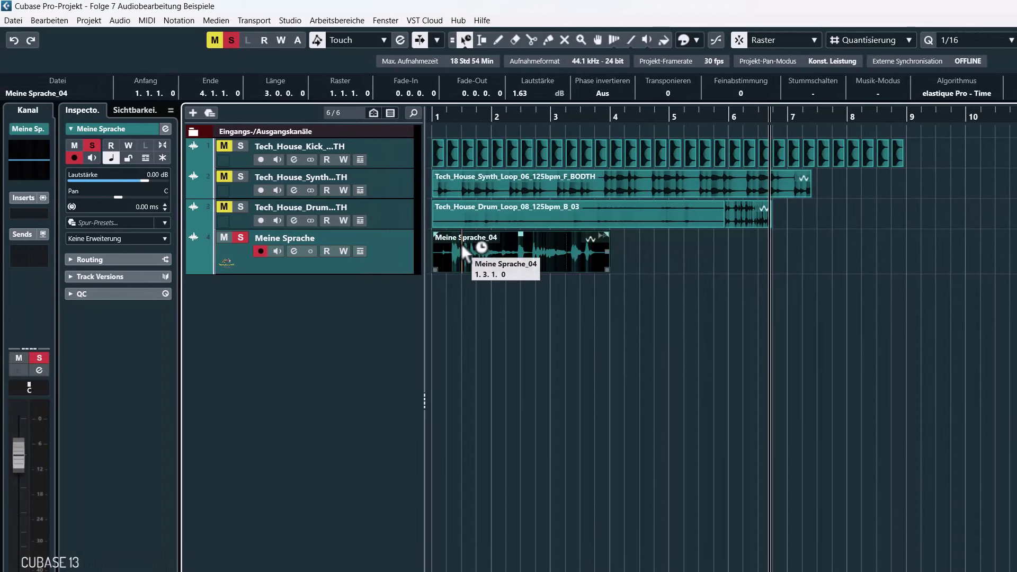
- Try time-stretching the voice clip by moving its start to 1.2.1.0, and return the start to 1.1.1.0
{"action": "left_click", "coordinate": [438, 270]}
{"action": "left_click_drag", "start_coordinate": [438, 270], "coordinate": [449, 270]}
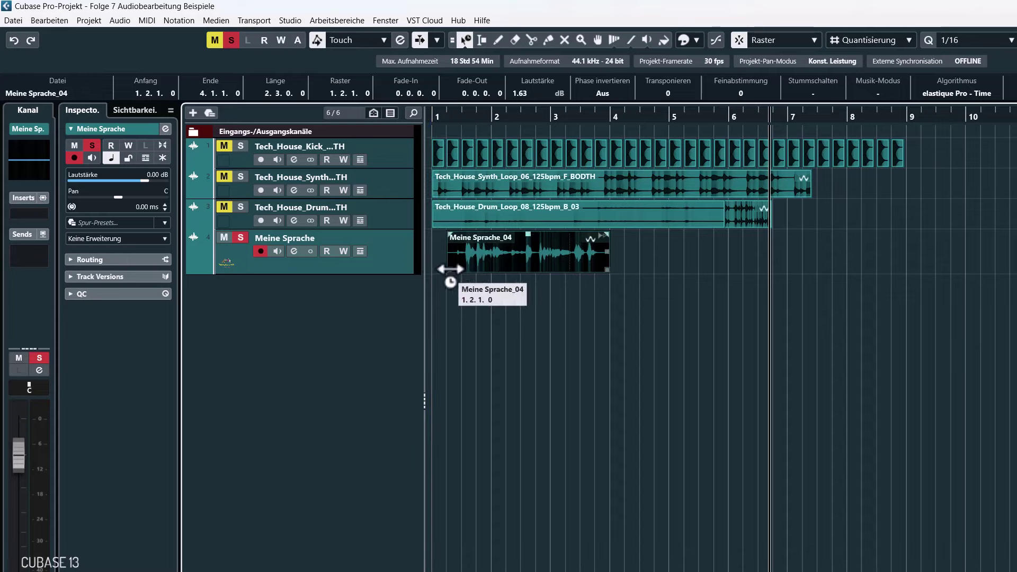
{"action": "left_click_drag", "start_coordinate": [448, 269], "coordinate": [433, 270]}
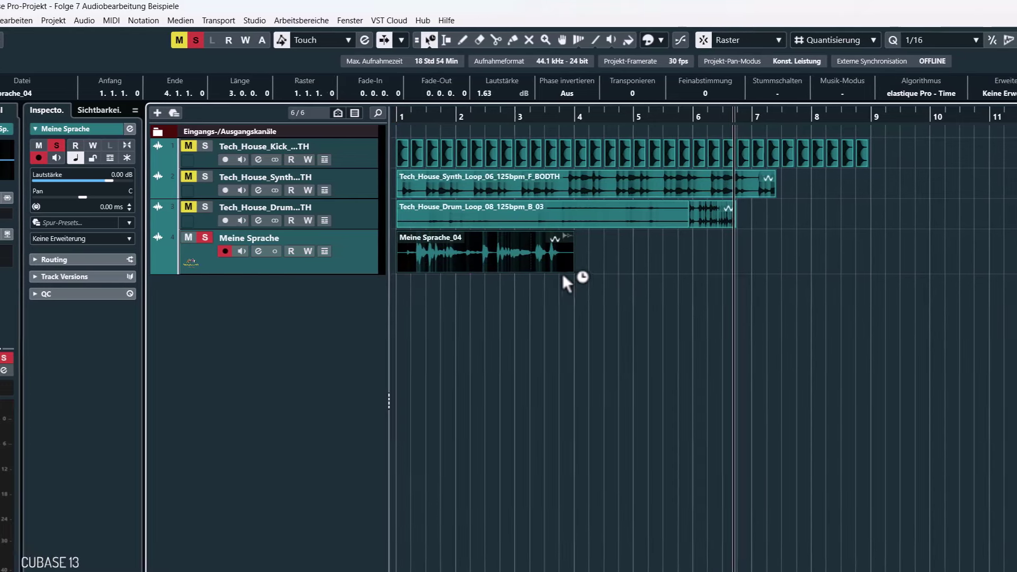
{"action": "left_click_drag", "start_coordinate": [608, 270], "coordinate": [495, 287]}
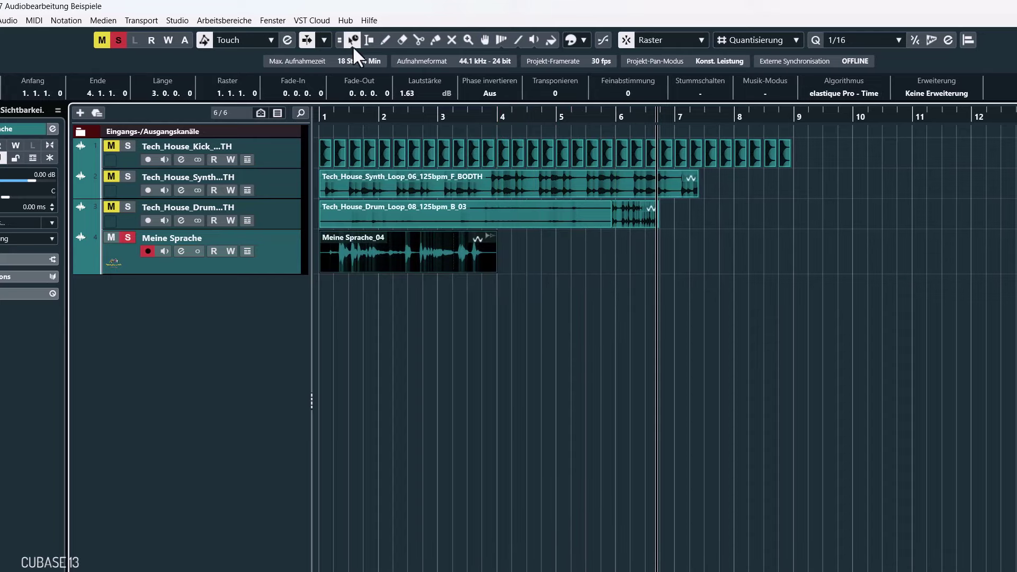
- Switch the object selection tool's sizing mode to Größenänderung: Normal
{"action": "left_click", "coordinate": [353, 41]}
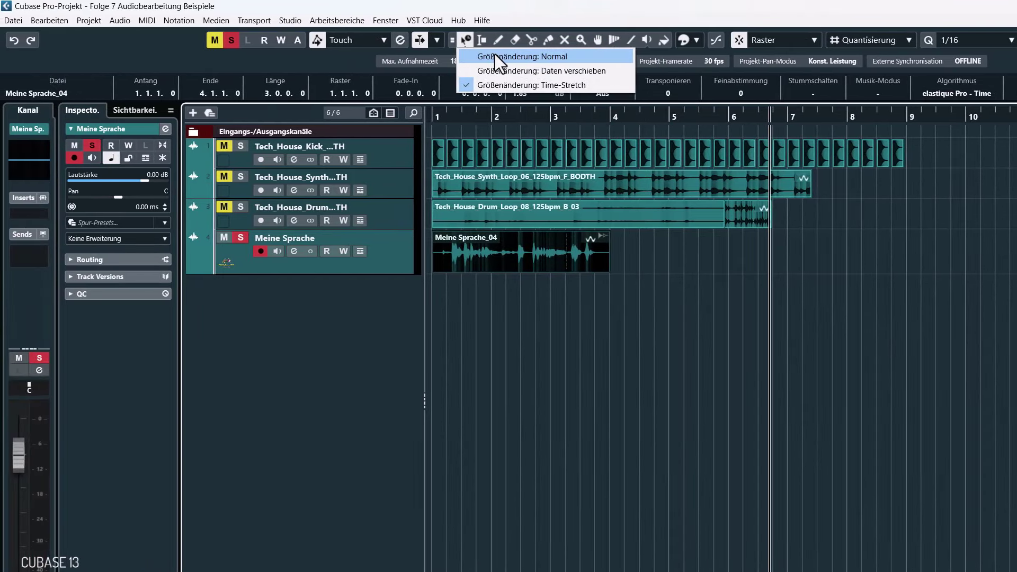
{"action": "left_click", "coordinate": [494, 56]}
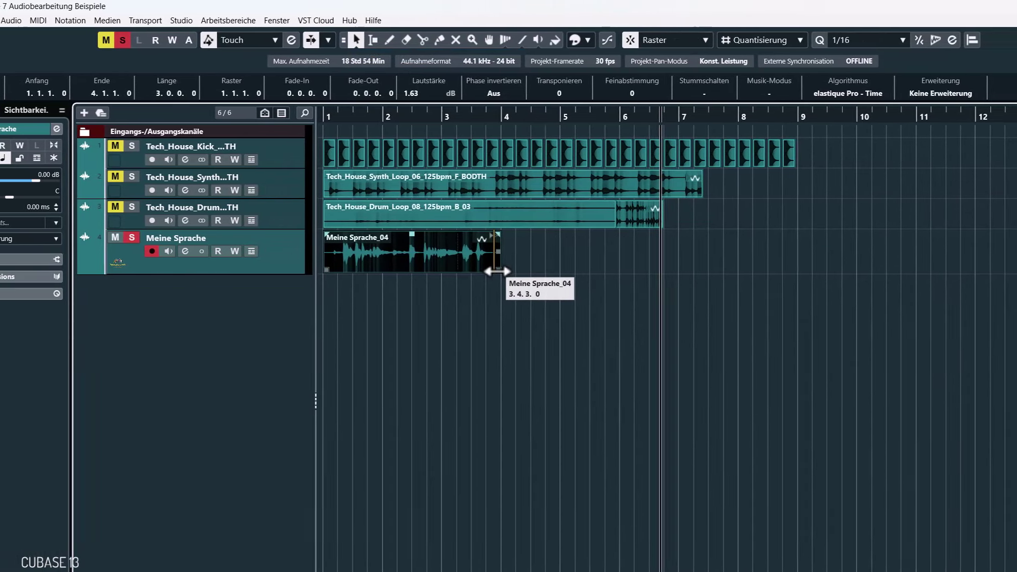
- Shorten the voice clip on the Meine Sprache track by moving its end to 2.2.1.0 in normal sizing mode
{"action": "left_click_drag", "start_coordinate": [495, 271], "coordinate": [498, 271]}
{"action": "left_click_drag", "start_coordinate": [610, 269], "coordinate": [390, 270]}
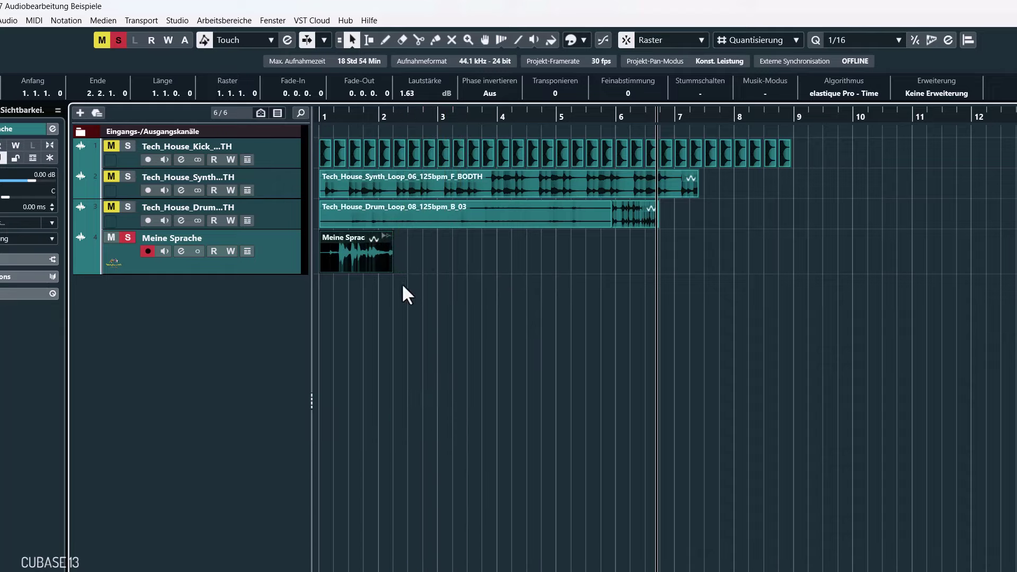
- Switch the object selection tool to time-stretch sizing and stretch the voice clip's end to 5.1.1.0
{"action": "left_click", "coordinate": [353, 40]}
{"action": "left_click", "coordinate": [477, 83]}
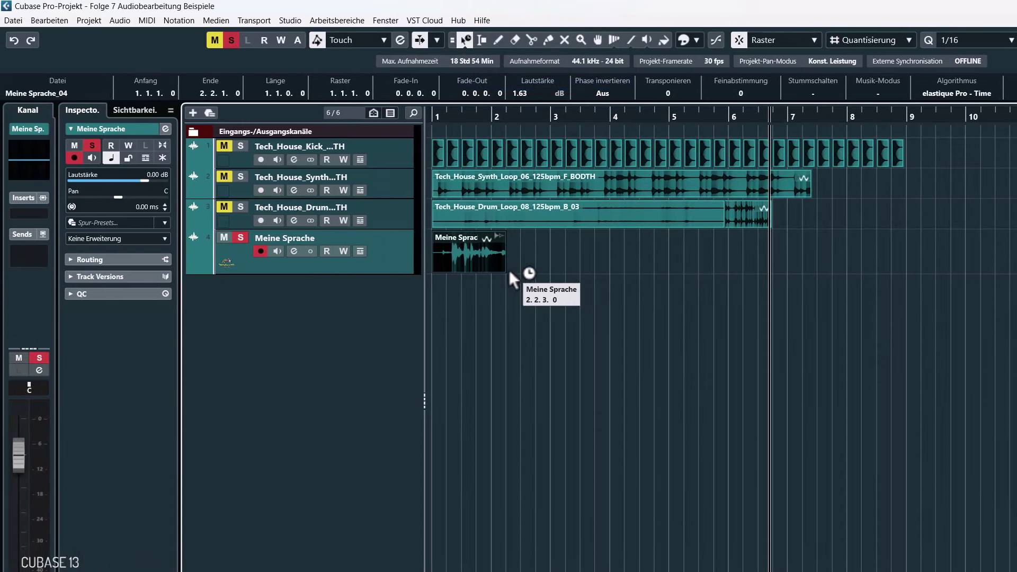
{"action": "left_click_drag", "start_coordinate": [503, 270], "coordinate": [668, 280]}
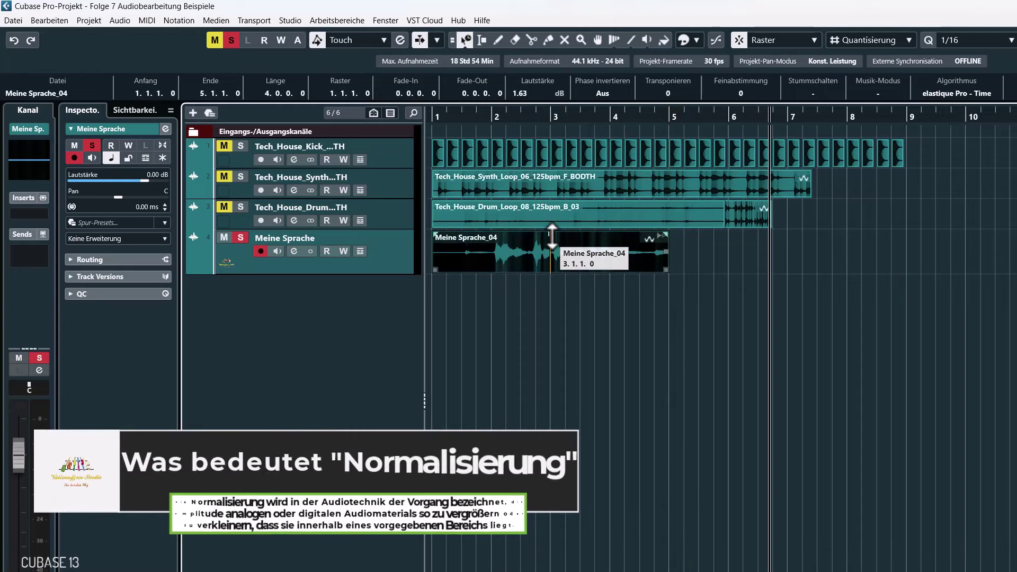
- Adjust the voice clip's volume with its volume handle to about 4.01 dB
{"action": "mouse_move", "coordinate": [552, 236]}
{"action": "left_mouse_down"}
{"action": "mouse_move", "coordinate": [558, 193]}
{"action": "mouse_move", "coordinate": [561, 244]}
{"action": "mouse_move", "coordinate": [554, 223]}
{"action": "left_mouse_up"}
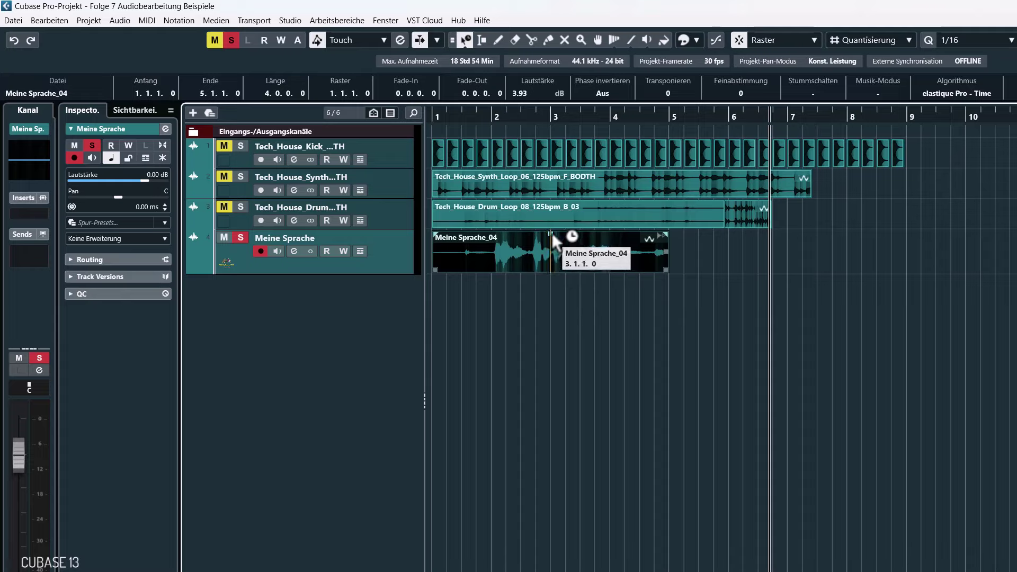
{"action": "mouse_move", "coordinate": [552, 236]}
{"action": "left_mouse_down"}
{"action": "mouse_move", "coordinate": [554, 214]}
{"action": "mouse_move", "coordinate": [557, 245]}
{"action": "left_mouse_up"}
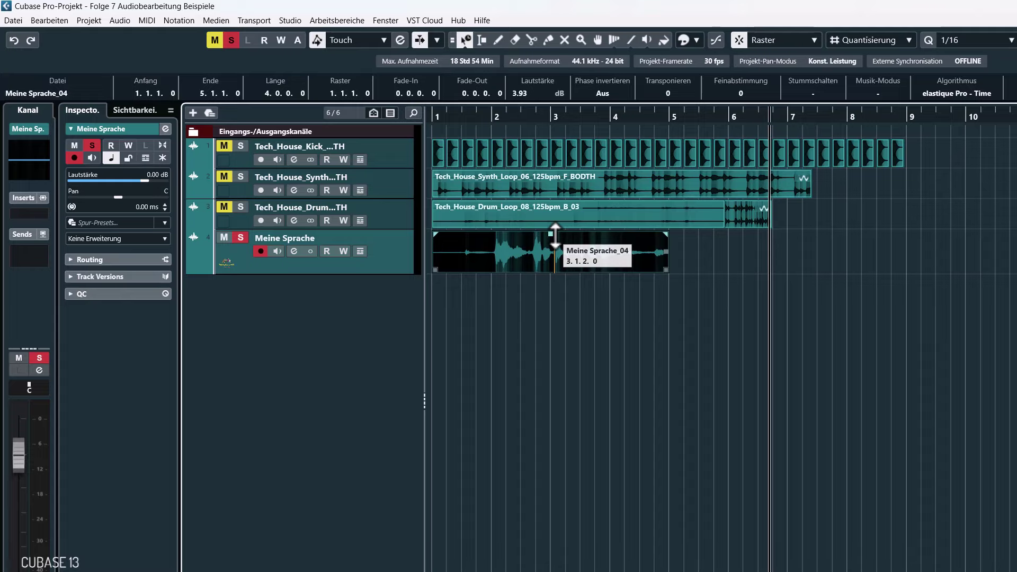
{"action": "mouse_move", "coordinate": [553, 234]}
{"action": "left_mouse_down"}
{"action": "mouse_move", "coordinate": [554, 212]}
{"action": "mouse_move", "coordinate": [555, 246]}
{"action": "left_mouse_up"}
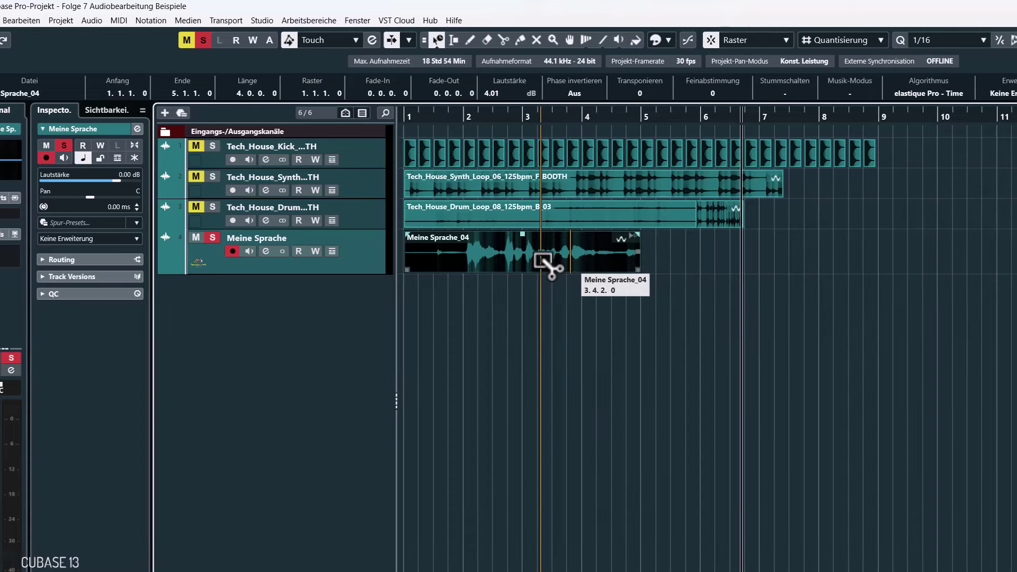
- Split the voice clip into several slices, including cuts at 3.2.2.0 and 4.3.1.0
{"action": "left_click", "coordinate": [461, 261]}
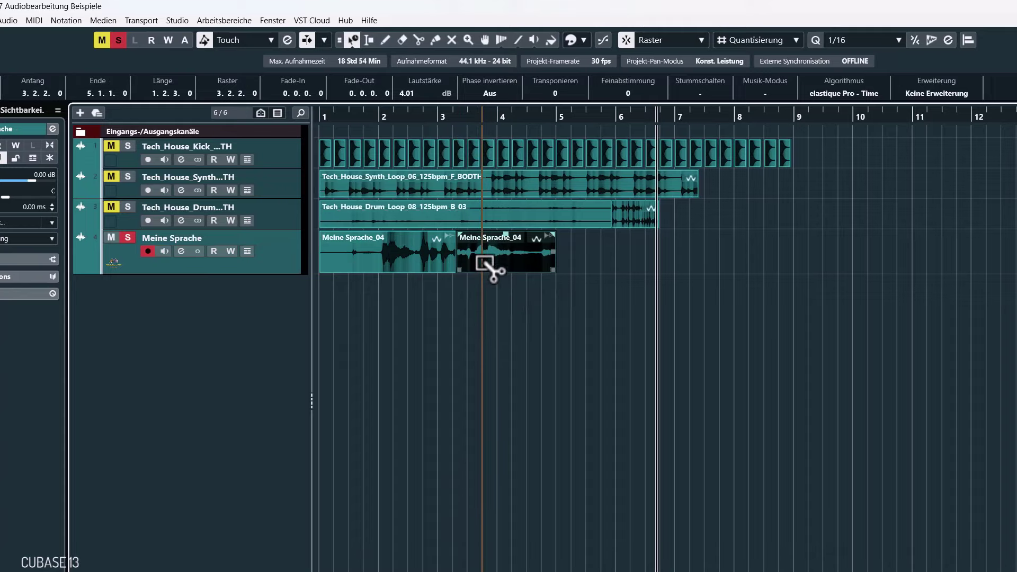
{"action": "left_click", "coordinate": [491, 264], "text": "alt"}
{"action": "left_click", "coordinate": [528, 268], "text": "alt"}
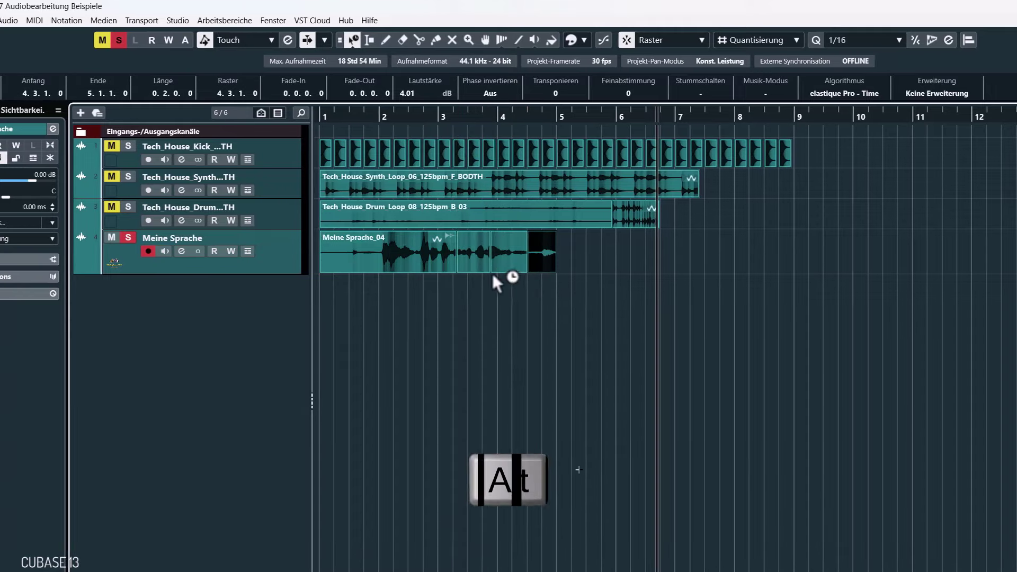
{"action": "left_click", "coordinate": [399, 265], "text": "alt"}
{"action": "left_click", "coordinate": [484, 270], "text": "alt"}
{"action": "left_click", "coordinate": [459, 268], "text": "alt"}
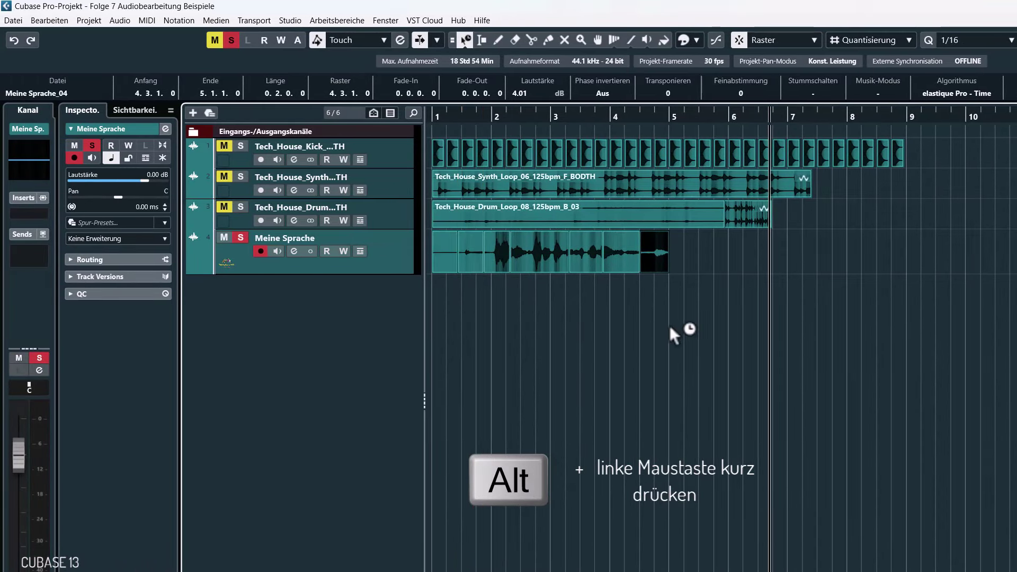
- Spread the voice slices apart, shifting all but the first beyond bar 3 and moving one slice to 7.2.1.0
{"action": "left_click_drag", "start_coordinate": [566, 257], "coordinate": [360, 259]}
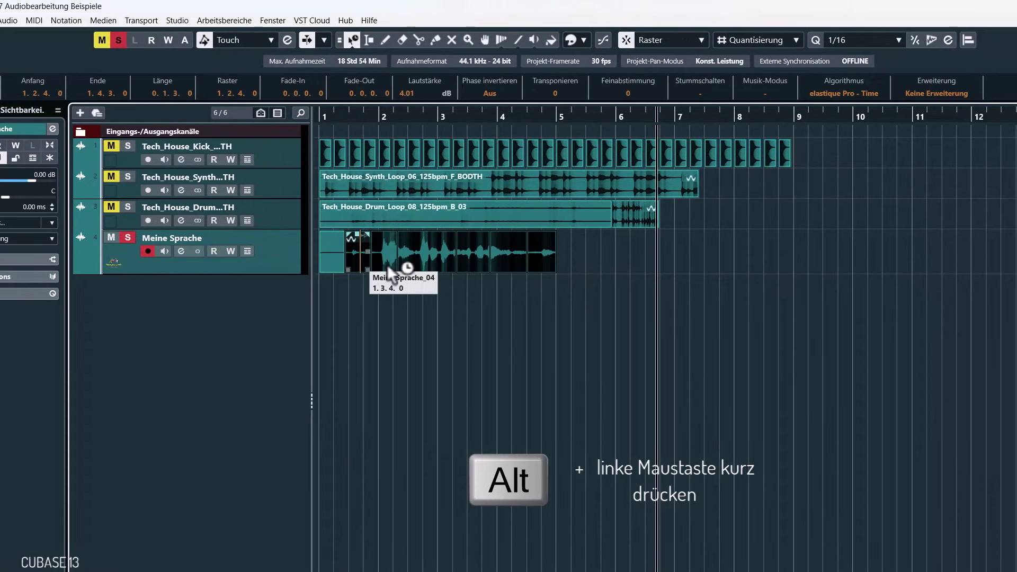
{"action": "left_click_drag", "start_coordinate": [540, 257], "coordinate": [657, 270]}
{"action": "left_click", "coordinate": [571, 250]}
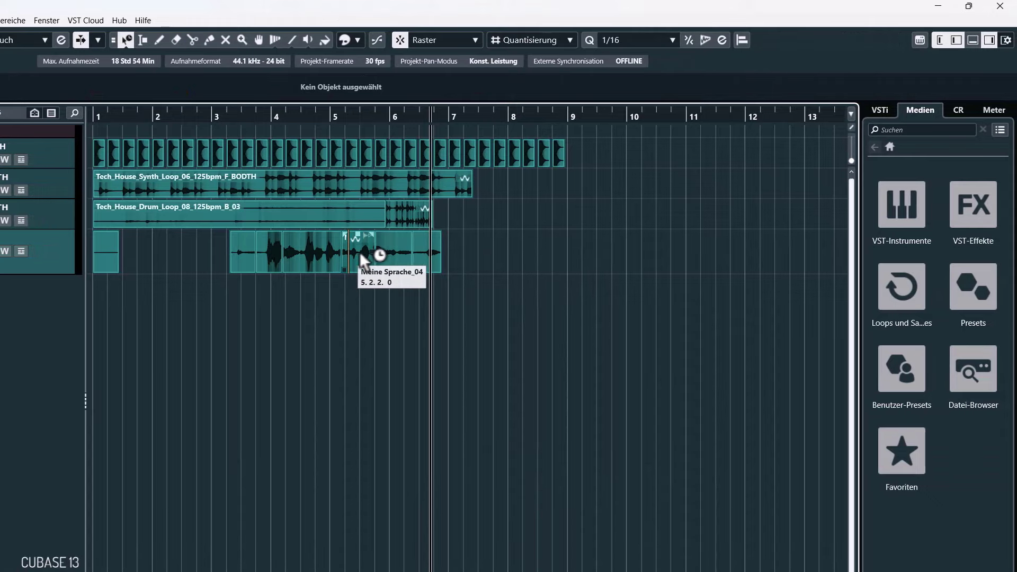
{"action": "left_click_drag", "start_coordinate": [428, 252], "coordinate": [544, 262]}
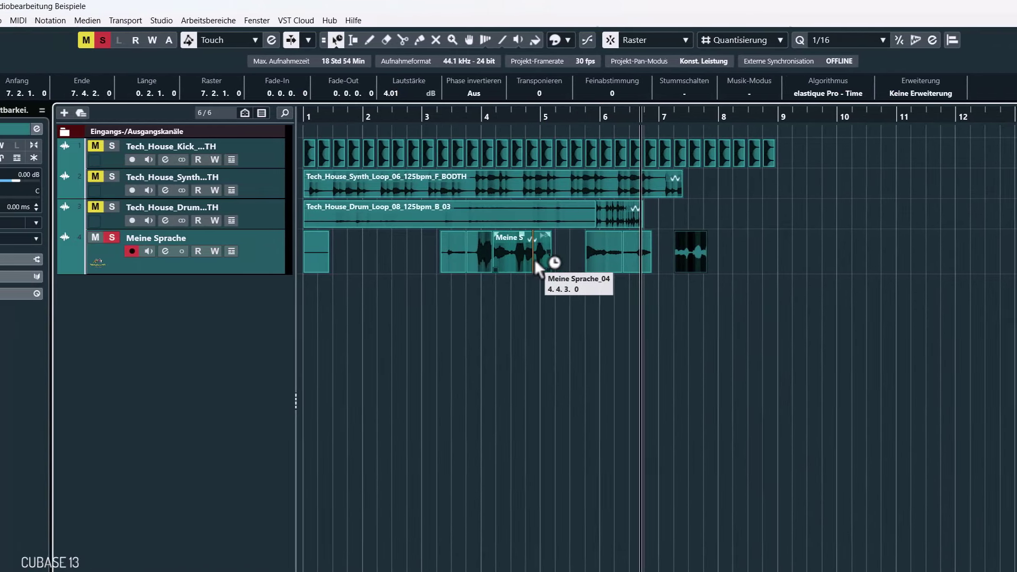
- Rejoin the voice slices in a new order without gaps from bar 1 to 5, ending with slices at 3.2.2.0, 3.4.4.0 and 4.3.1.0
{"action": "left_click_drag", "start_coordinate": [325, 256], "coordinate": [166, 253]}
{"action": "left_click_drag", "start_coordinate": [392, 254], "coordinate": [387, 254]}
{"action": "left_click", "coordinate": [491, 257]}
{"action": "left_click_drag", "start_coordinate": [489, 256], "coordinate": [433, 261]}
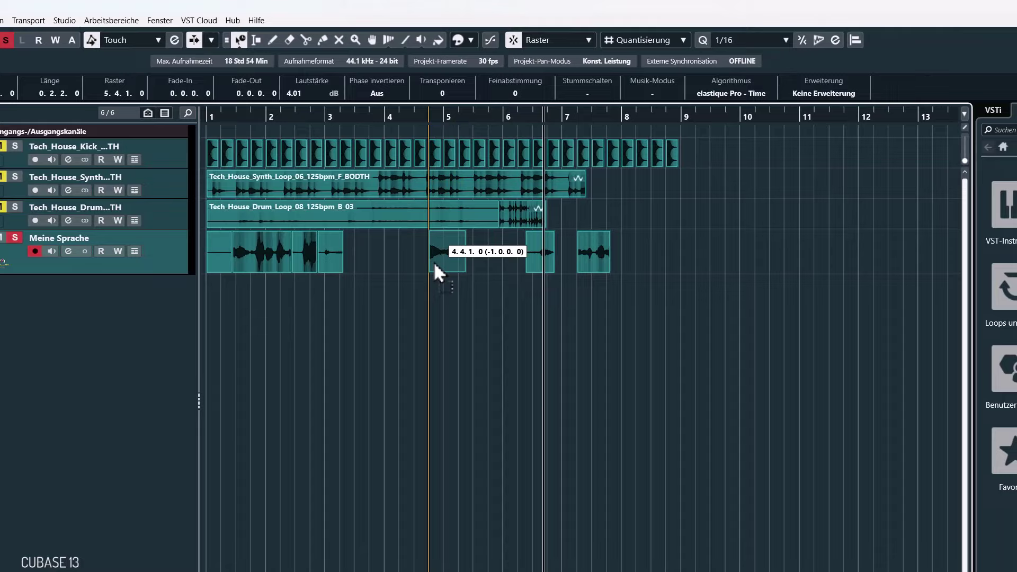
{"action": "left_click_drag", "start_coordinate": [433, 262], "coordinate": [357, 261]}
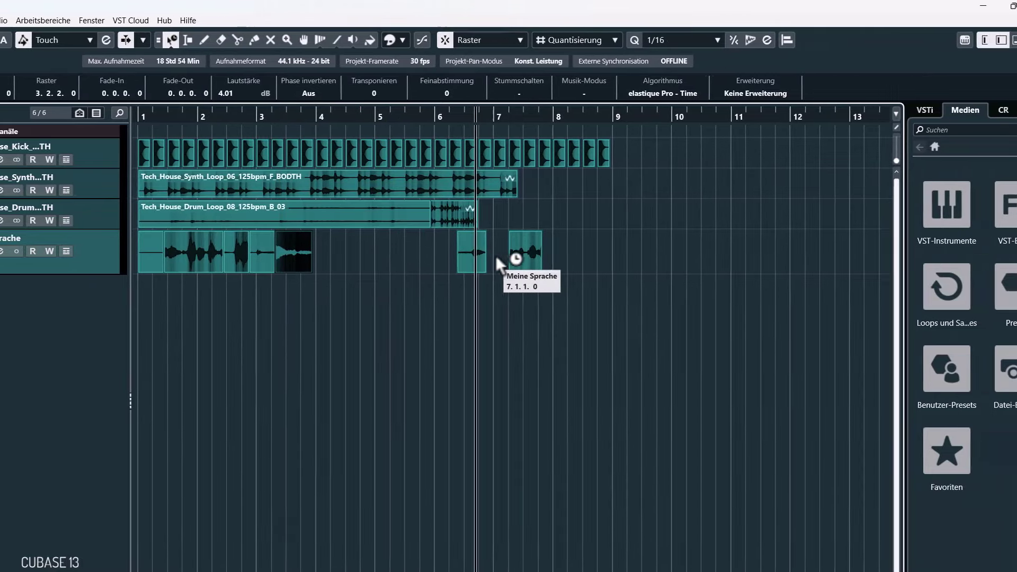
{"action": "left_click_drag", "start_coordinate": [587, 255], "coordinate": [390, 259]}
{"action": "left_click_drag", "start_coordinate": [276, 259], "coordinate": [276, 259]}
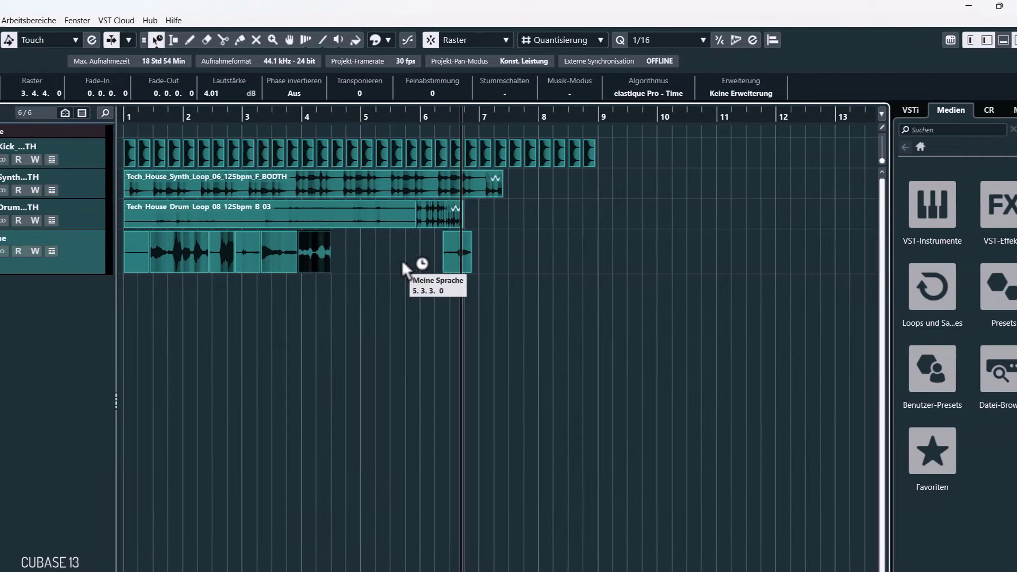
{"action": "mouse_move", "coordinate": [418, 258]}
{"action": "left_mouse_down"}
{"action": "mouse_move", "coordinate": [308, 263]}
{"action": "mouse_move", "coordinate": [420, 263]}
{"action": "left_mouse_up"}
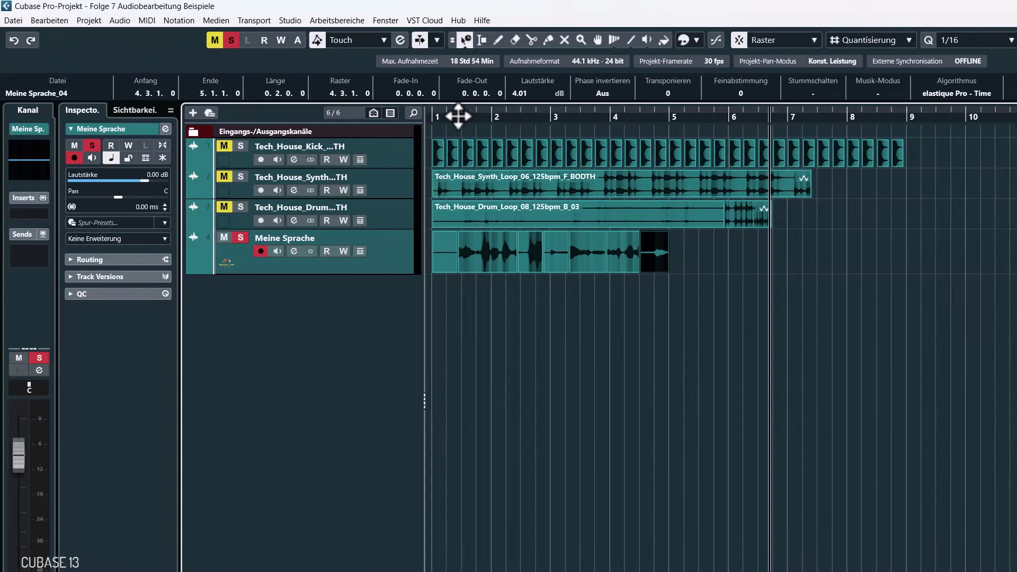
- Play back the rearranged voice slices from near the middle of bar 1
{"action": "left_click", "coordinate": [232, 115]}
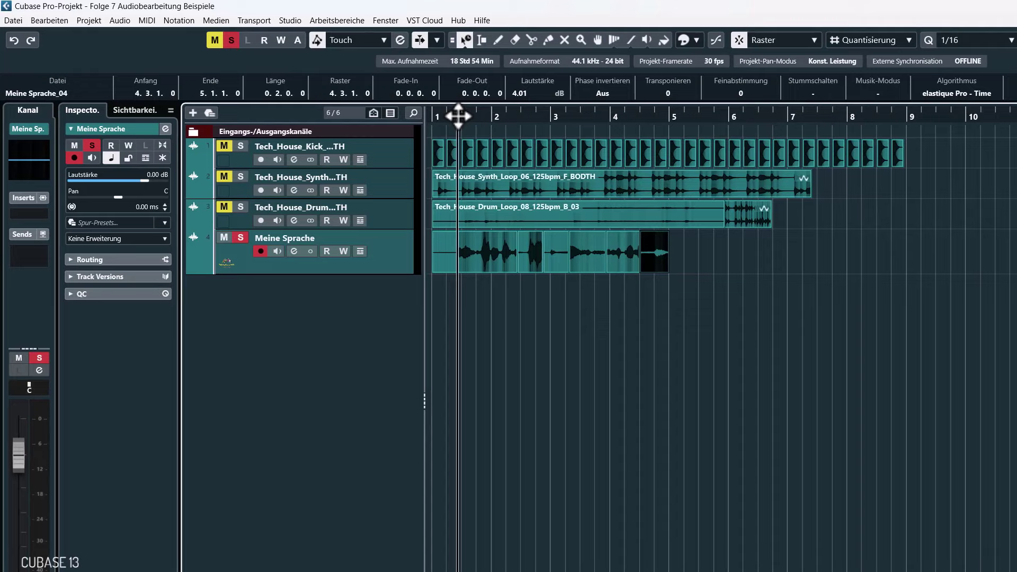
{"action": "key", "text": "space"}
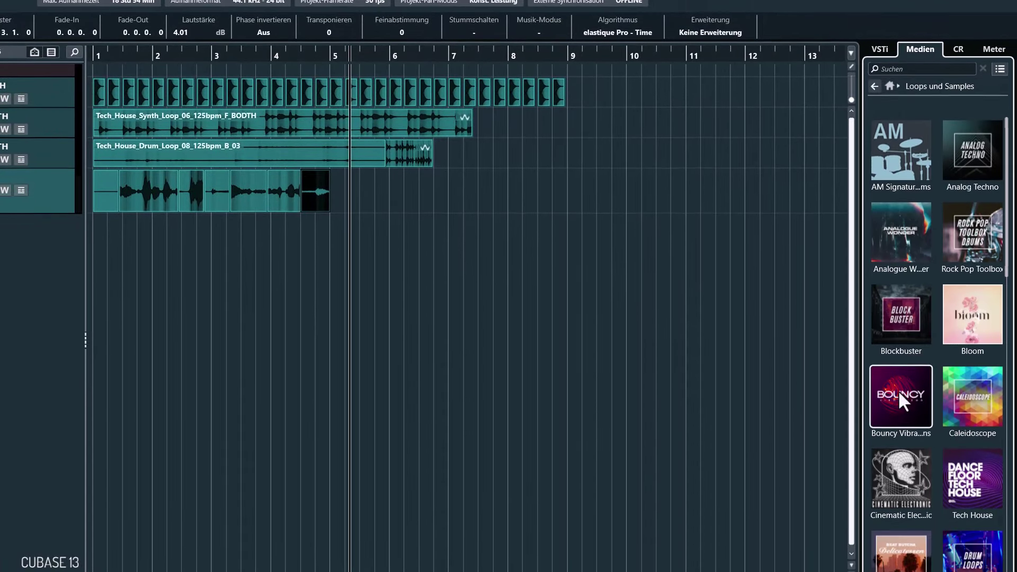
- Add Tech_House_Drum_Loop_11 from the Dancefloor TechHouse loops on a new track at bar 1 and time-stretch its end to bar 9
{"action": "left_click", "coordinate": [961, 543]}
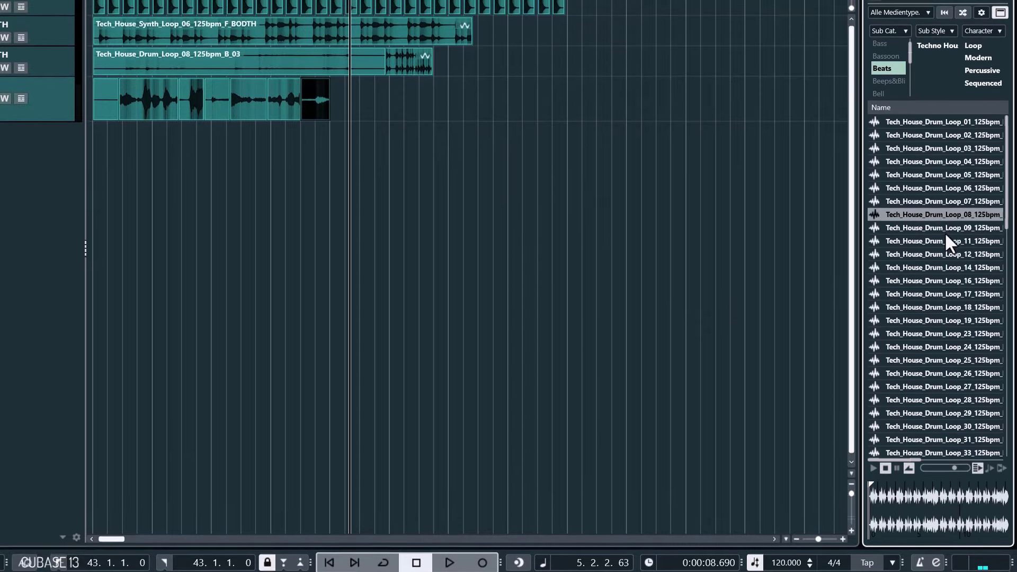
{"action": "left_click", "coordinate": [946, 239]}
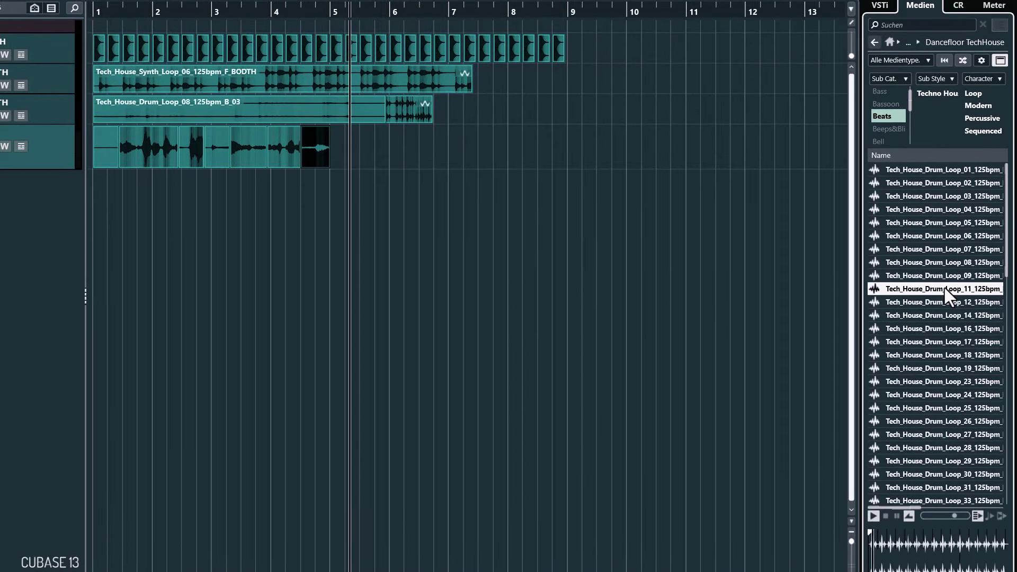
{"action": "left_click_drag", "start_coordinate": [945, 288], "coordinate": [93, 181]}
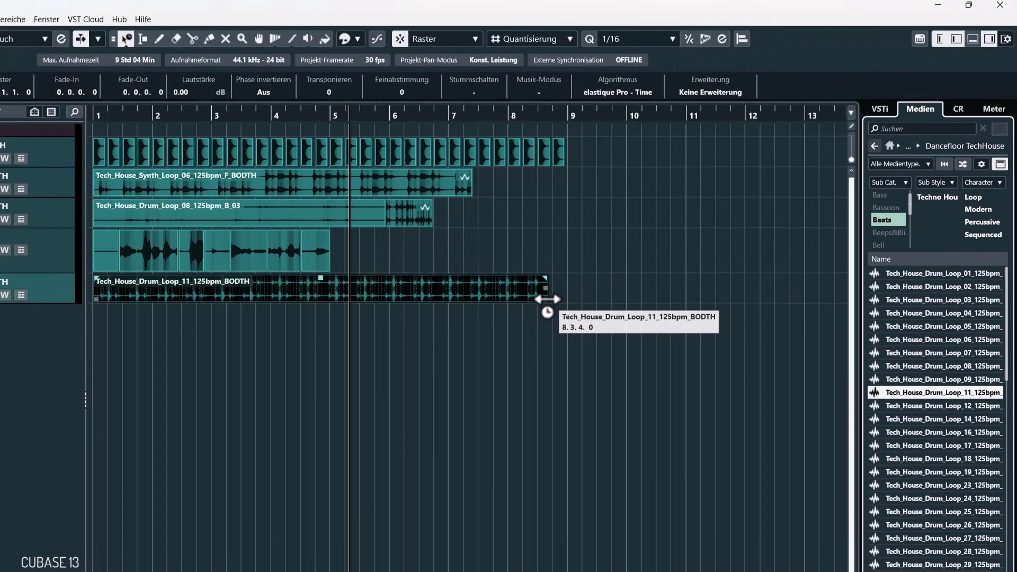
{"action": "left_click_drag", "start_coordinate": [547, 195], "coordinate": [507, 195]}
{"action": "left_click_drag", "start_coordinate": [508, 300], "coordinate": [566, 307]}
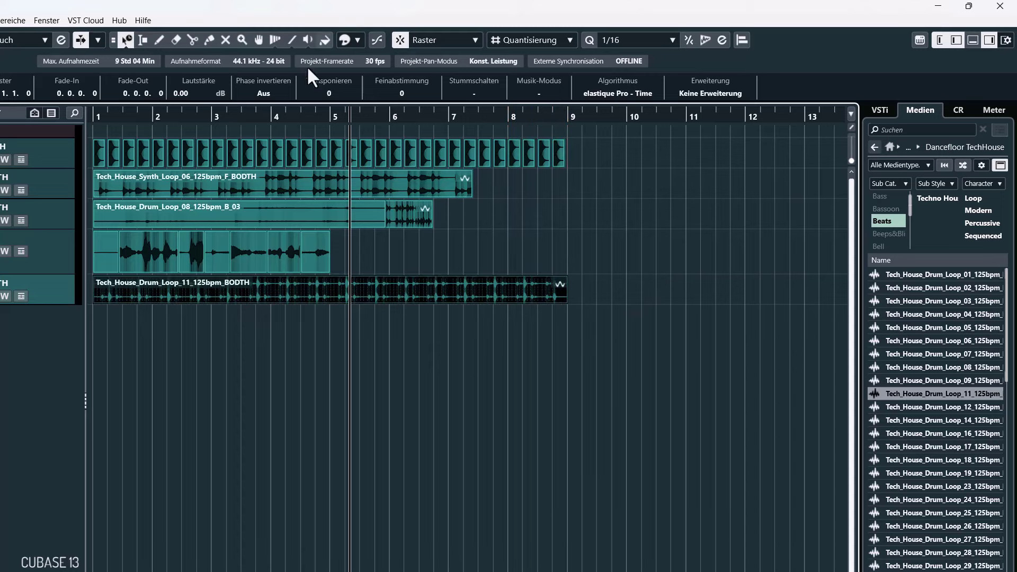
- Split the new drum loop at 5.1.1.0 and delete its second half
{"action": "left_click", "coordinate": [329, 293], "text": "alt"}
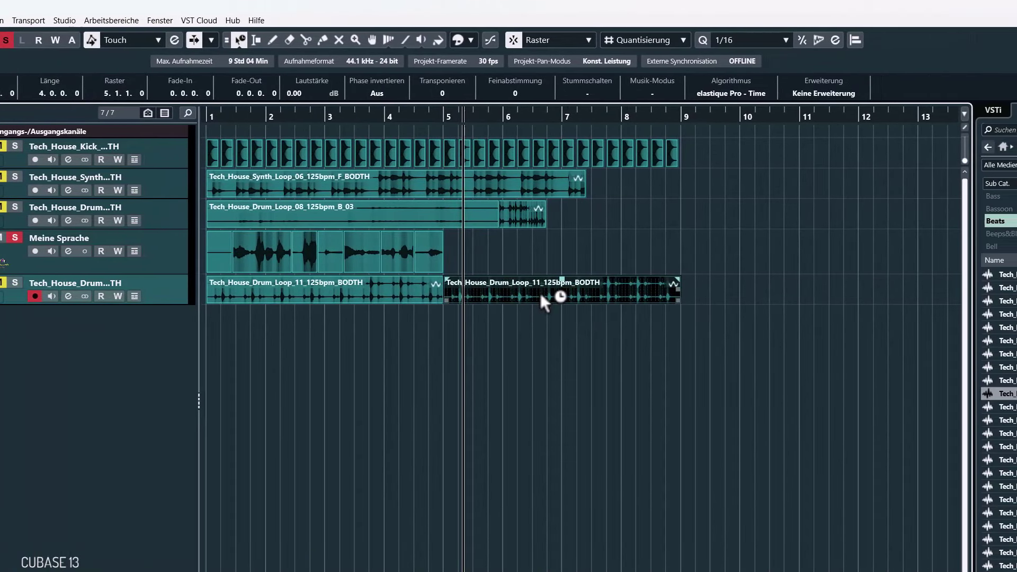
{"action": "key", "text": "Delete"}
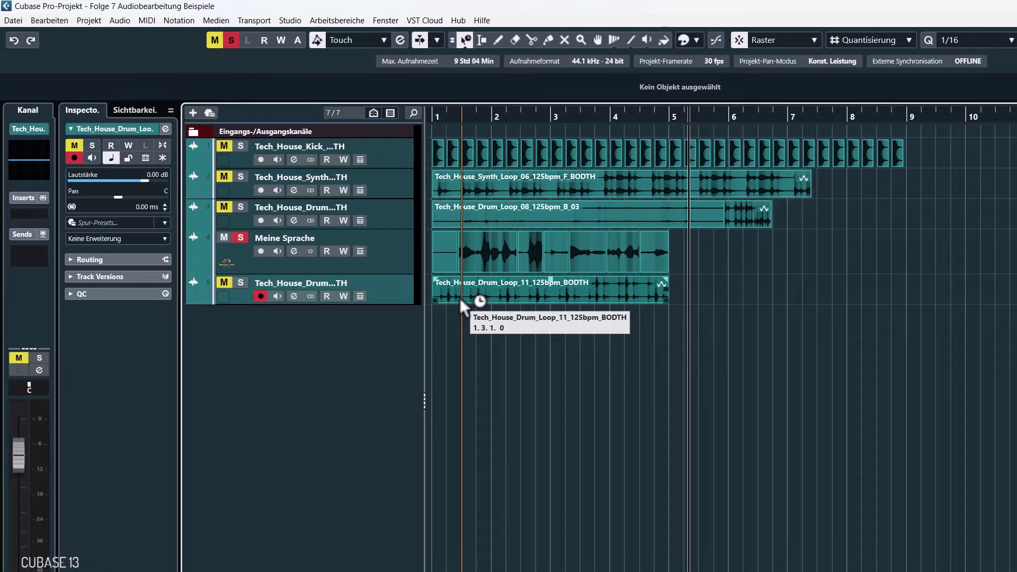
- Cut the Tech_House_Drum_Loop_11 clip into half-bar slices between bars 1 and 5
{"action": "left_click", "coordinate": [236, 297], "text": "alt"}
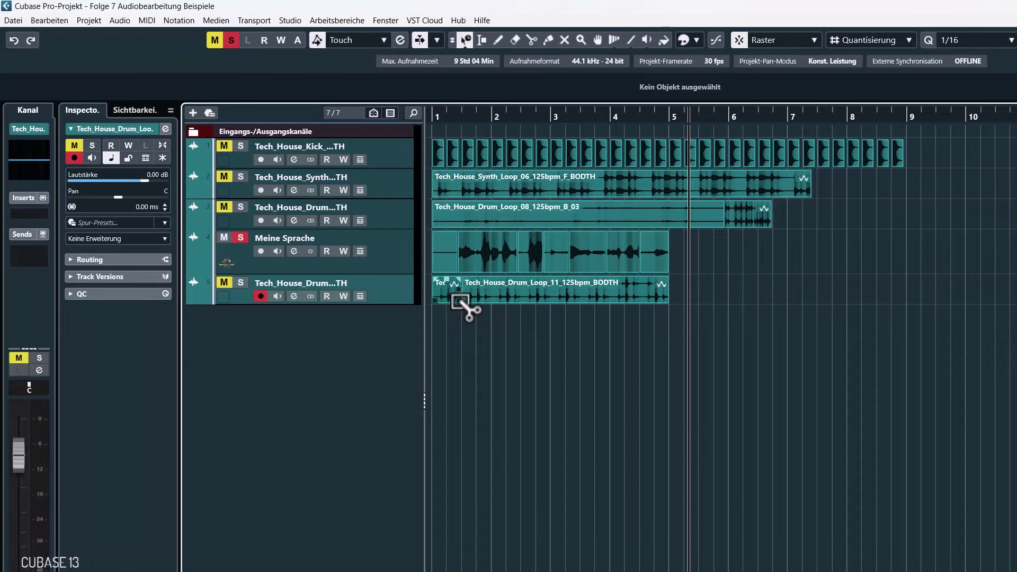
{"action": "left_click", "coordinate": [494, 300], "text": "alt"}
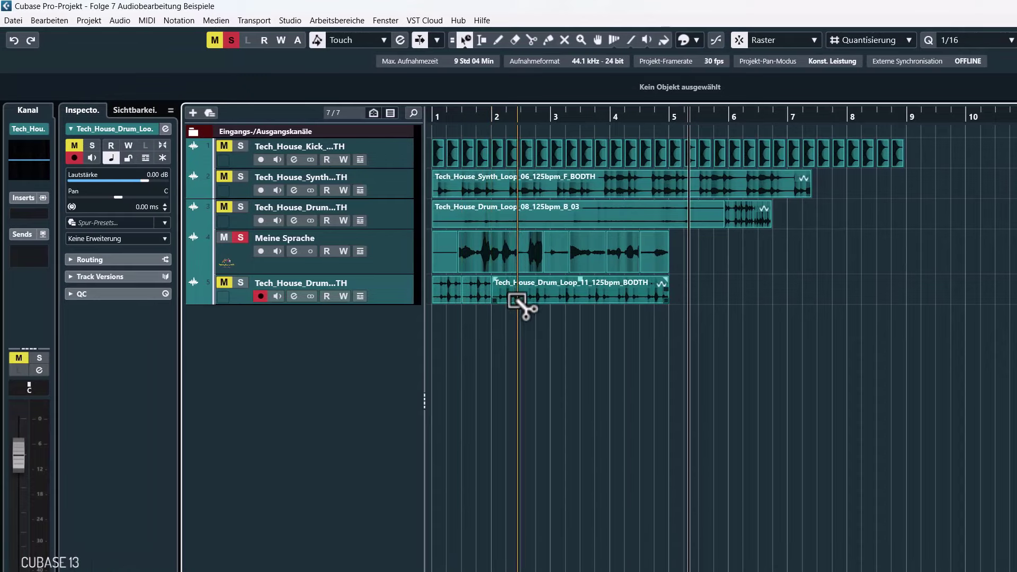
{"action": "left_click", "coordinate": [521, 301], "text": "alt"}
{"action": "left_click", "coordinate": [551, 301], "text": "alt"}
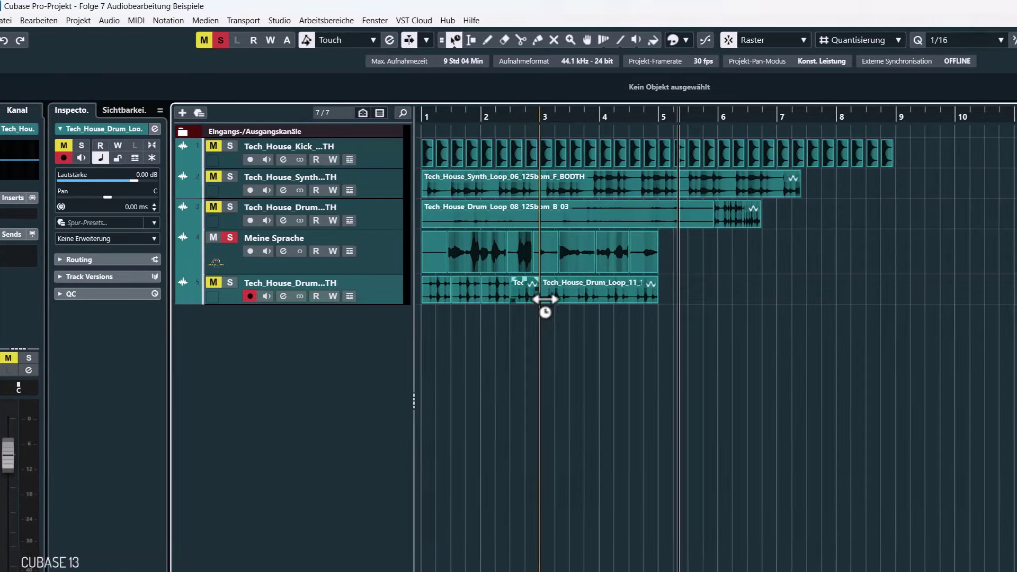
{"action": "left_click", "coordinate": [486, 301], "text": "alt"}
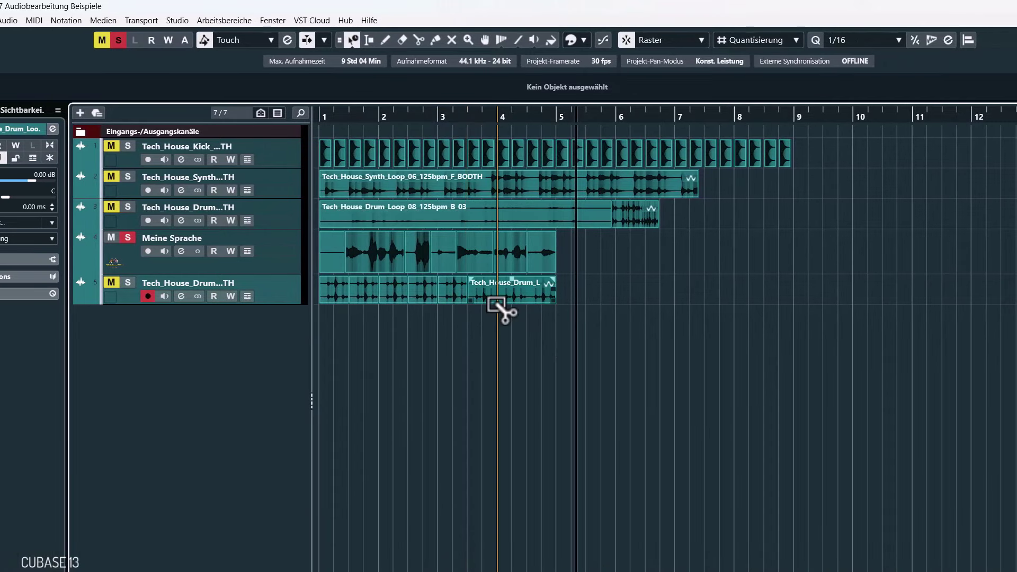
{"action": "left_click", "coordinate": [526, 301], "text": "alt"}
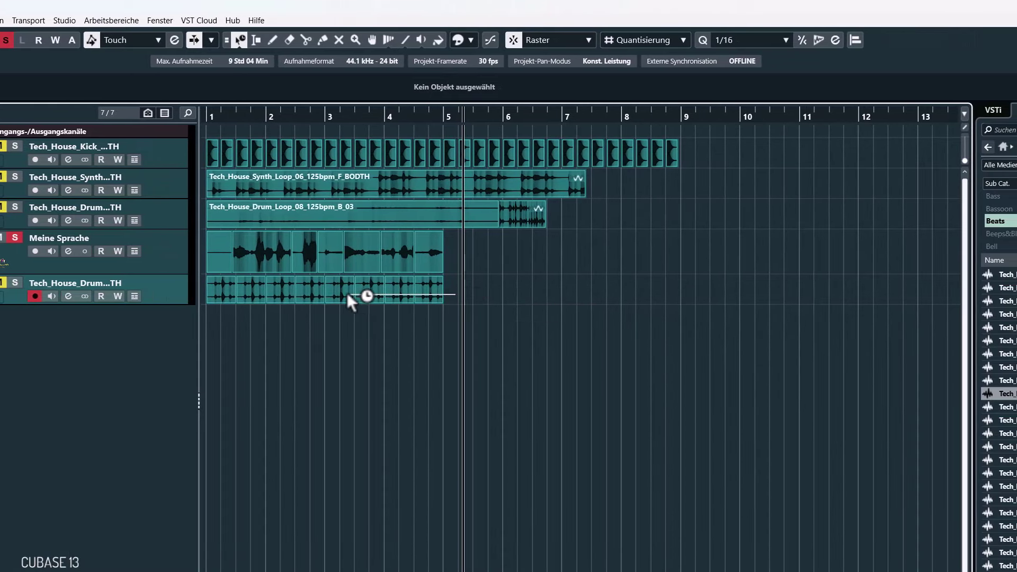
- Move the last four drum slices to a new track at 7.2.4.0 and rearrange the remaining ones, placing one at 2.2.4.0
{"action": "left_click_drag", "start_coordinate": [335, 293], "coordinate": [625, 320]}
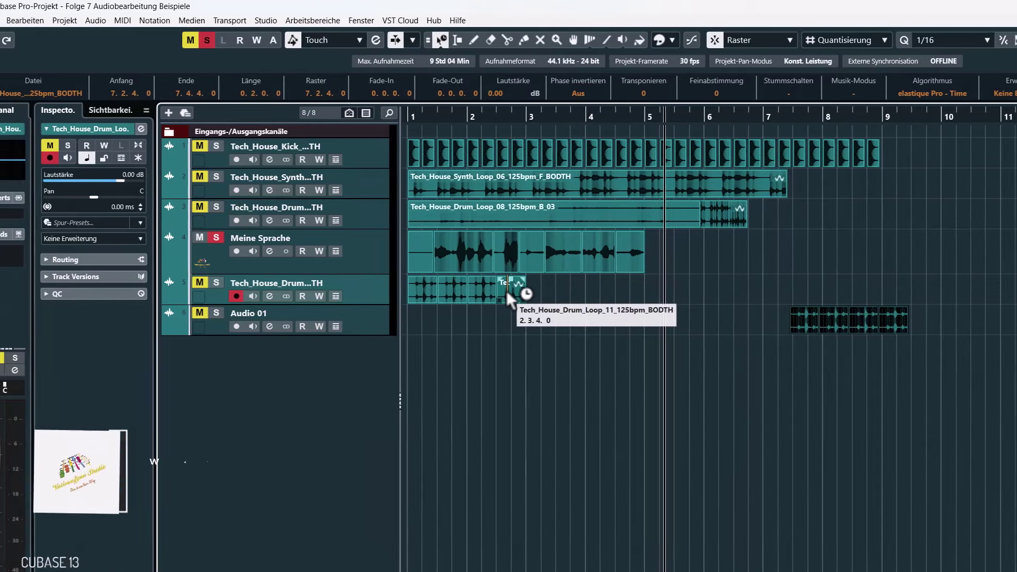
{"action": "left_click_drag", "start_coordinate": [417, 290], "coordinate": [479, 294]}
{"action": "left_click_drag", "start_coordinate": [593, 294], "coordinate": [529, 295]}
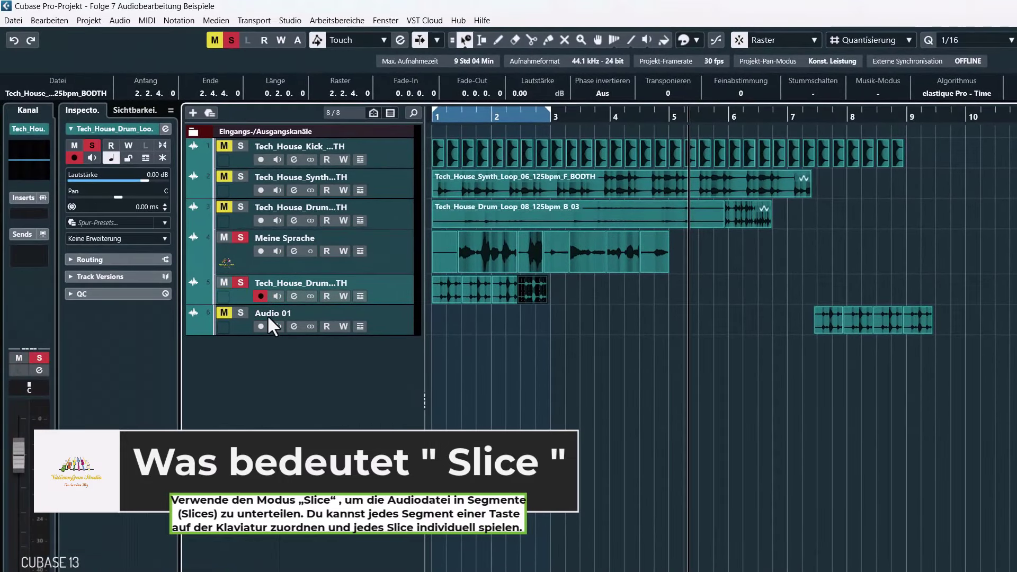
- Turn off solo on the Meine Sprache track and play the rearranged drum slices from the start within the cycle
{"action": "left_click", "coordinate": [239, 236]}
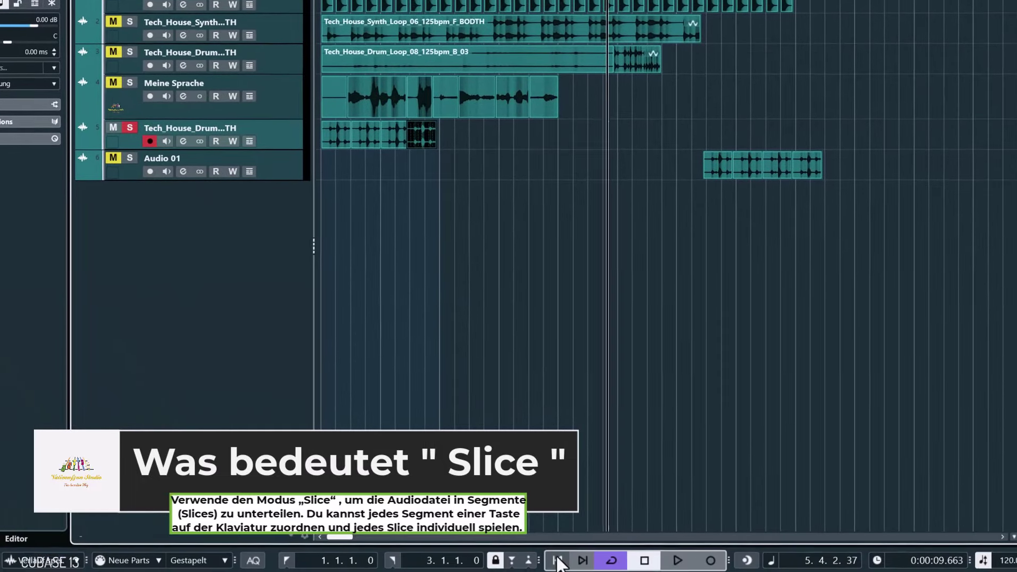
{"action": "left_click", "coordinate": [558, 558]}
{"action": "left_click", "coordinate": [563, 558]}
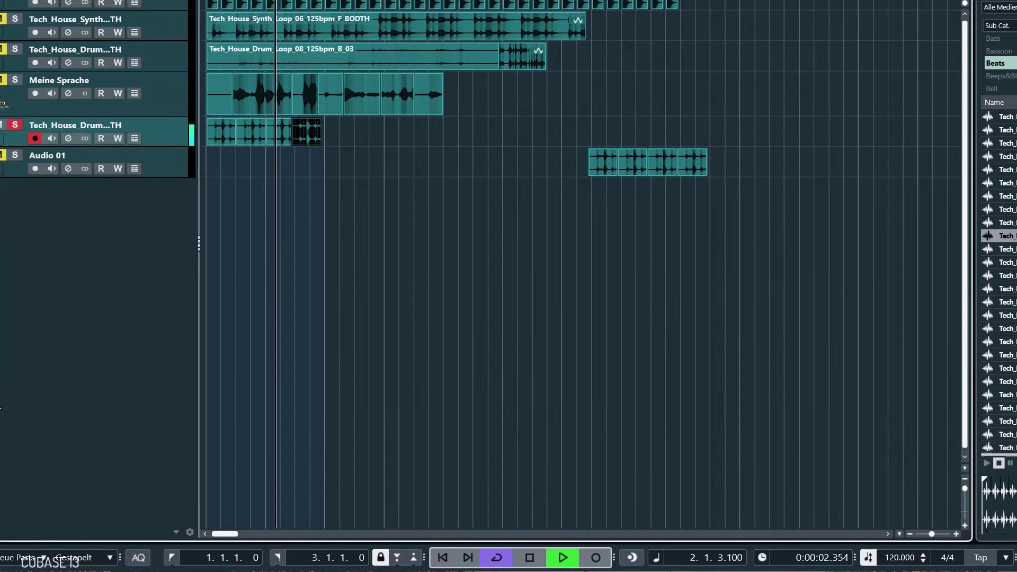
{"action": "key", "text": "space"}
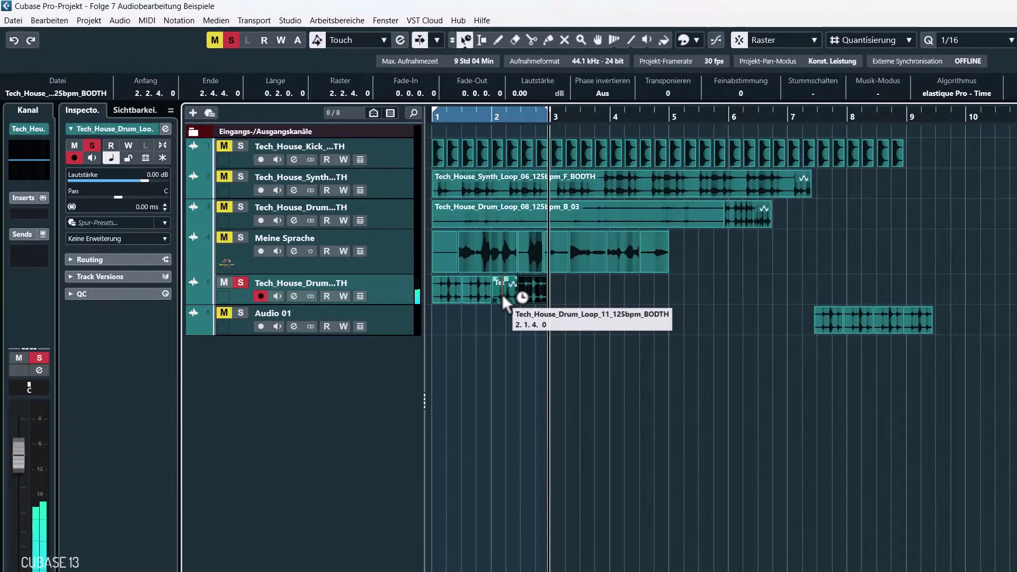
- Reverse the drum slice at 2.1.1.0 with Direct Offline Processing, applying the Umkehren process to a new version
{"action": "left_click", "coordinate": [276, 137]}
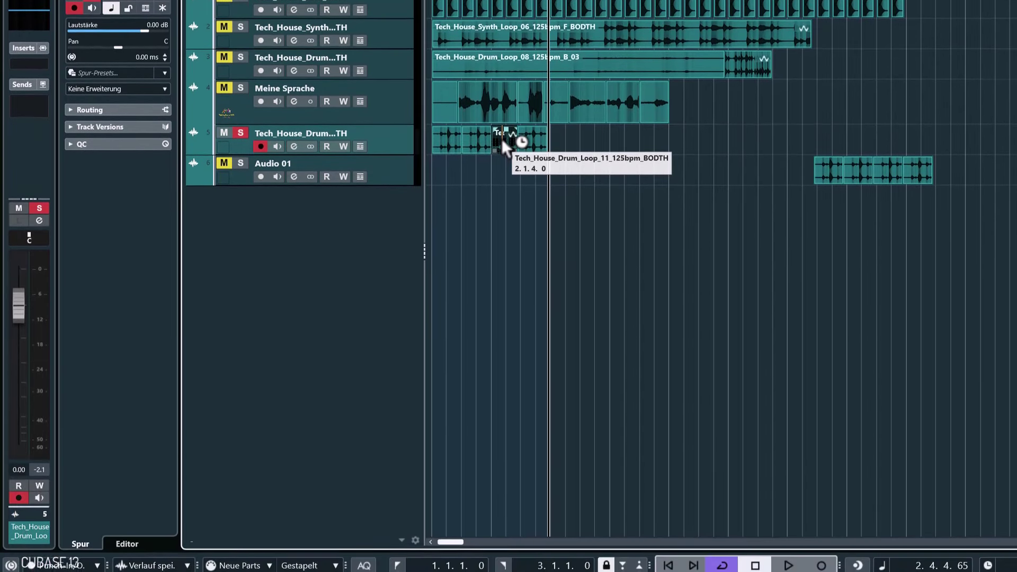
{"action": "key", "text": "F7"}
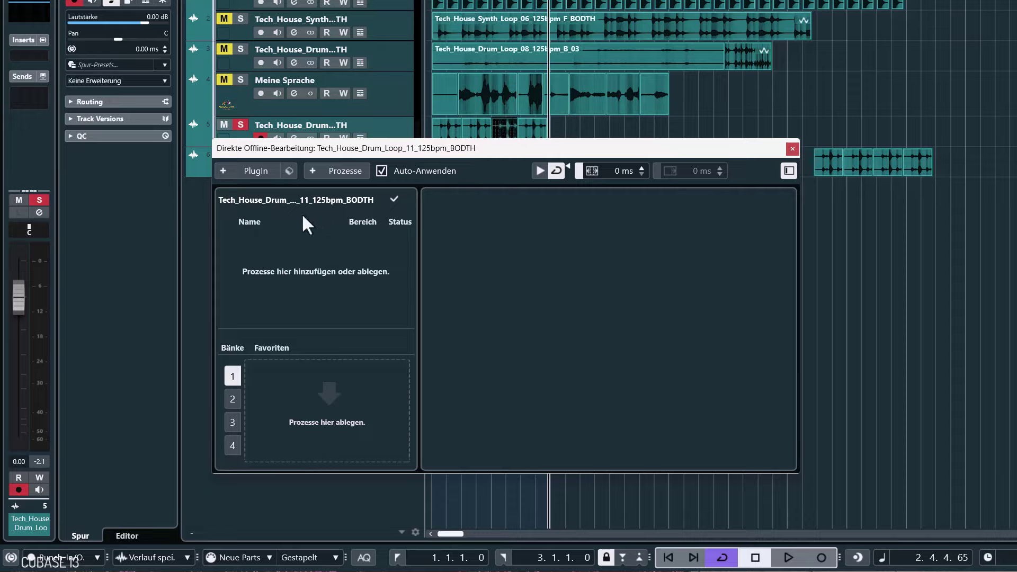
{"action": "left_click", "coordinate": [310, 172]}
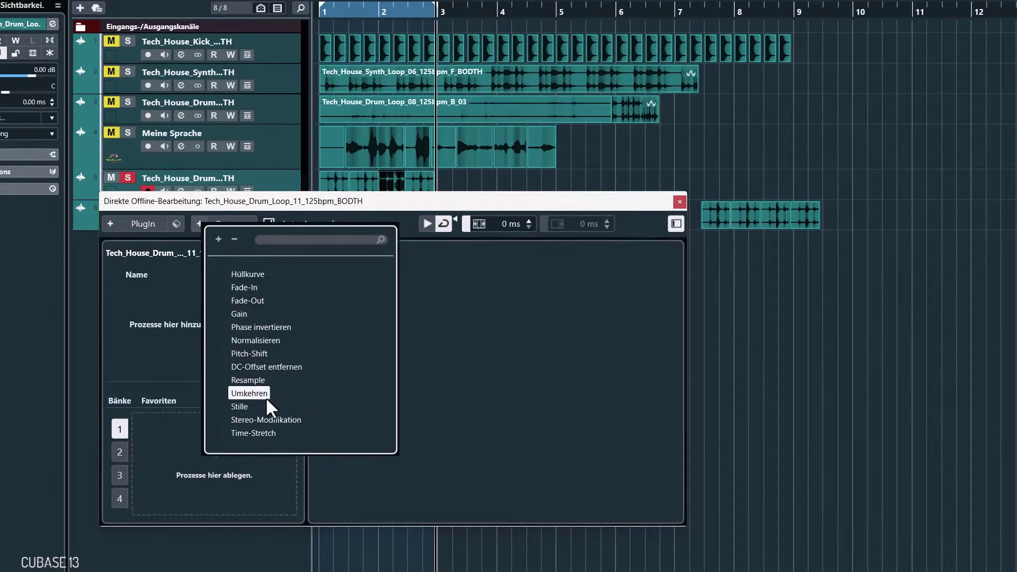
{"action": "left_click", "coordinate": [312, 372]}
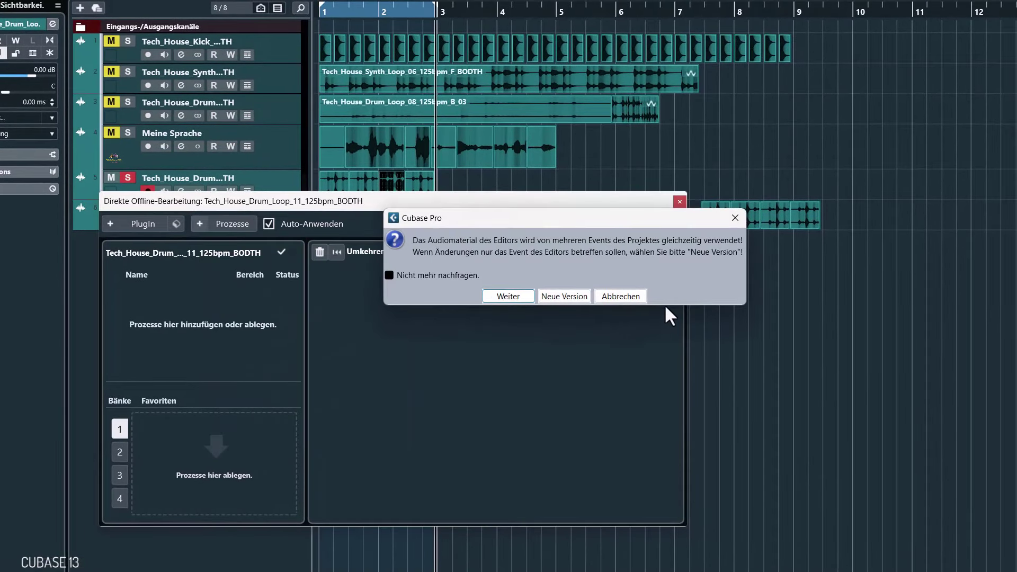
{"action": "left_click", "coordinate": [559, 296]}
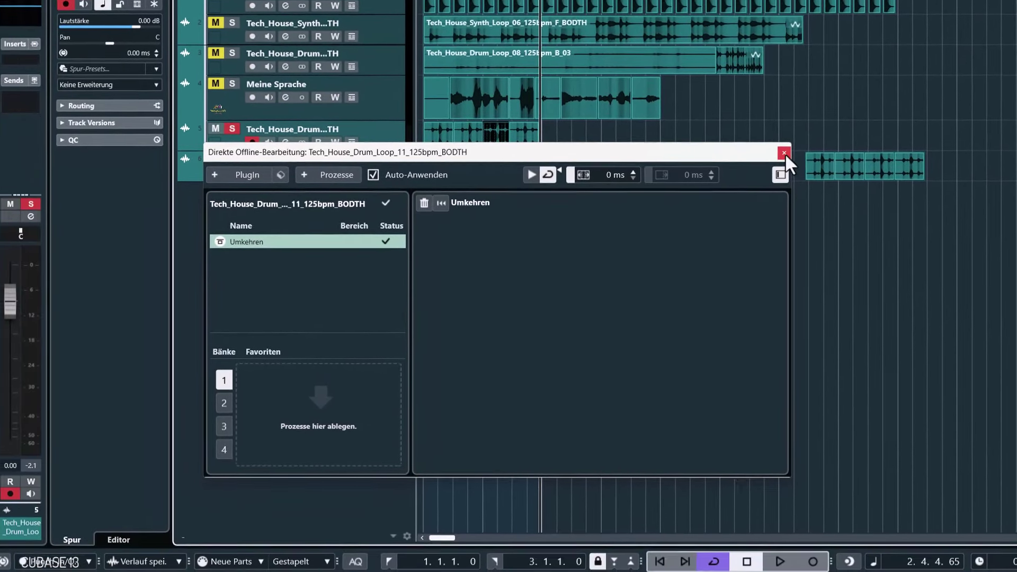
{"action": "left_click", "coordinate": [785, 153]}
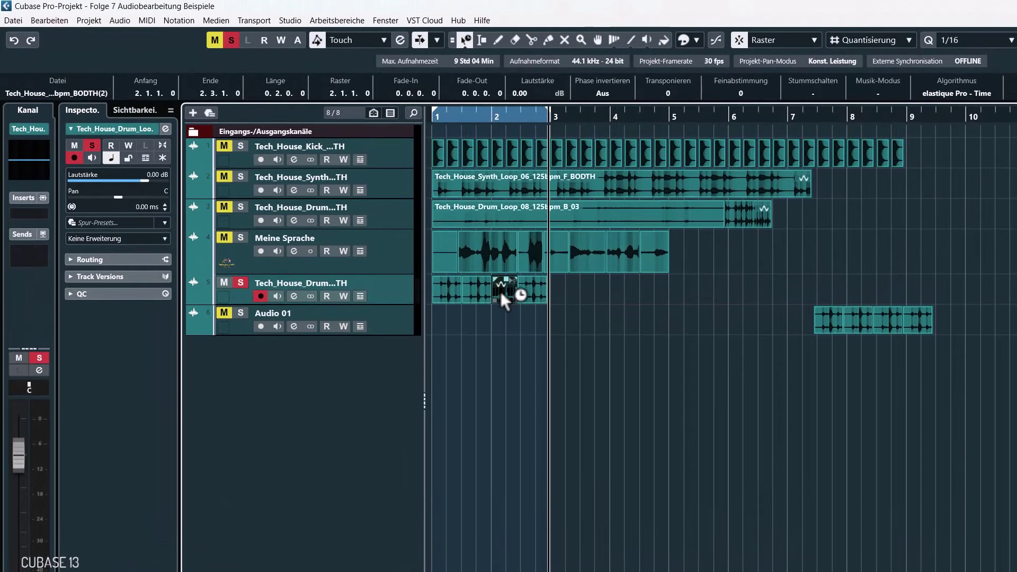
- Move the drum slice at 1.3.1.0 out to 6.2.1.0 and put the reversed slice in its place
{"action": "left_click_drag", "start_coordinate": [500, 289], "coordinate": [643, 294]}
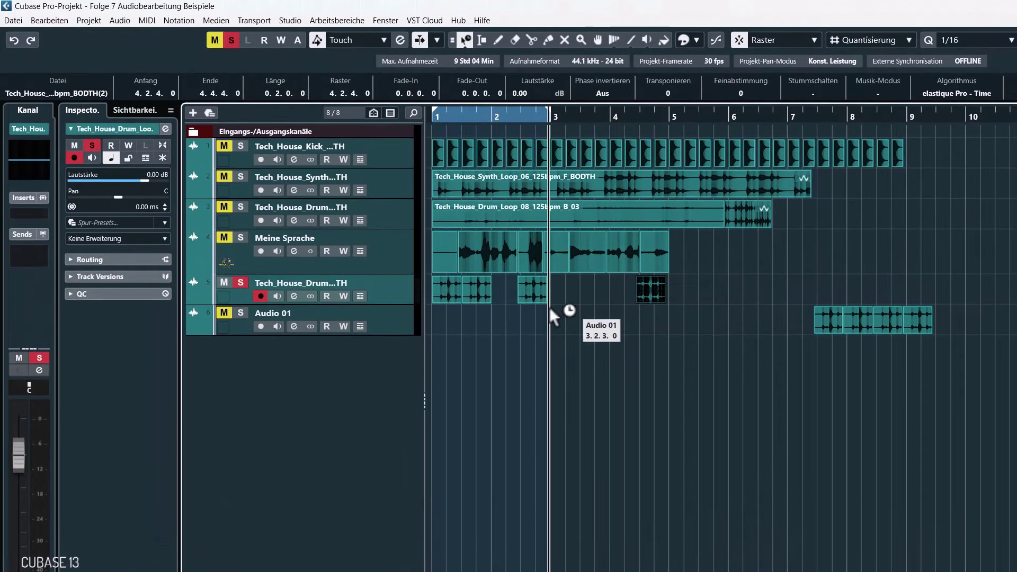
{"action": "left_click", "coordinate": [480, 295]}
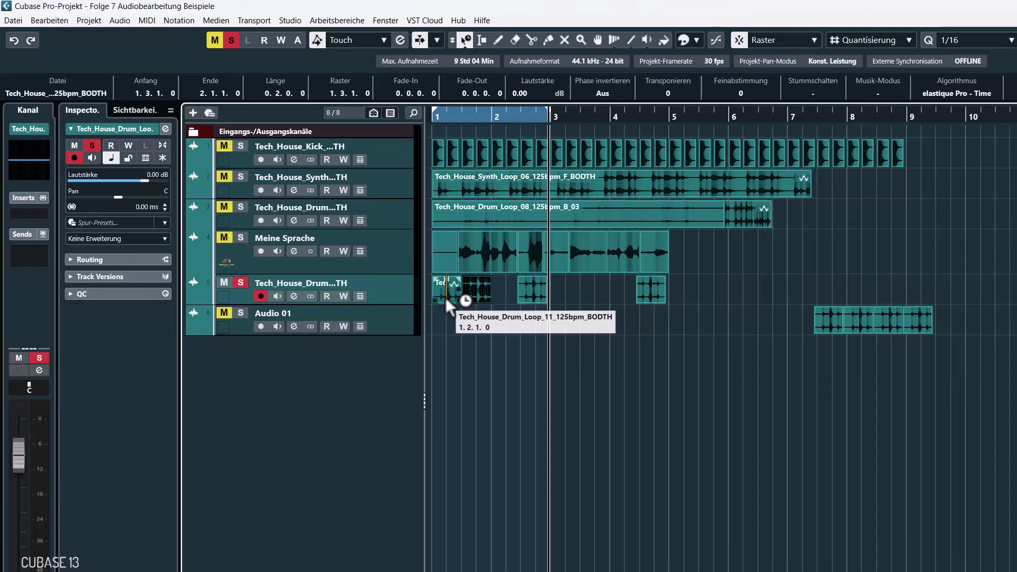
{"action": "left_click_drag", "start_coordinate": [470, 291], "coordinate": [755, 296]}
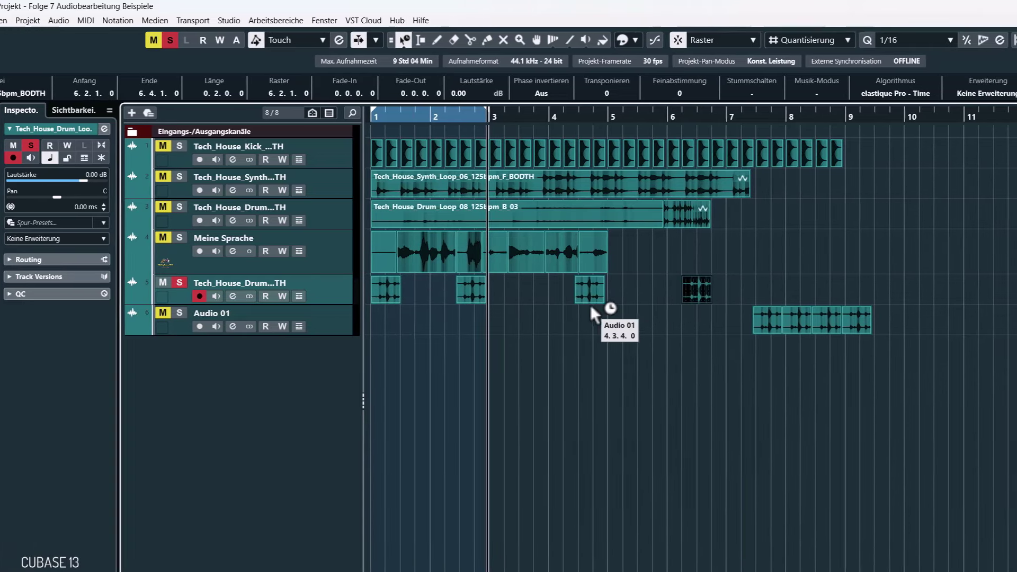
{"action": "left_click_drag", "start_coordinate": [589, 296], "coordinate": [439, 296]}
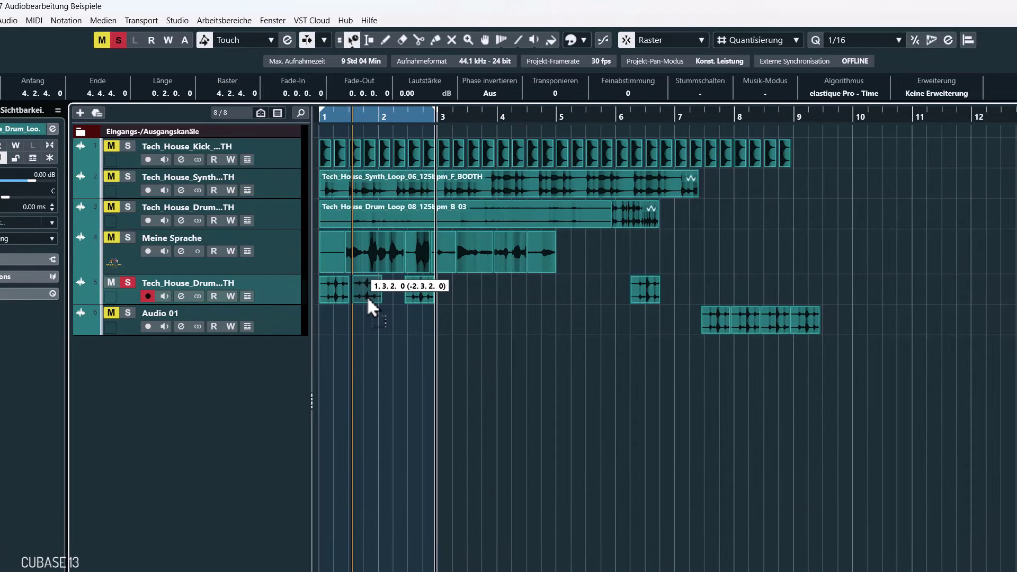
- Fill bar 2 with the slice from 2.2.4.0 and a copy of the one at 6.2.1.0, and play the result
{"action": "left_click_drag", "start_coordinate": [368, 297], "coordinate": [397, 301]}
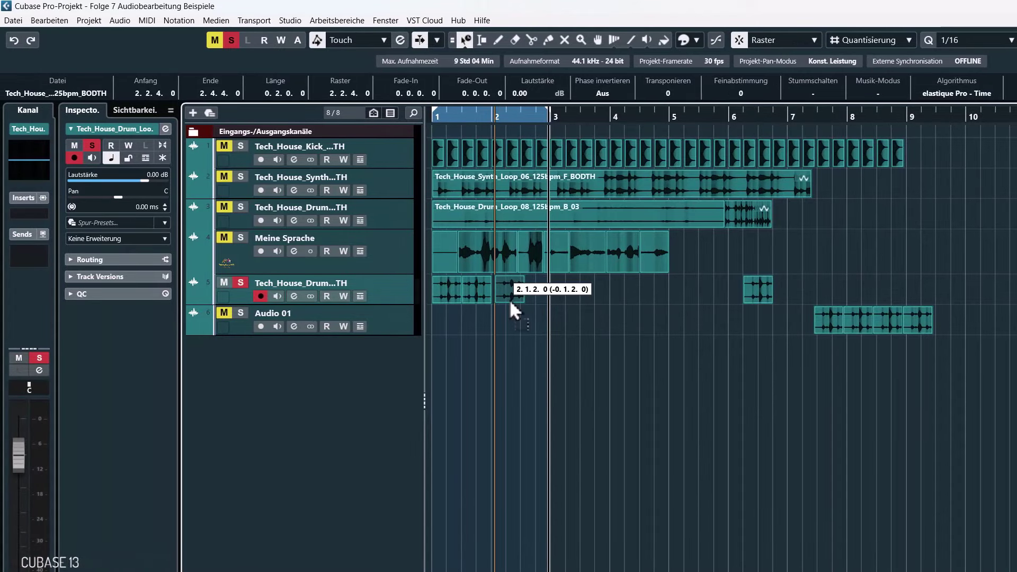
{"action": "left_click_drag", "start_coordinate": [511, 305], "coordinate": [504, 300]}
{"action": "left_click_drag", "start_coordinate": [756, 288], "coordinate": [544, 306]}
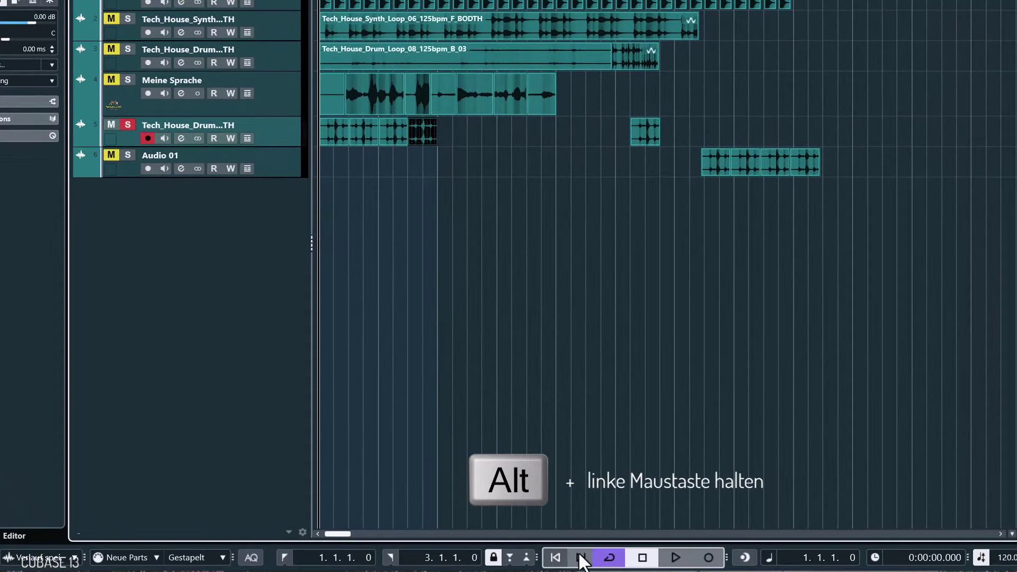
{"action": "left_click", "coordinate": [641, 559]}
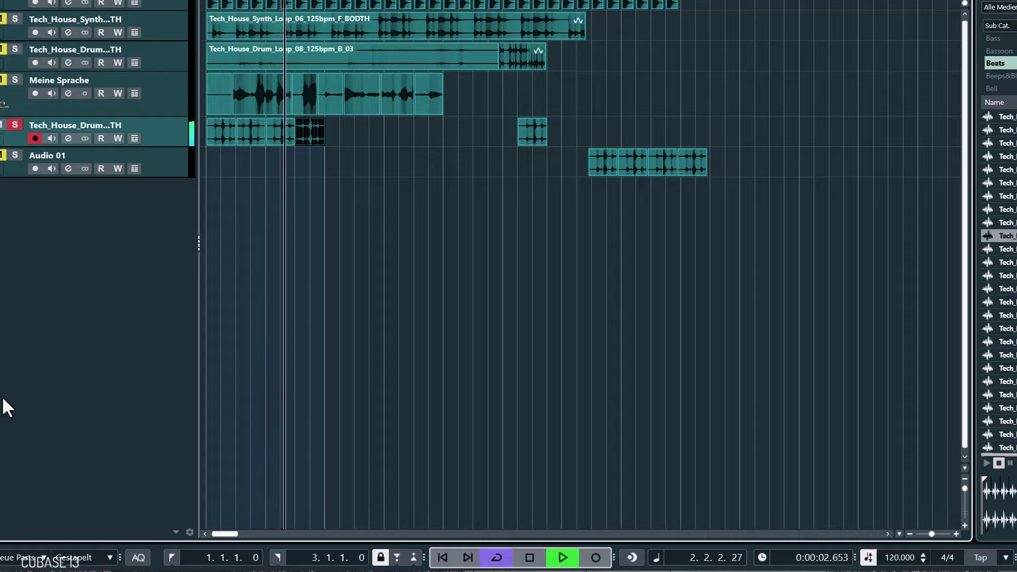
{"action": "left_click", "coordinate": [530, 561]}
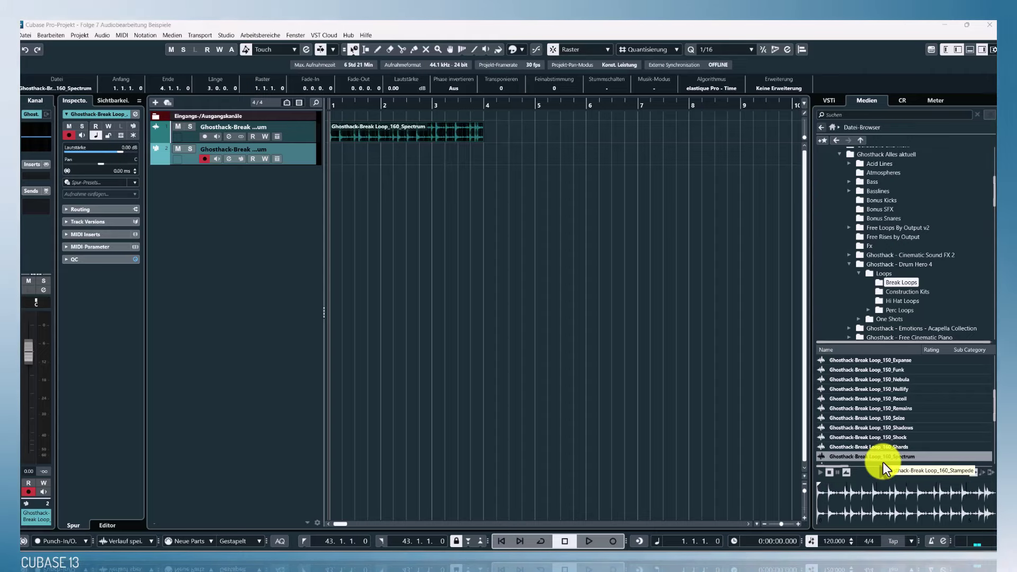
- Create a sampler track from the Ghosthack-Break Loop_160_Spectrum clip in the arrangement
{"action": "left_click_drag", "start_coordinate": [882, 462], "coordinate": [384, 140]}
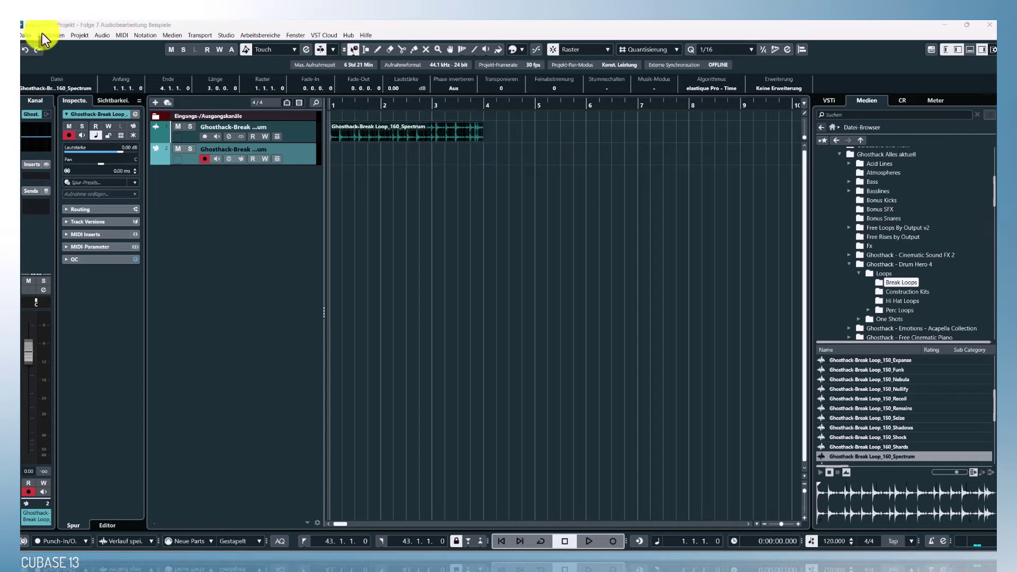
{"action": "left_click", "coordinate": [104, 35]}
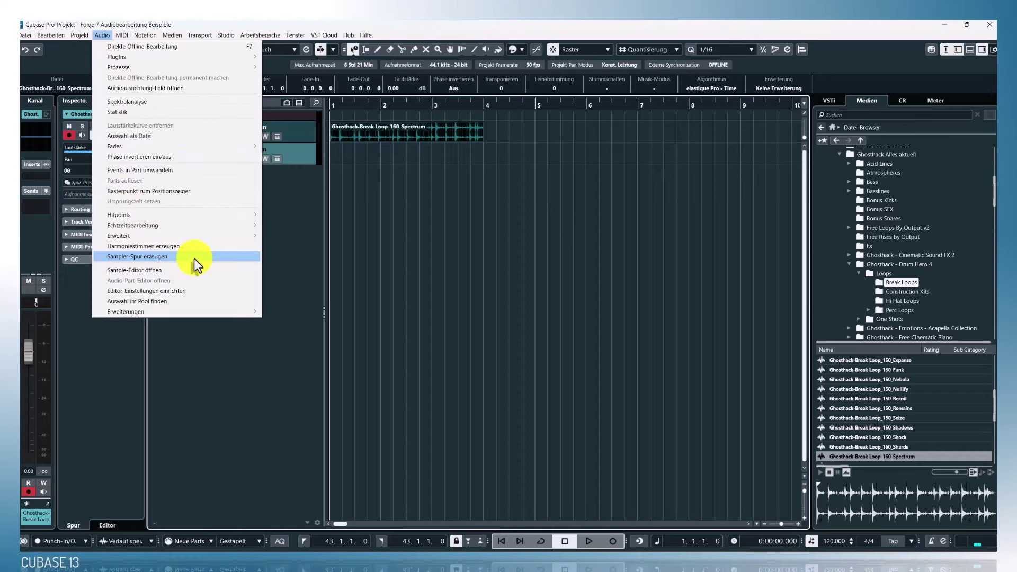
{"action": "left_click", "coordinate": [306, 205]}
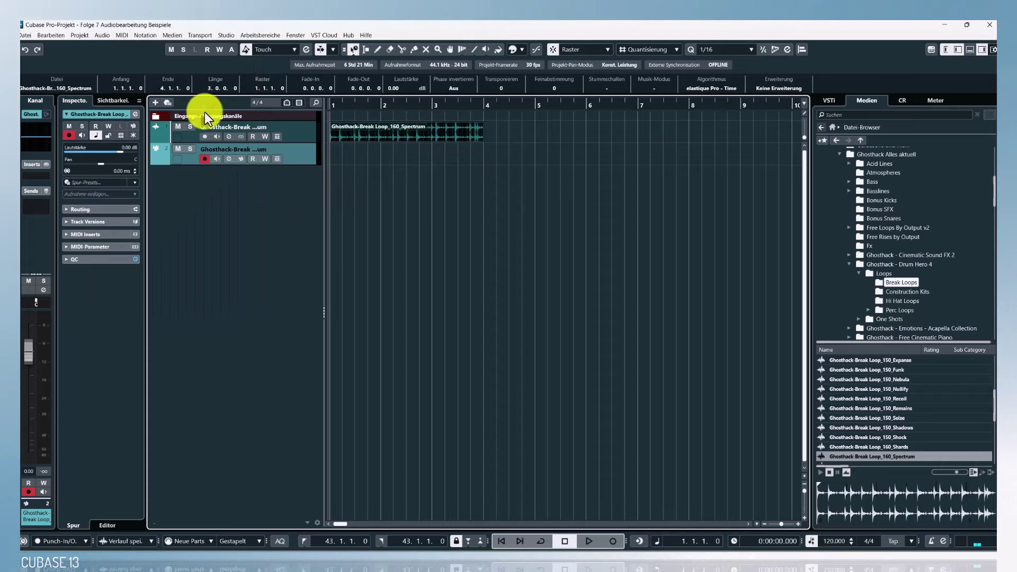
{"action": "right_click", "coordinate": [400, 136]}
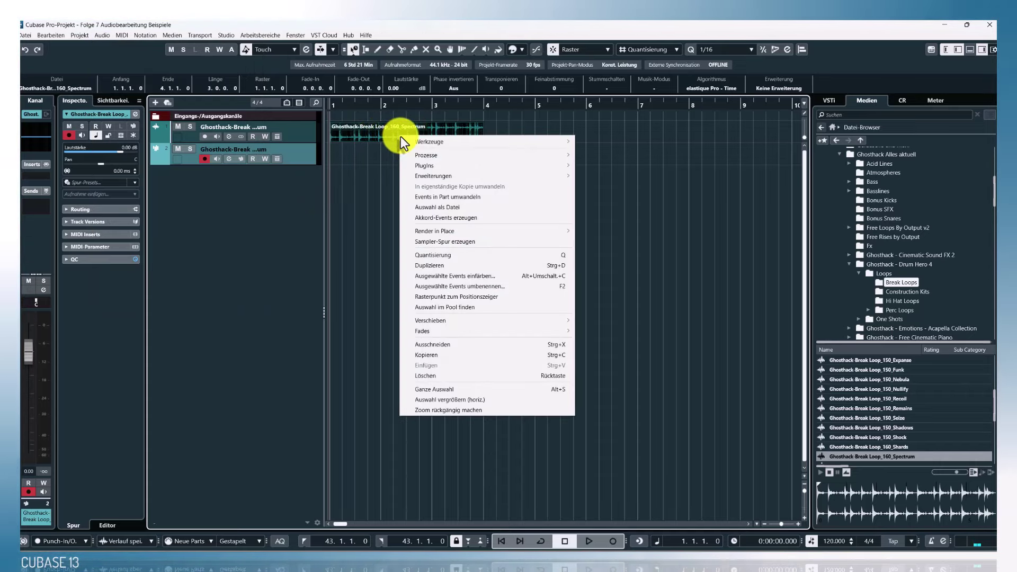
{"action": "left_click", "coordinate": [442, 240]}
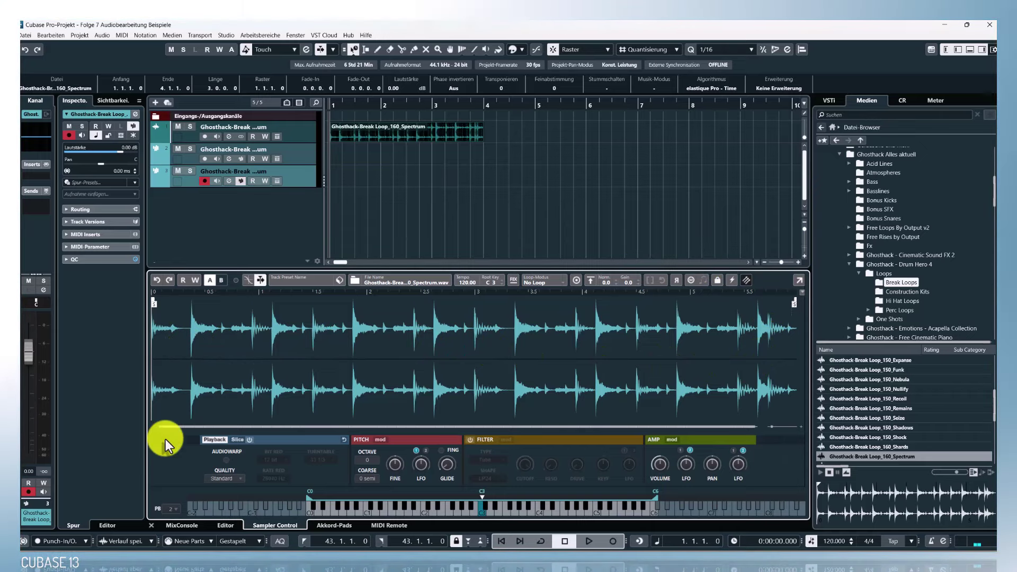
- View the break loop's waveform in the sample editor and return to Sampler Control
{"action": "left_click", "coordinate": [226, 526]}
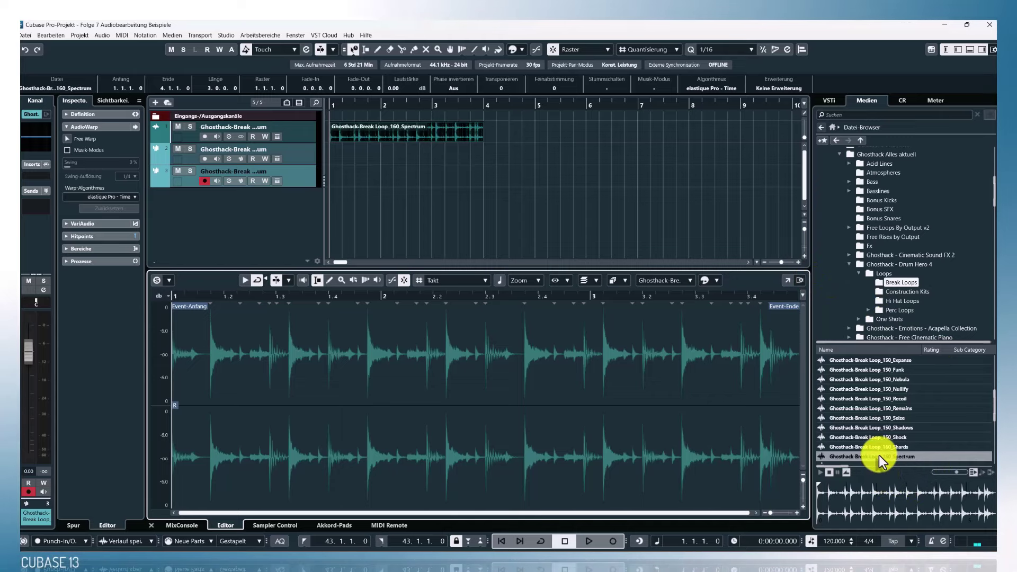
{"action": "left_click_drag", "start_coordinate": [879, 457], "coordinate": [481, 166]}
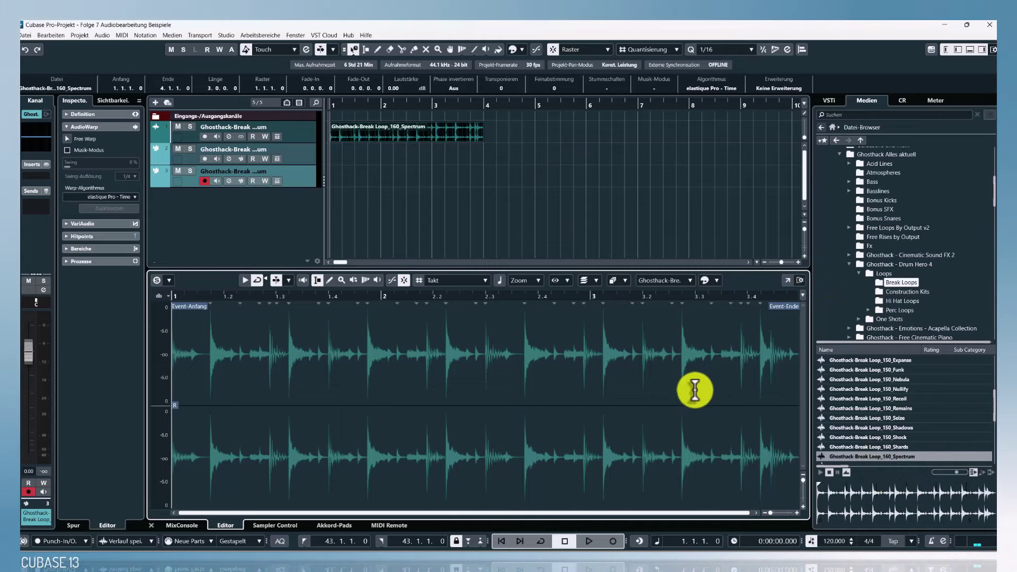
{"action": "left_click", "coordinate": [275, 525]}
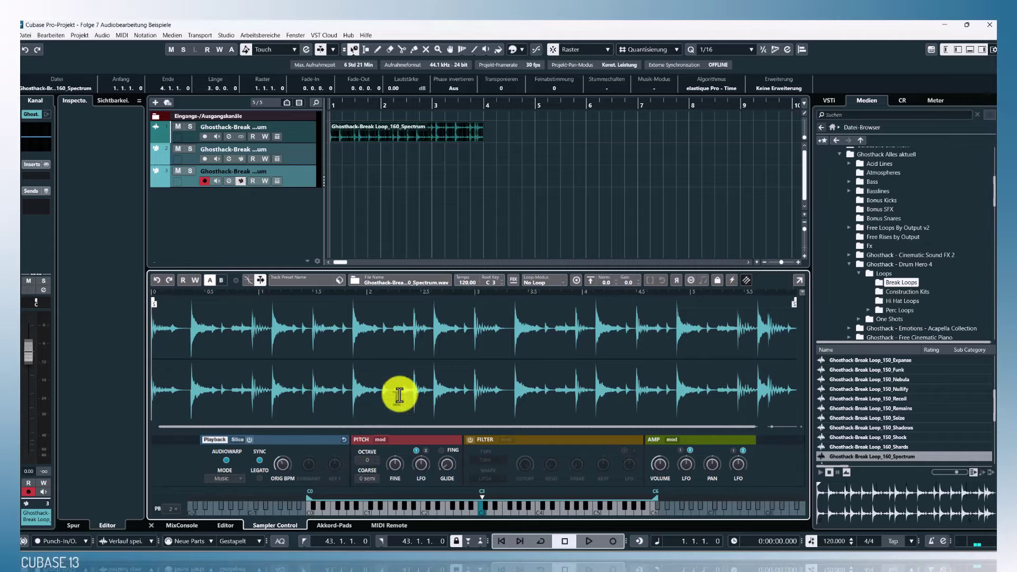
- Turn on the sampler's filter, show its modulation envelope and adjust an envelope point
{"action": "left_click", "coordinate": [470, 440]}
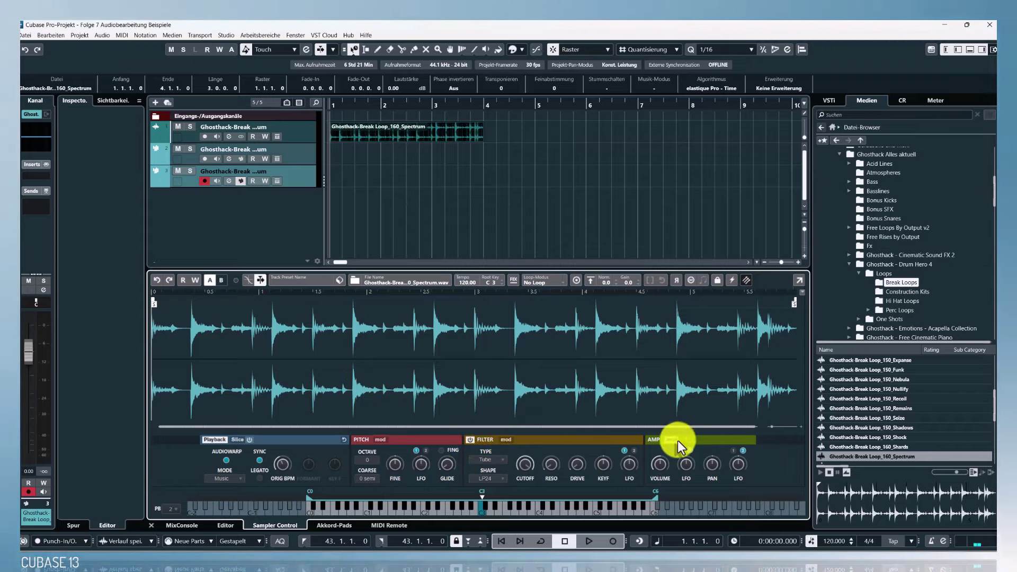
{"action": "left_click", "coordinate": [507, 439]}
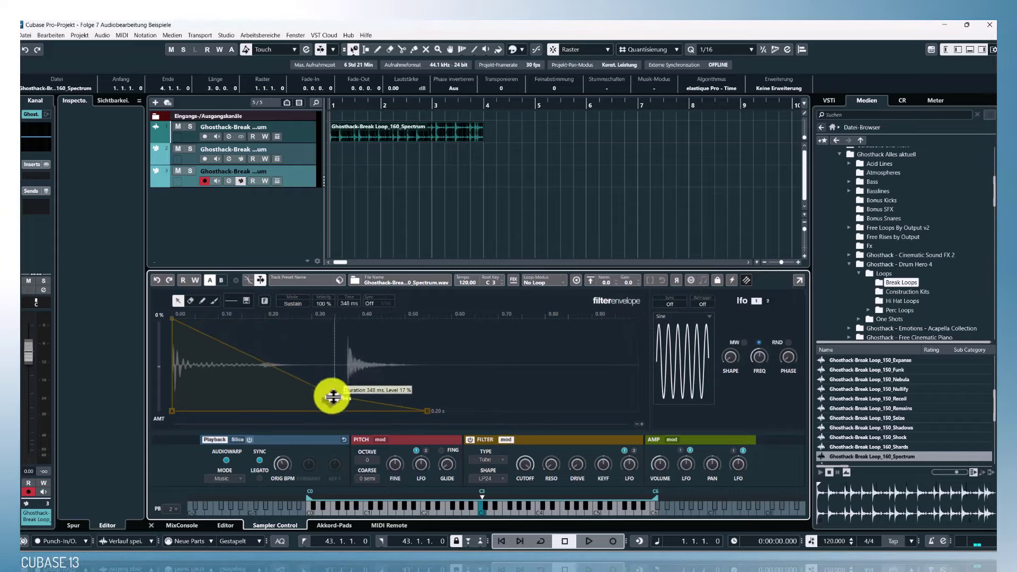
{"action": "left_click_drag", "start_coordinate": [362, 315], "coordinate": [292, 324]}
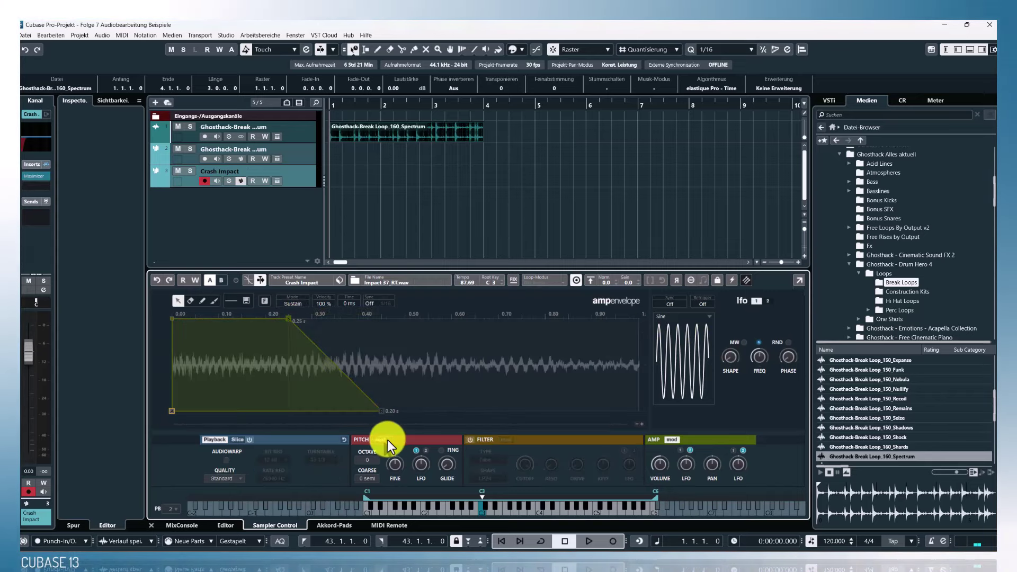
- Show the Crash Impact sampler's pitch envelope and switch its sample from Playback to Slice mode
{"action": "left_click", "coordinate": [381, 440]}
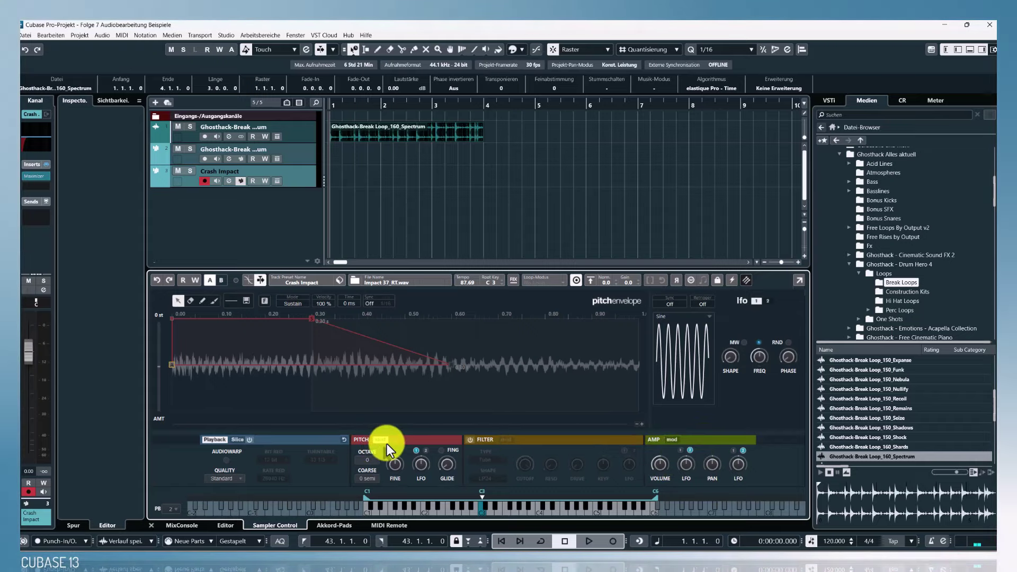
{"action": "left_click", "coordinate": [239, 440]}
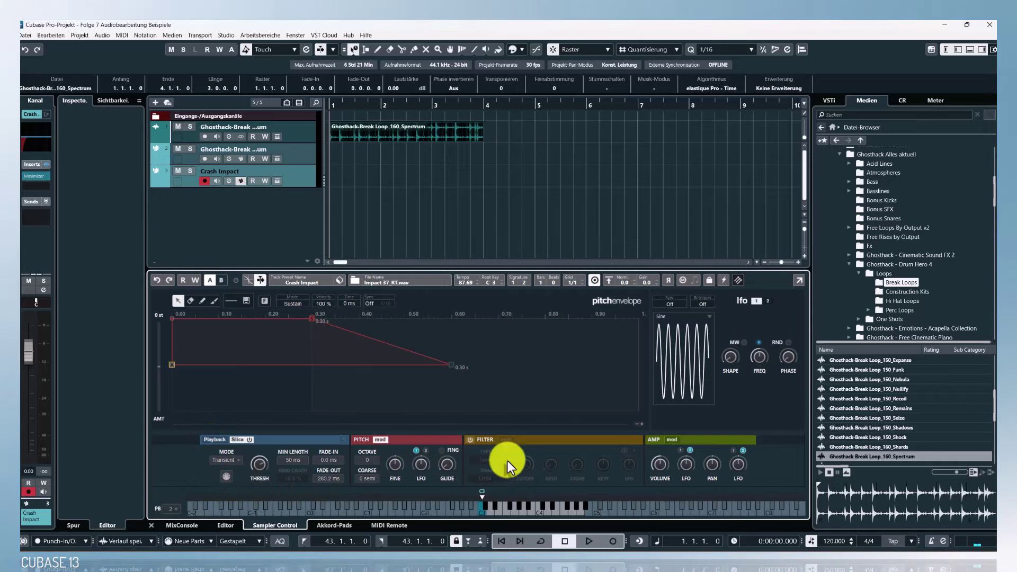
{"action": "left_click", "coordinate": [383, 441]}
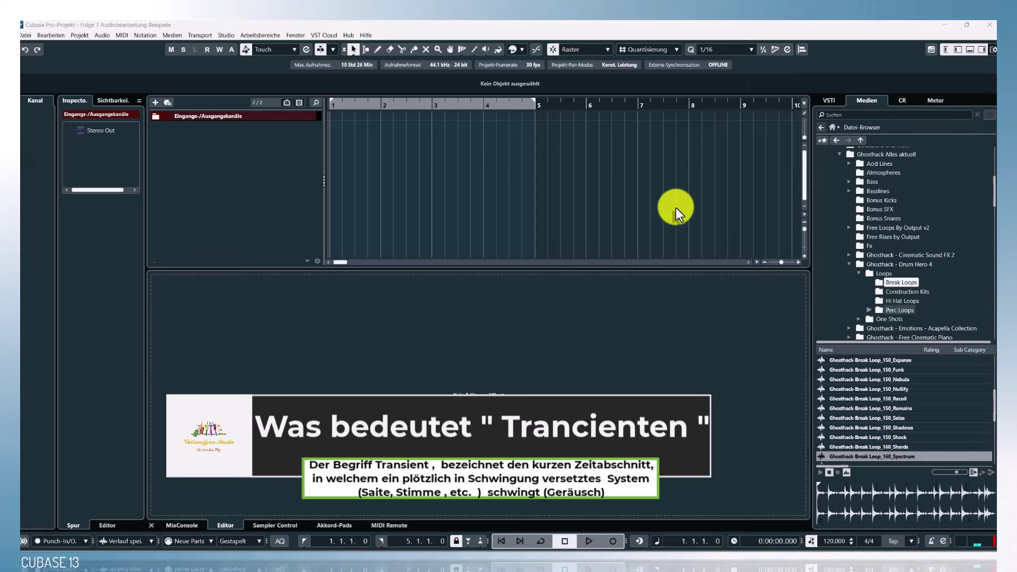
- Add a mono audio track named "ich" with the microphone input and Stereo Out
{"action": "right_click", "coordinate": [262, 132]}
{"action": "left_click", "coordinate": [306, 135]}
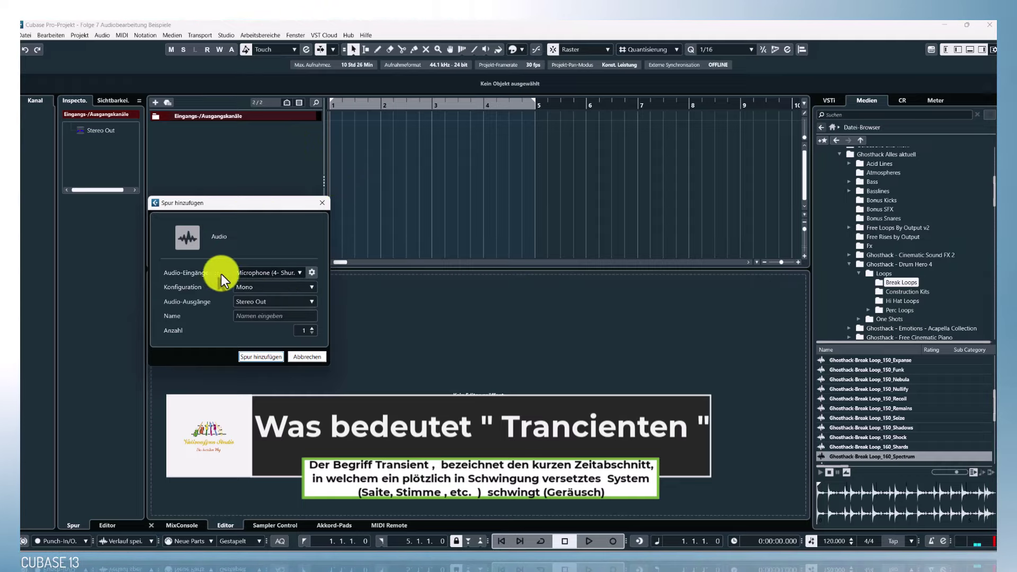
{"action": "left_click", "coordinate": [258, 314]}
{"action": "type", "text": "ich"}
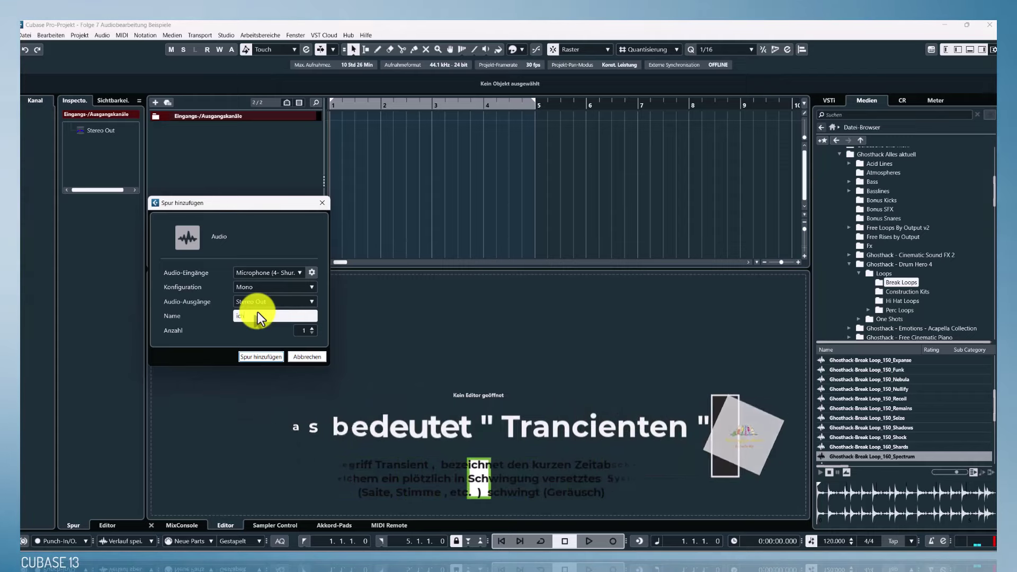
{"action": "key", "text": "Return"}
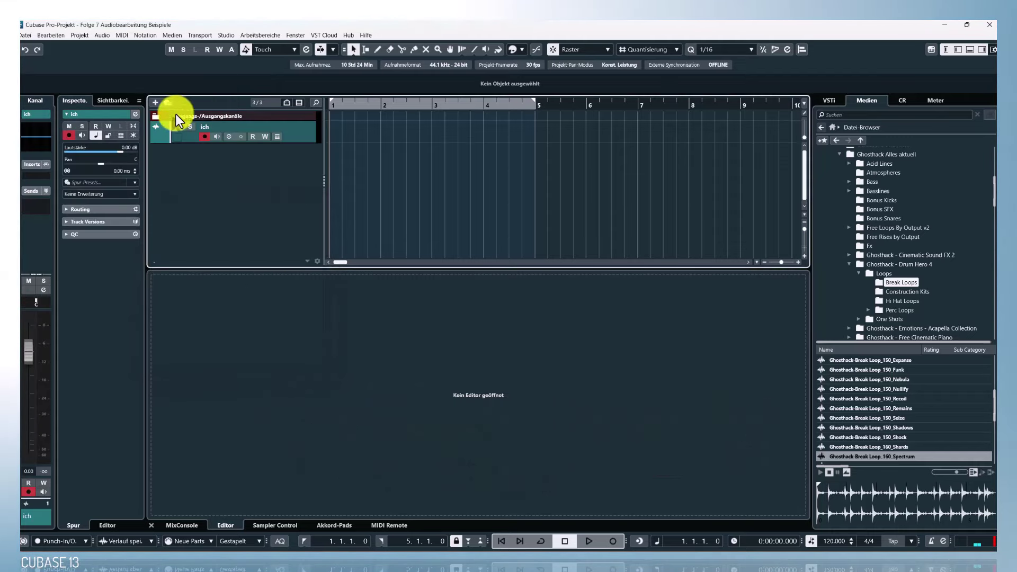
- Record a short voice clip from bar 1 on the "ich" track with monitoring on, and switch monitoring off again
{"action": "left_click", "coordinate": [215, 138]}
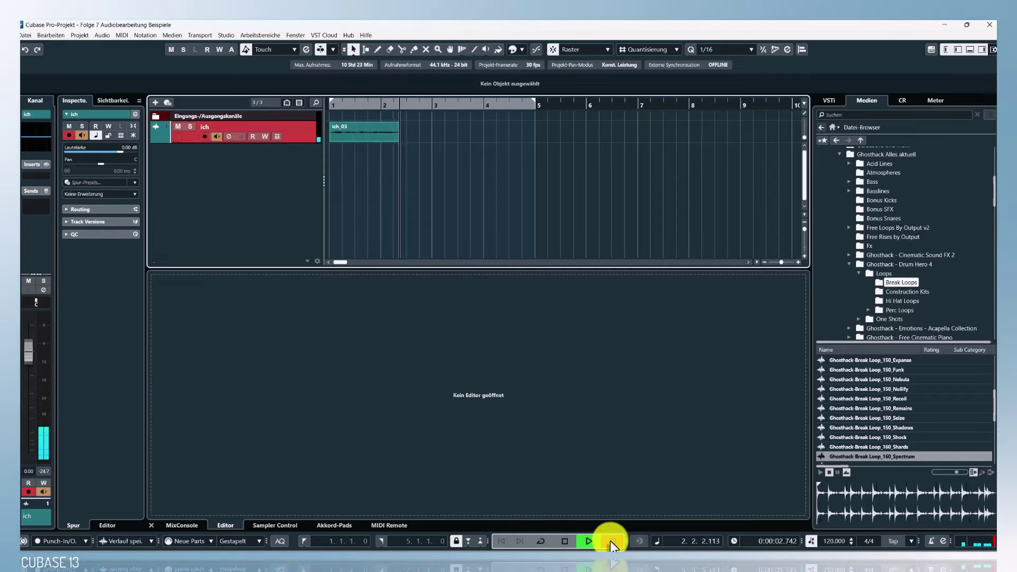
{"action": "key", "text": "space"}
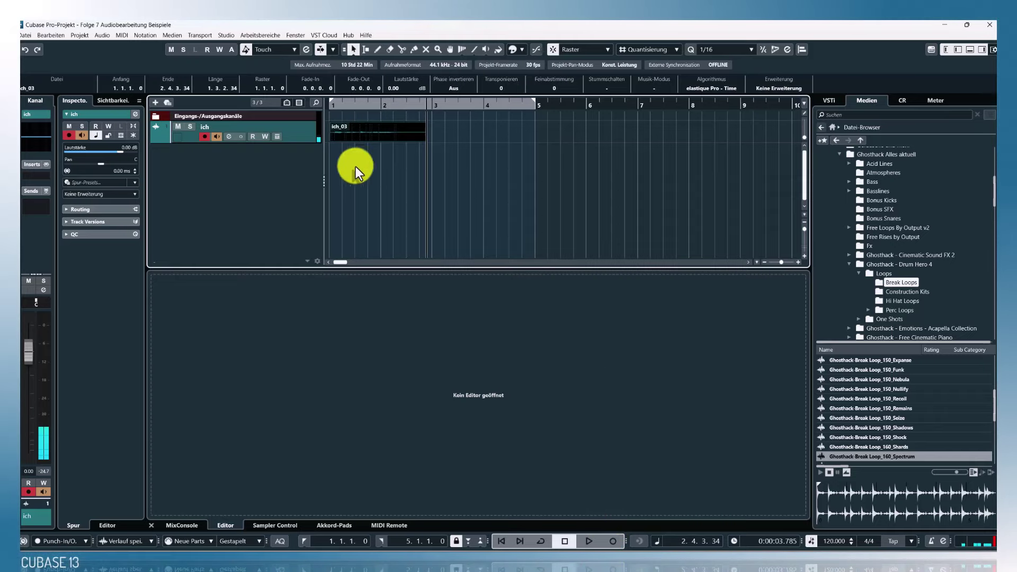
{"action": "left_click", "coordinate": [217, 136]}
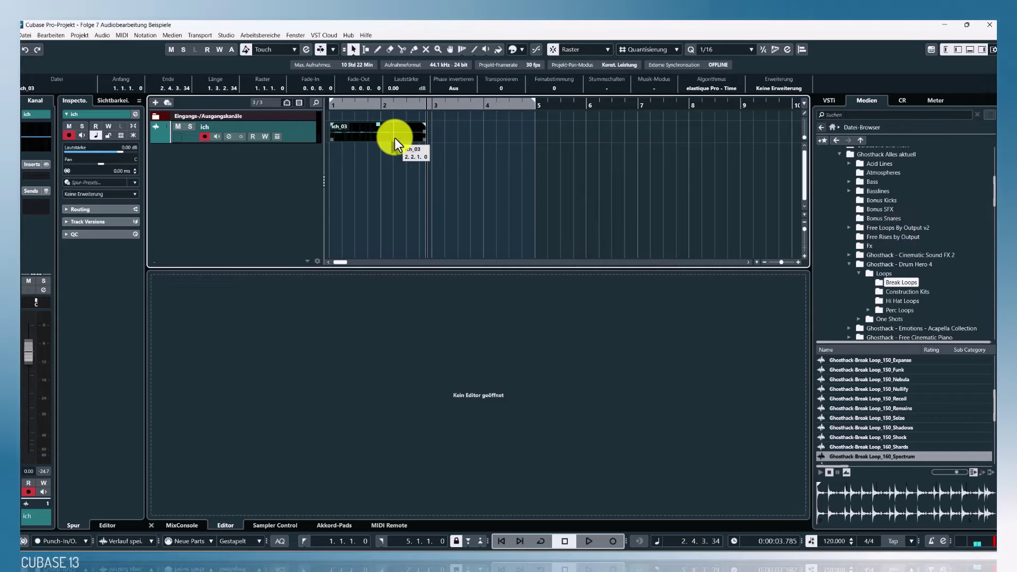
- Add a Normalize process to the ich_03 clip in Direct Offline Processing, try peak-level mode and return to loudness mode
{"action": "key", "text": "F7"}
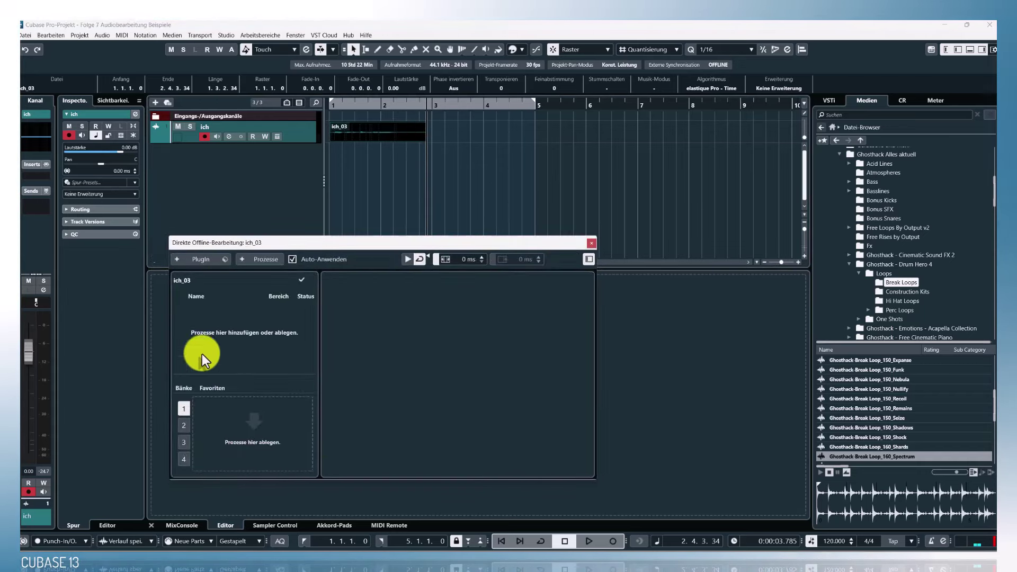
{"action": "left_click", "coordinate": [255, 257]}
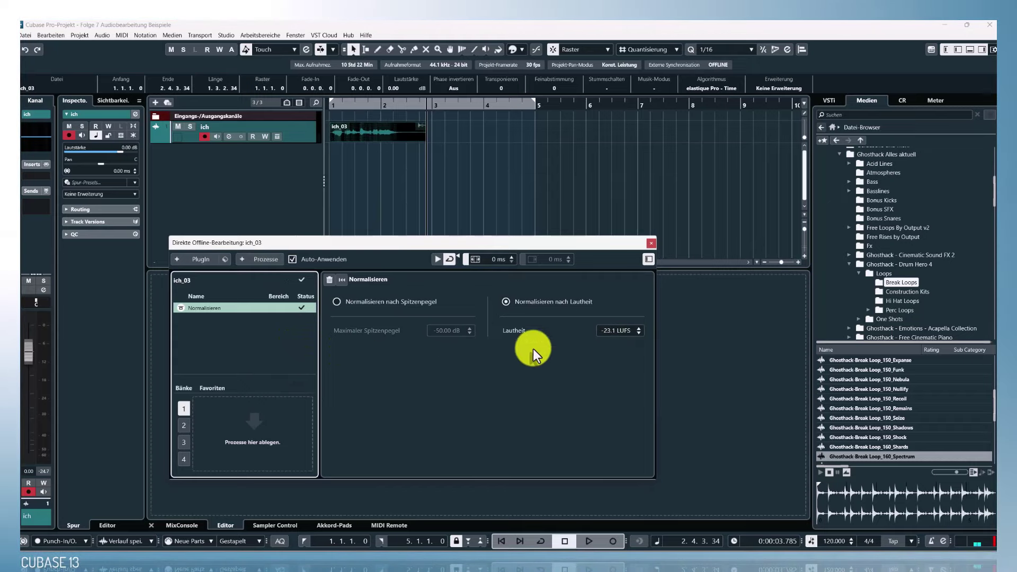
{"action": "left_click", "coordinate": [337, 302]}
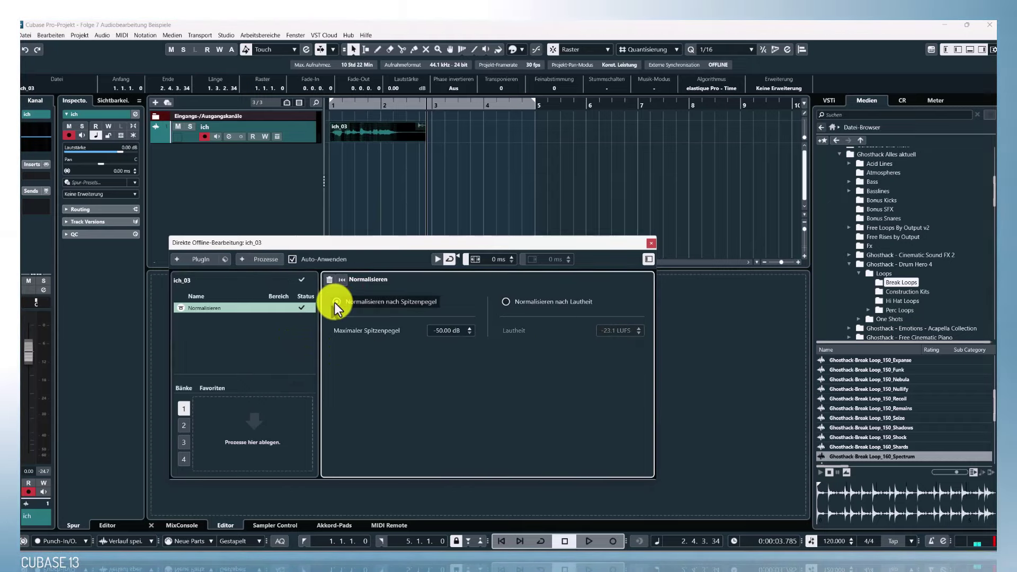
{"action": "left_click", "coordinate": [506, 301]}
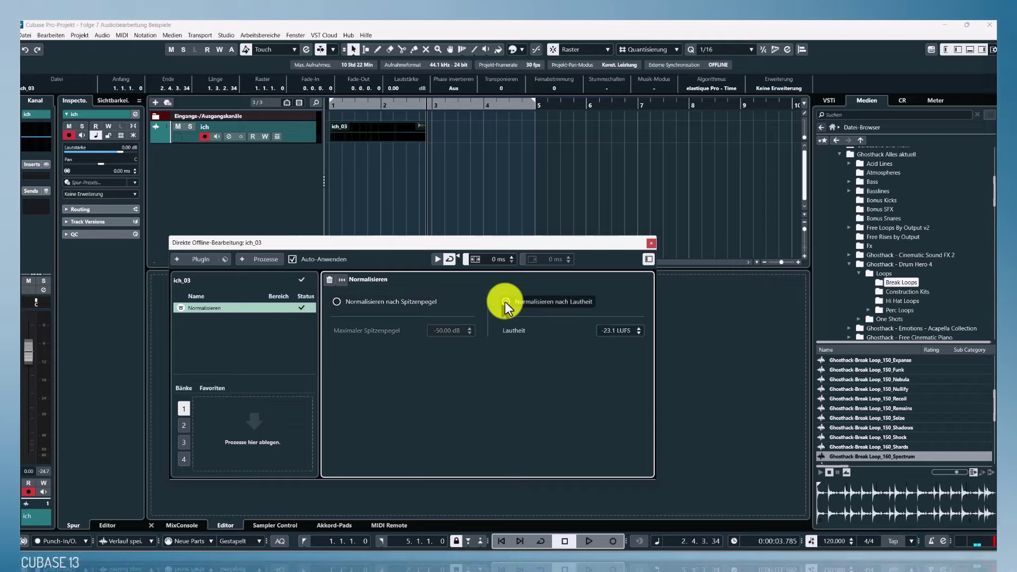
- Set the Normalize loudness target to -20.0 LUFS and close the offline processing window
{"action": "left_click", "coordinate": [638, 334]}
{"action": "left_click", "coordinate": [637, 334]}
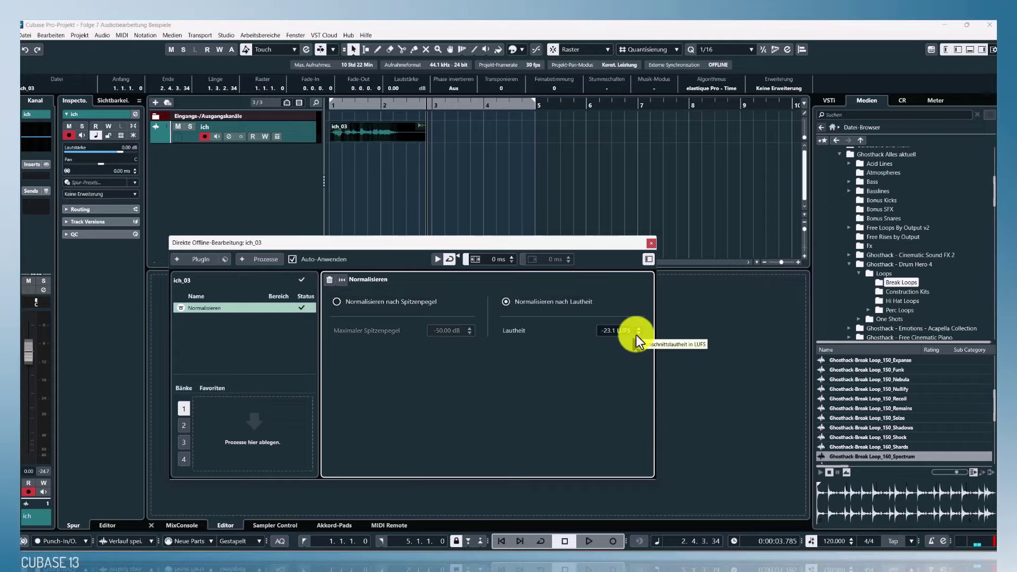
{"action": "left_click", "coordinate": [639, 328]}
{"action": "left_click", "coordinate": [639, 329]}
{"action": "left_click", "coordinate": [639, 328]}
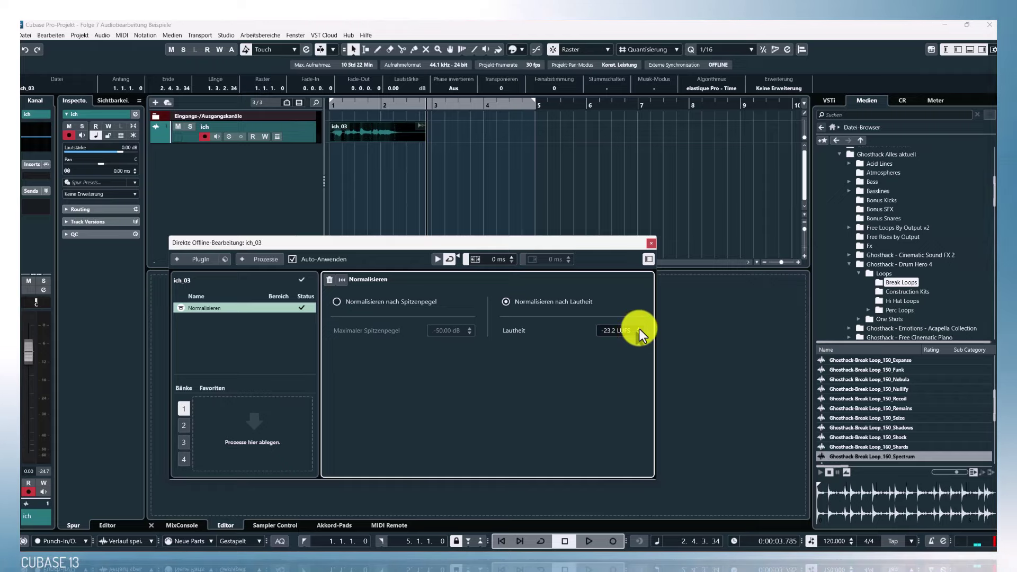
{"action": "left_click", "coordinate": [639, 328]}
{"action": "left_click", "coordinate": [639, 329]}
{"action": "left_click", "coordinate": [639, 329]}
{"action": "left_click", "coordinate": [639, 328]}
{"action": "left_click", "coordinate": [639, 329]}
{"action": "left_click", "coordinate": [639, 328]}
{"action": "left_click", "coordinate": [639, 329]}
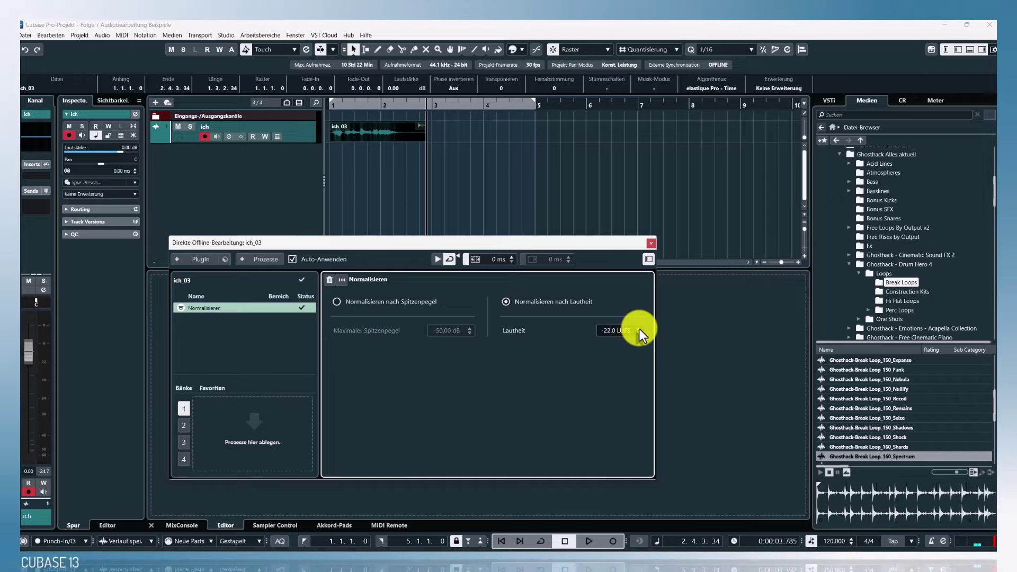
{"action": "left_click", "coordinate": [638, 328]}
{"action": "left_click", "coordinate": [639, 329]}
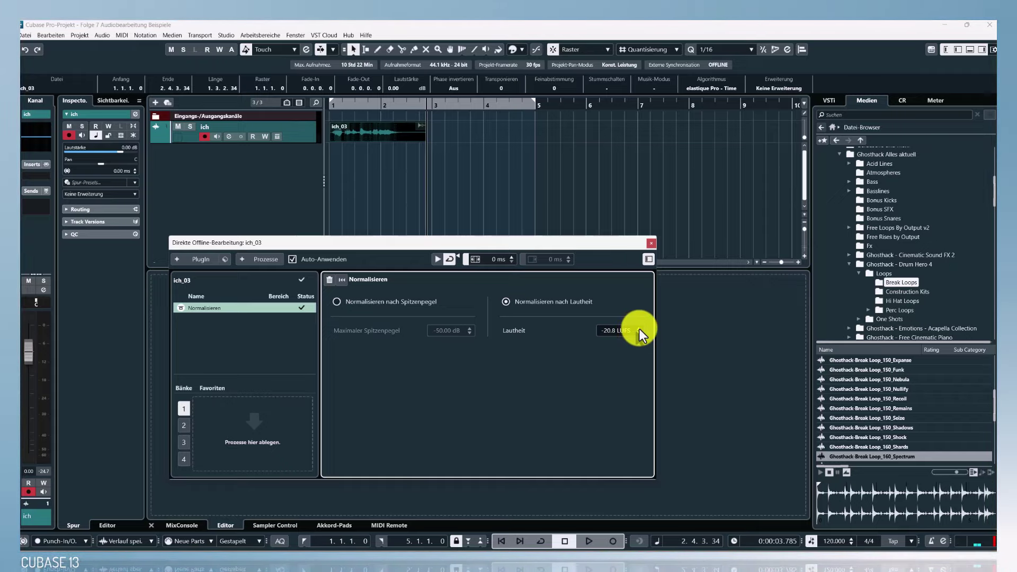
{"action": "left_click", "coordinate": [639, 329]}
{"action": "left_click", "coordinate": [639, 329]}
{"action": "left_click", "coordinate": [639, 328]}
{"action": "left_click", "coordinate": [639, 329]}
{"action": "left_click", "coordinate": [639, 329]}
{"action": "left_click", "coordinate": [639, 329]}
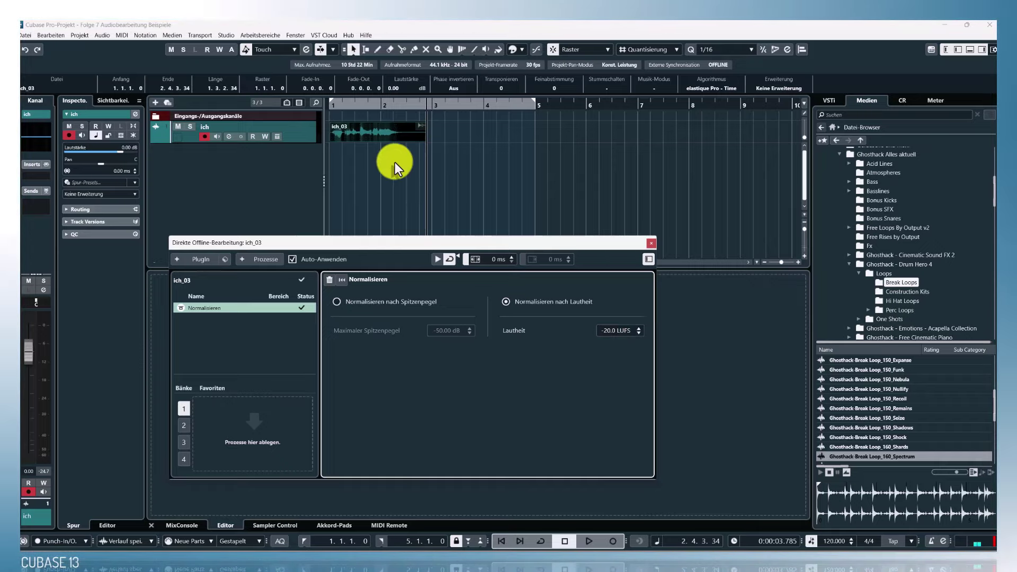
{"action": "left_click", "coordinate": [650, 243]}
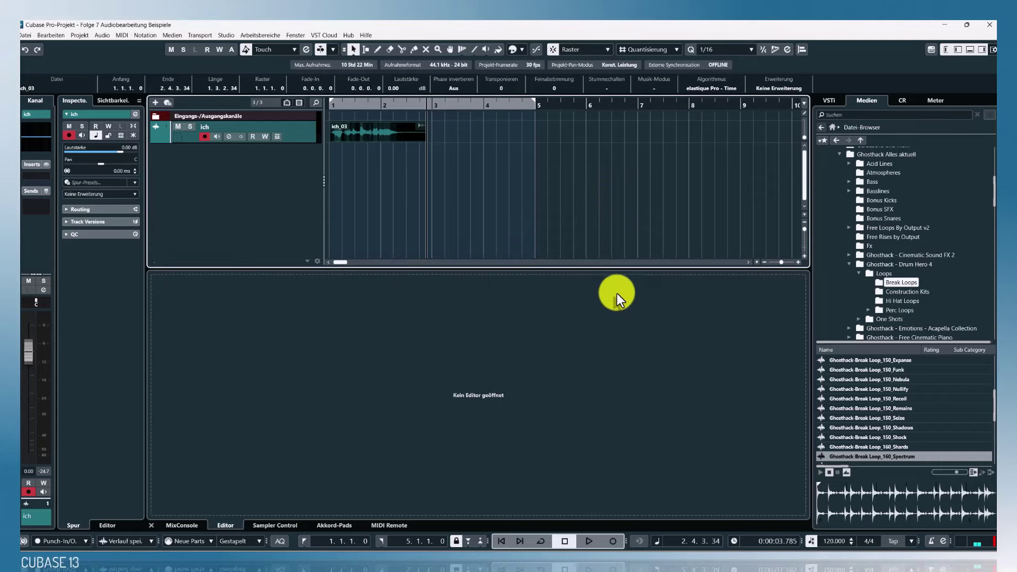
- Create a sampler track from the ich_03 clip and adjust its transient slice threshold to about -28 dB
{"action": "right_click", "coordinate": [387, 133]}
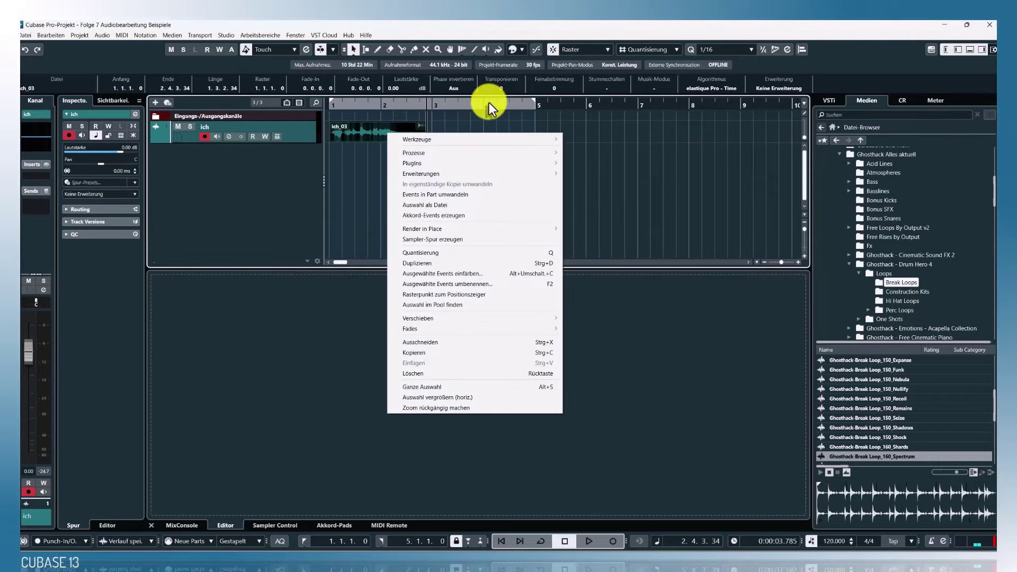
{"action": "left_click", "coordinate": [428, 240]}
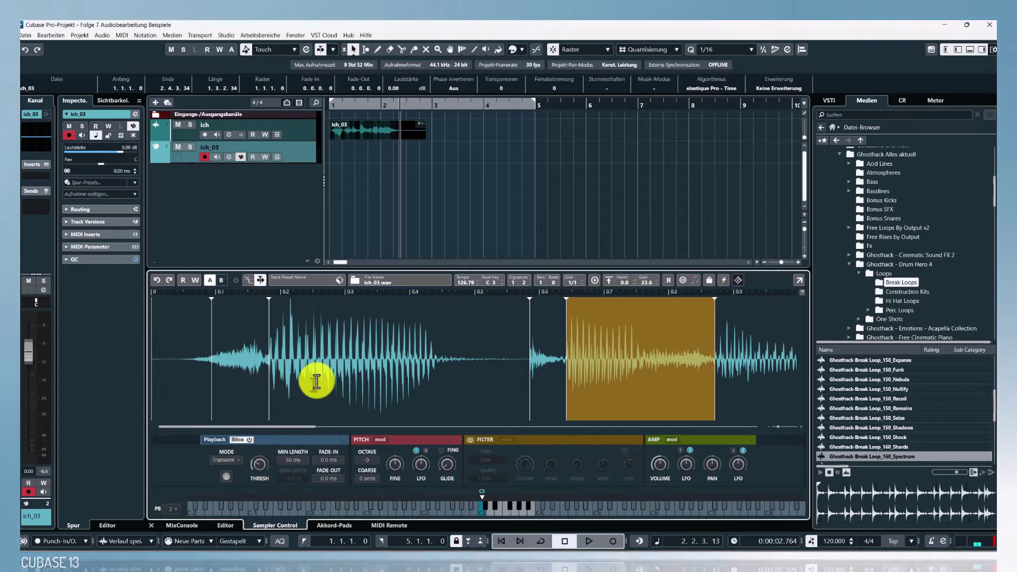
{"action": "left_click_drag", "start_coordinate": [260, 465], "coordinate": [256, 457]}
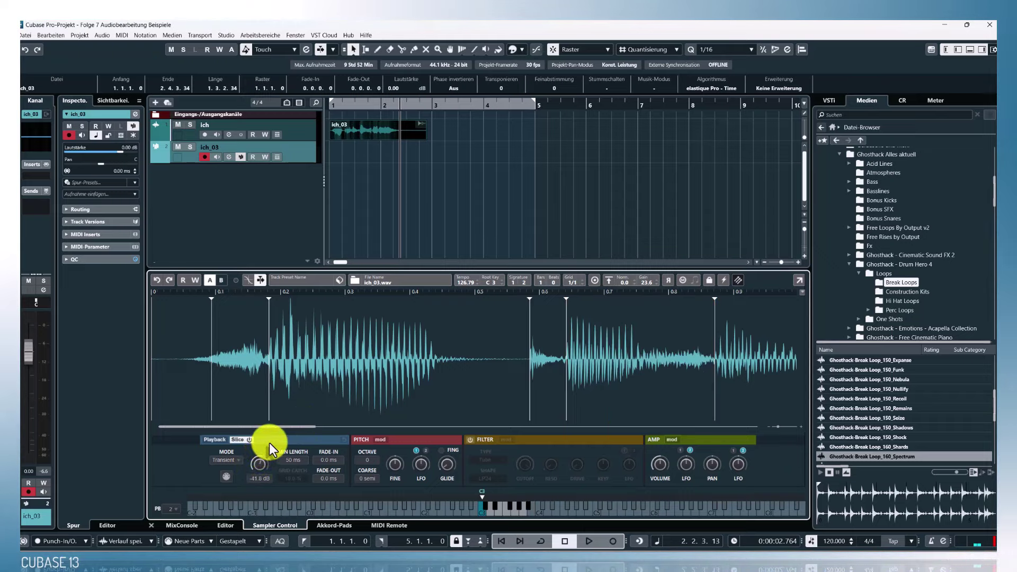
{"action": "left_click_drag", "start_coordinate": [256, 465], "coordinate": [261, 450]}
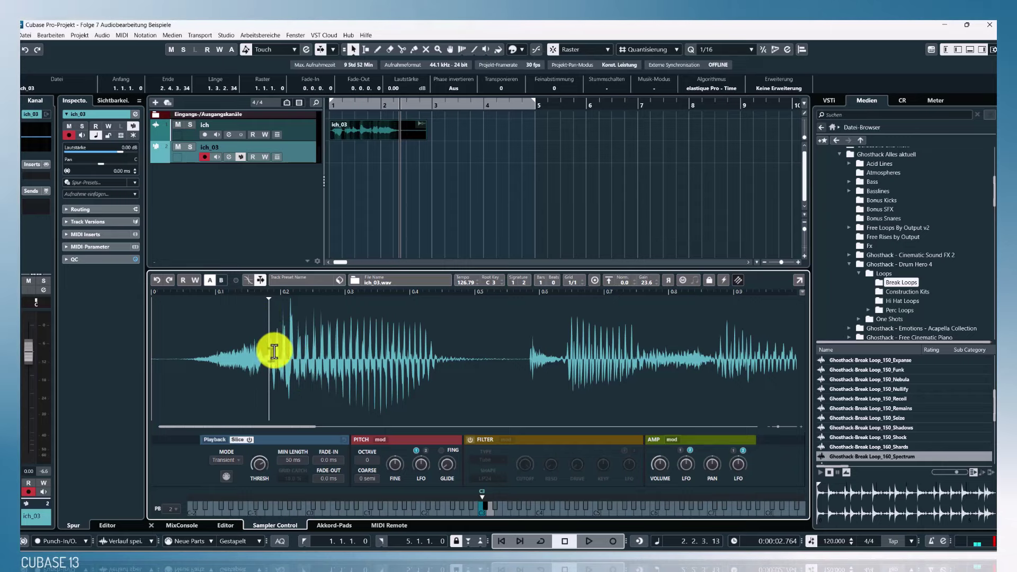
{"action": "left_click_drag", "start_coordinate": [259, 468], "coordinate": [262, 486]}
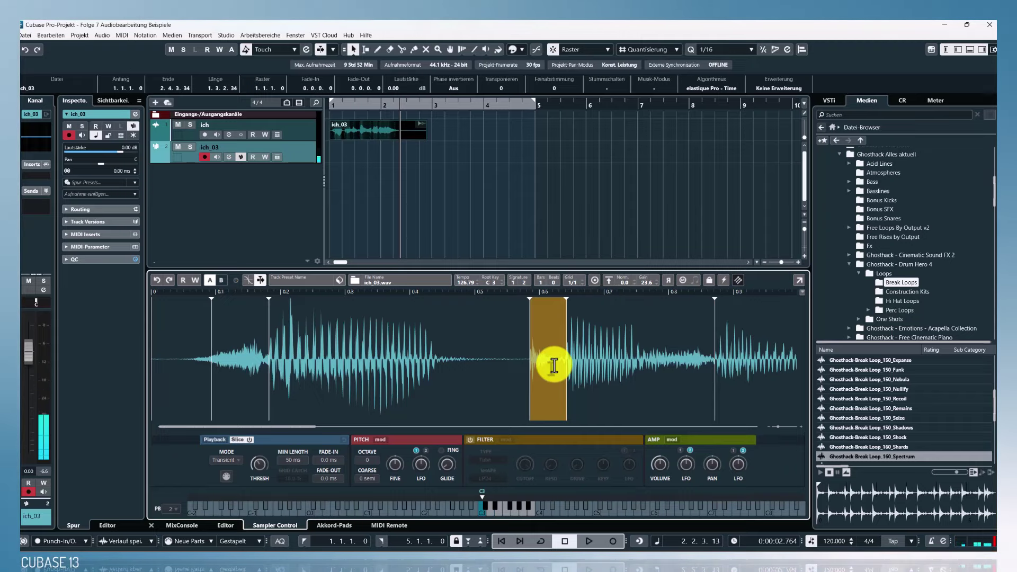
{"action": "left_click_drag", "start_coordinate": [259, 465], "coordinate": [263, 438]}
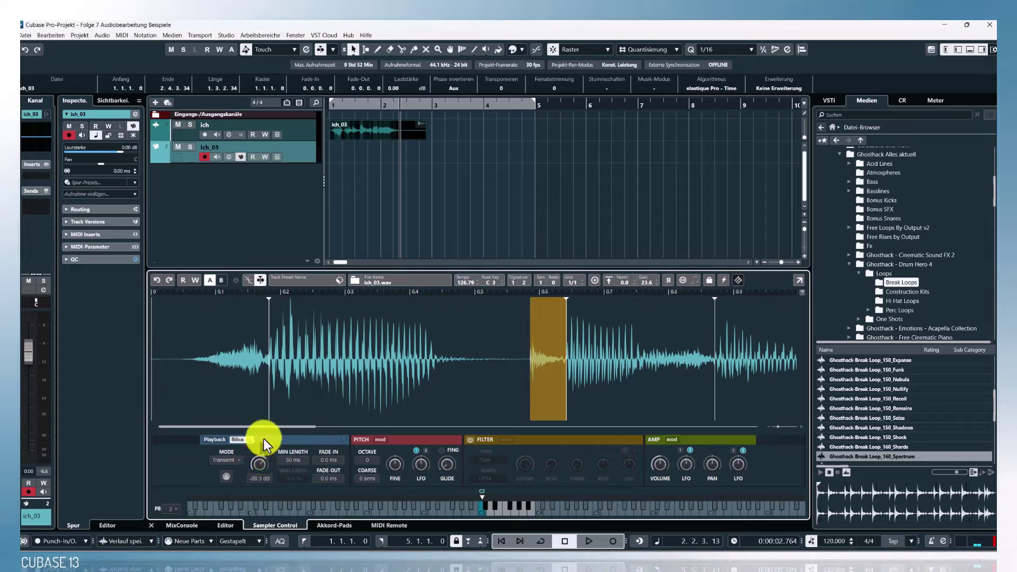
{"action": "left_click_drag", "start_coordinate": [263, 438], "coordinate": [264, 441]}
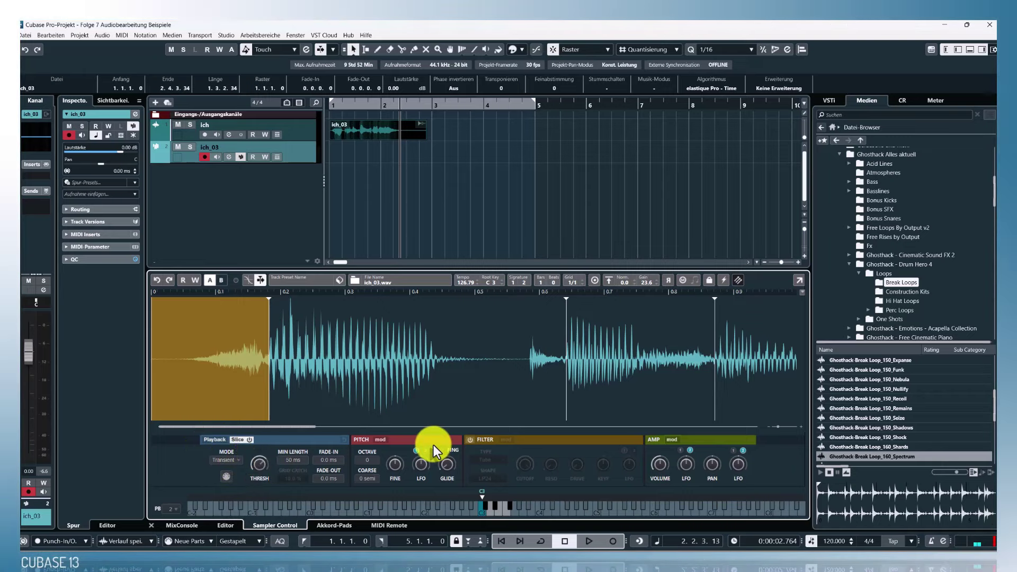
- Set the ich_03 sampler's grid to 1/16 and switch its slice mode to Grid
{"action": "left_click", "coordinate": [239, 459]}
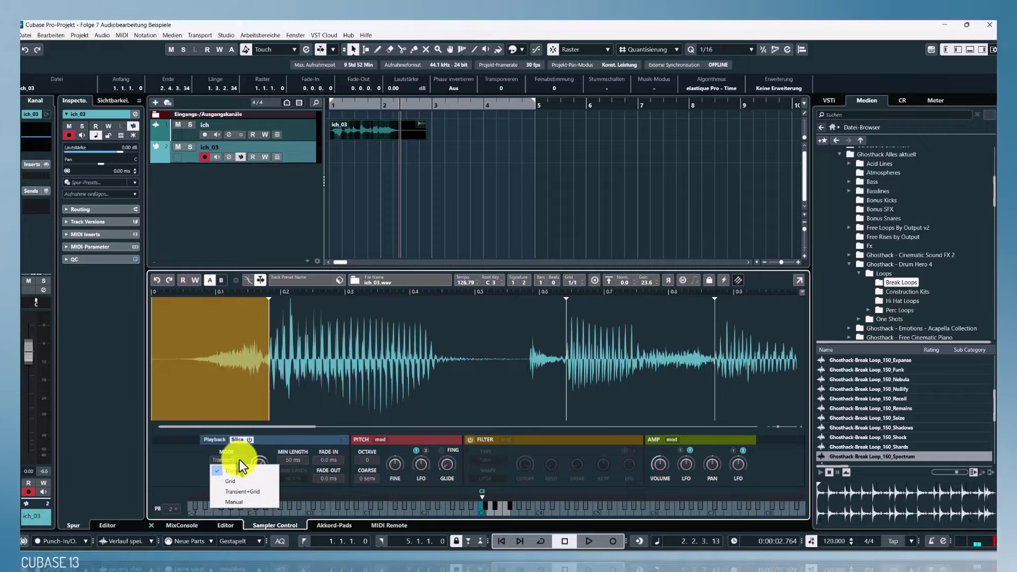
{"action": "left_click", "coordinate": [240, 458]}
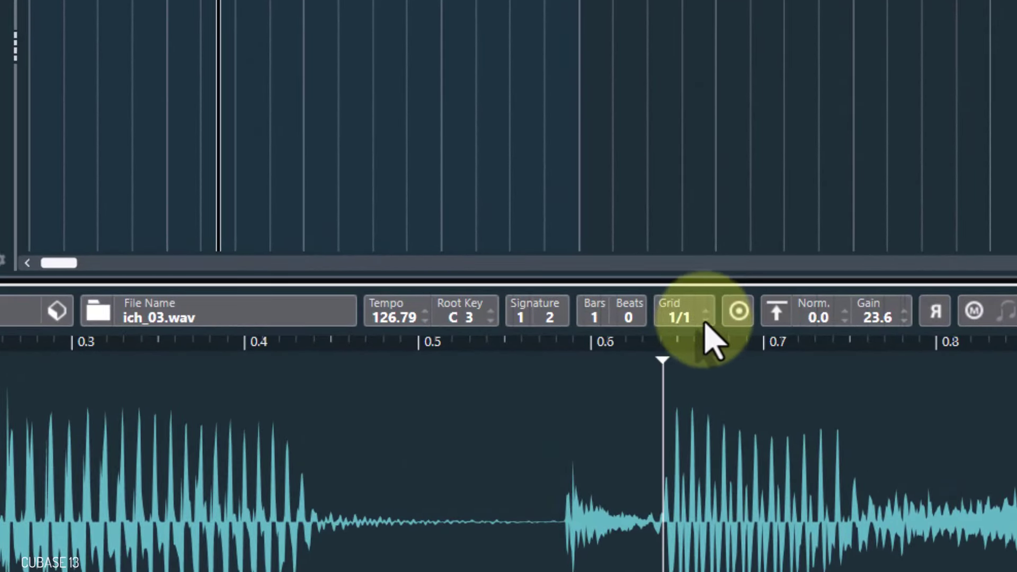
{"action": "left_click_drag", "start_coordinate": [678, 318], "coordinate": [692, 281]}
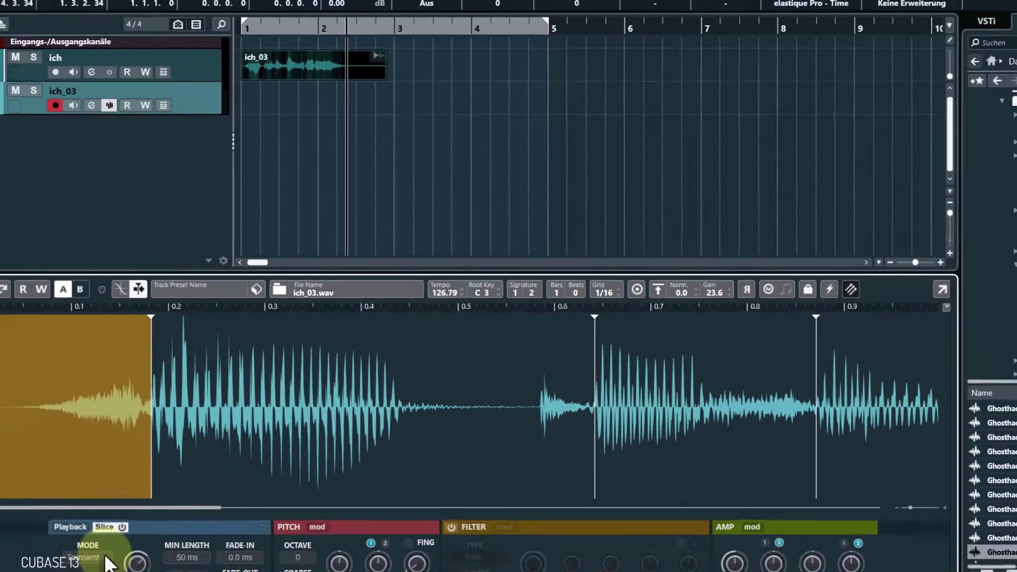
{"action": "left_click", "coordinate": [237, 459]}
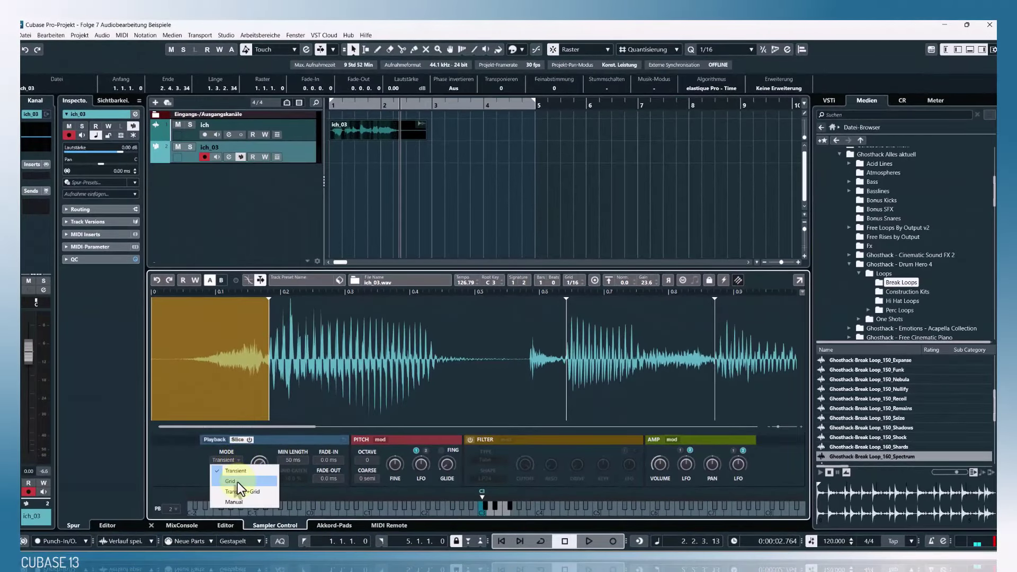
{"action": "left_click", "coordinate": [233, 481]}
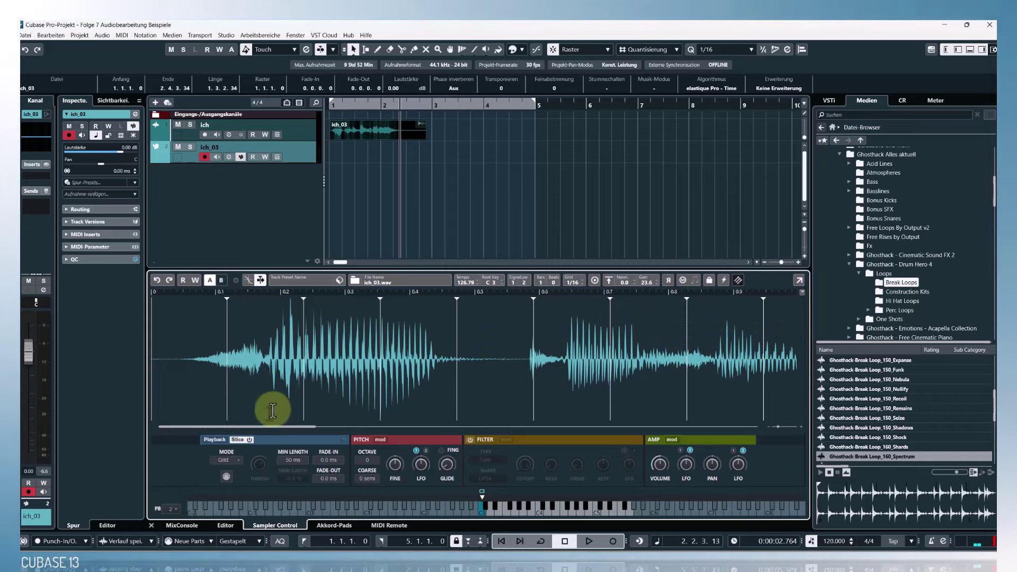
- Try the Transient+Grid slice mode, go back to Grid and finally set the mode to Transient
{"action": "left_click", "coordinate": [239, 457]}
{"action": "left_click", "coordinate": [237, 491]}
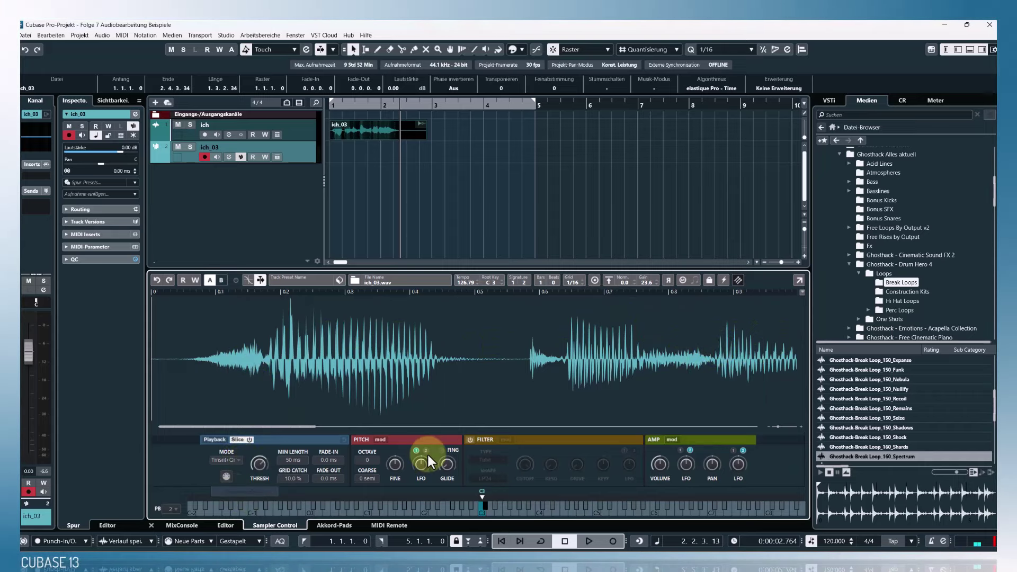
{"action": "left_click", "coordinate": [239, 461]}
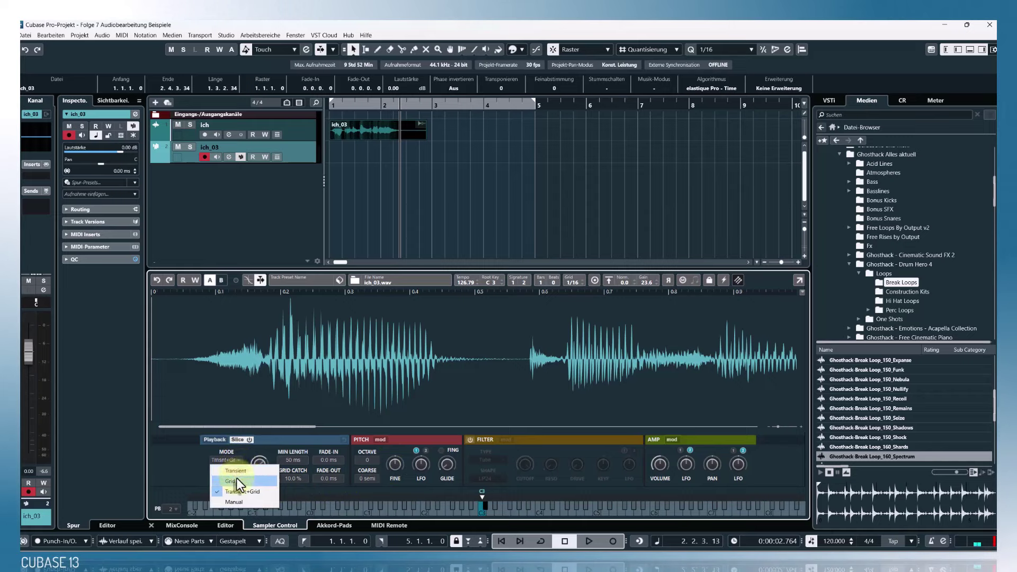
{"action": "left_click", "coordinate": [237, 481]}
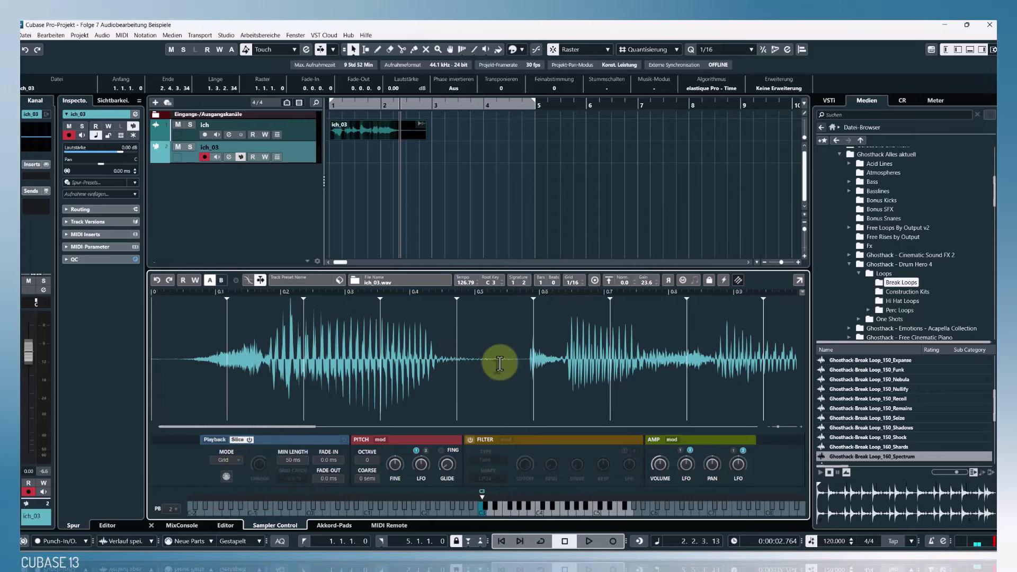
{"action": "left_click", "coordinate": [240, 460]}
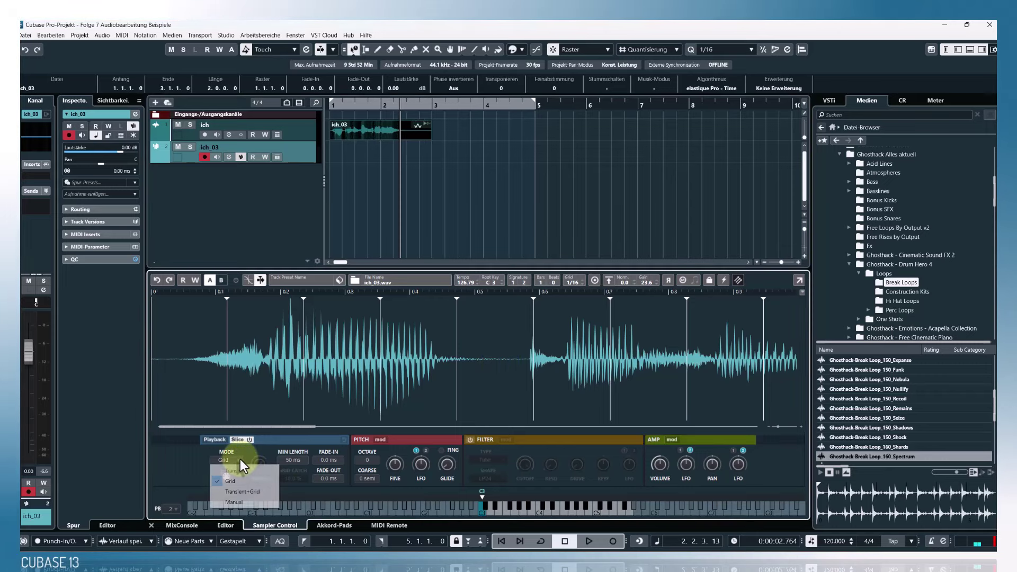
{"action": "left_click", "coordinate": [240, 471]}
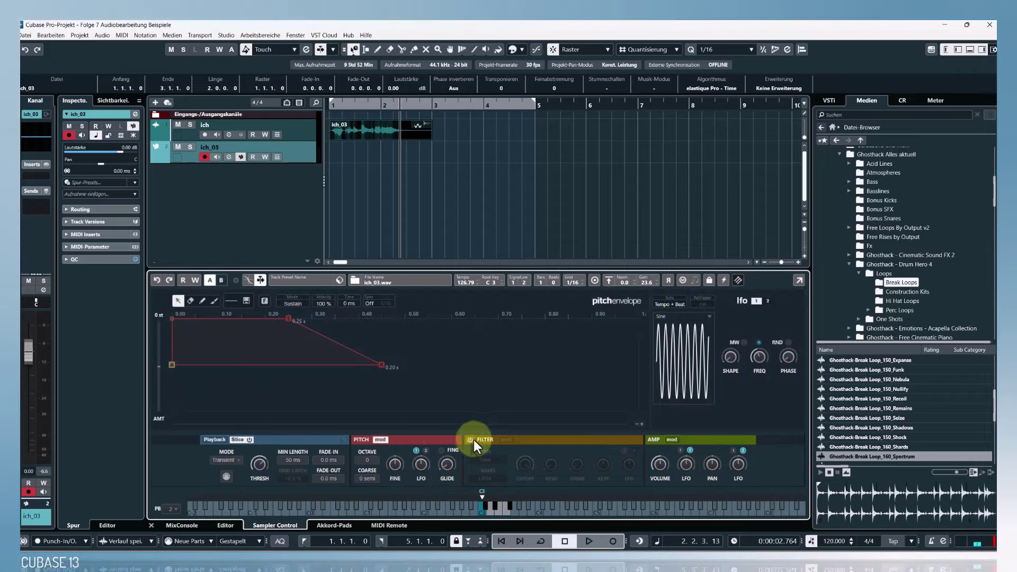
- Turn on the sampler's filter, show the amp envelope and nudge its sustain point at about 0.25 s
{"action": "left_click", "coordinate": [473, 442]}
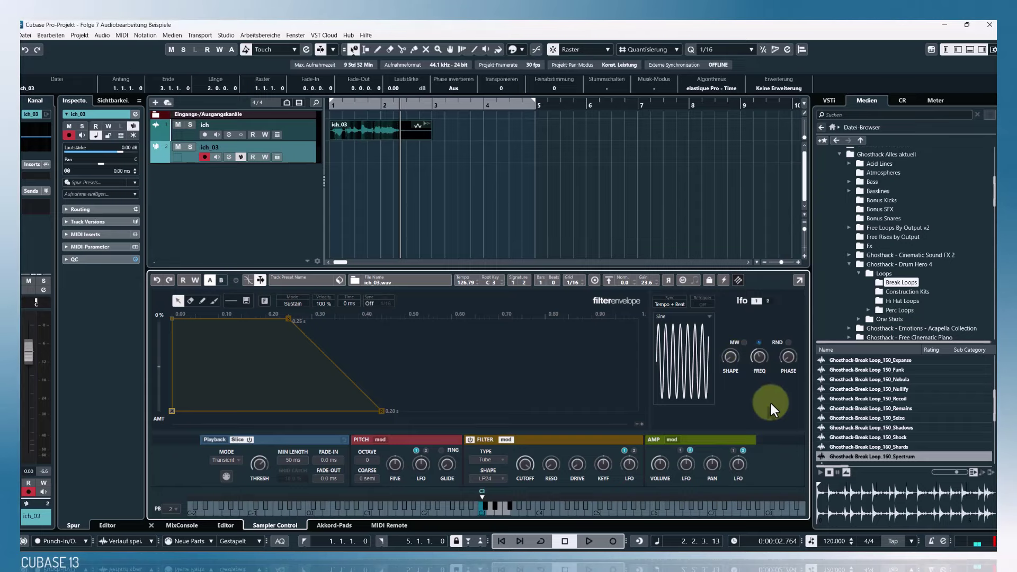
{"action": "left_click", "coordinate": [673, 440]}
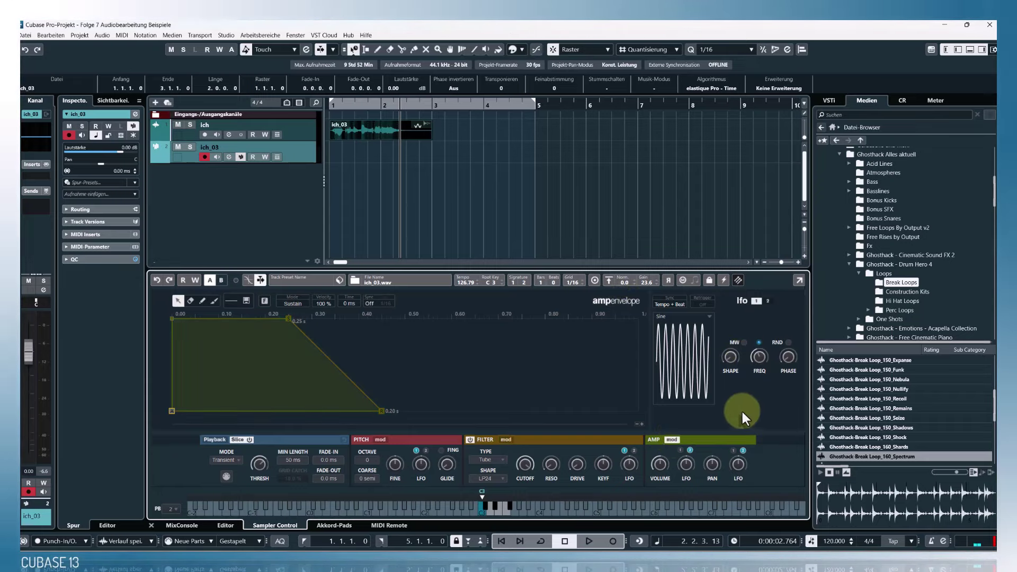
{"action": "mouse_move", "coordinate": [287, 317]}
{"action": "left_mouse_down"}
{"action": "mouse_move", "coordinate": [519, 346]}
{"action": "mouse_move", "coordinate": [269, 332]}
{"action": "mouse_move", "coordinate": [289, 313]}
{"action": "left_mouse_up"}
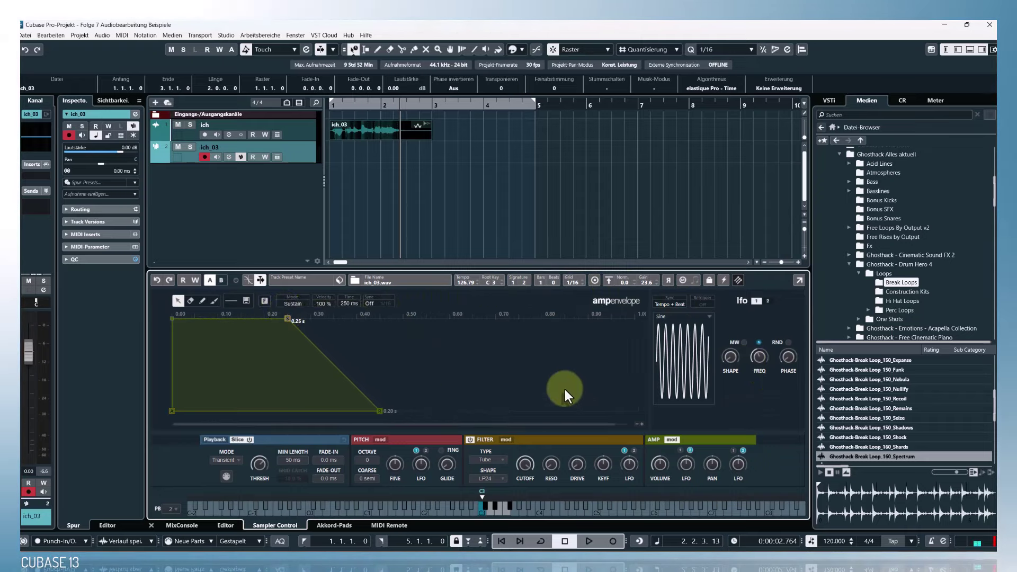
- Set the amp LFO waveform to Ramp and return from the envelope to the sample's waveform
{"action": "left_click", "coordinate": [708, 318]}
{"action": "left_click", "coordinate": [694, 366]}
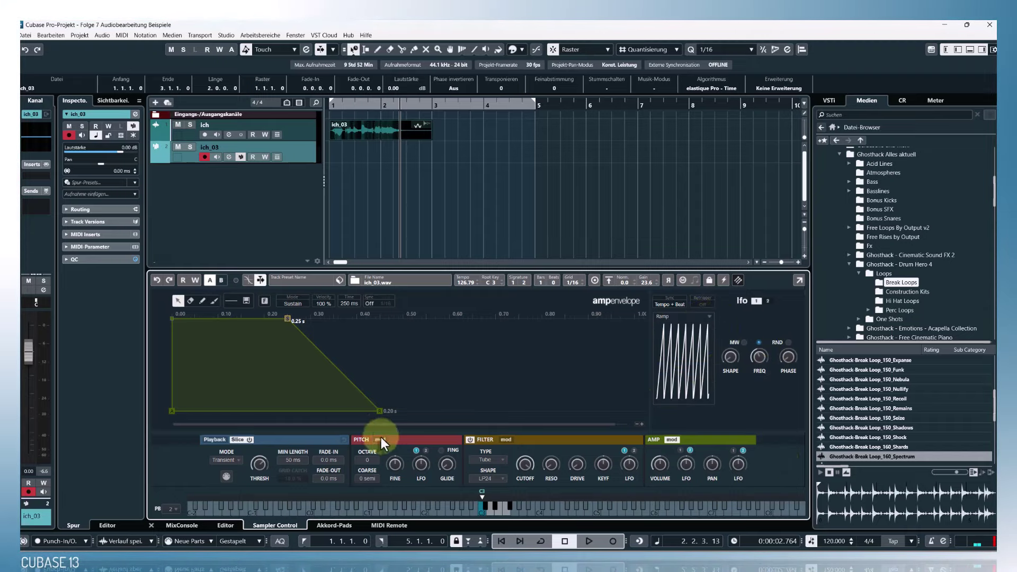
{"action": "left_click", "coordinate": [672, 440]}
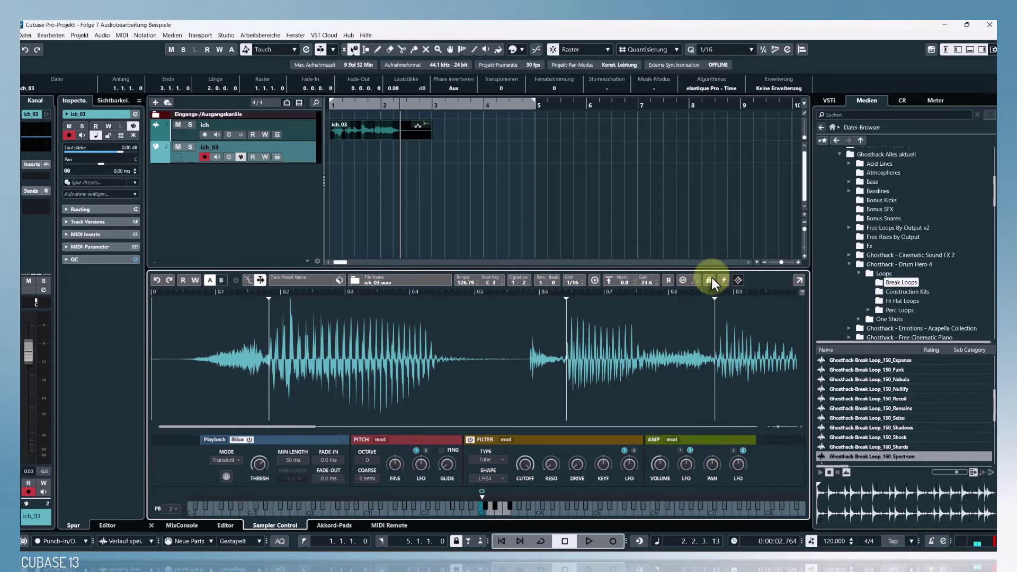
- Transfer the sliced voice sample from the sampler track to Groove Agent SE and close the instrument's window
{"action": "left_click", "coordinate": [739, 280]}
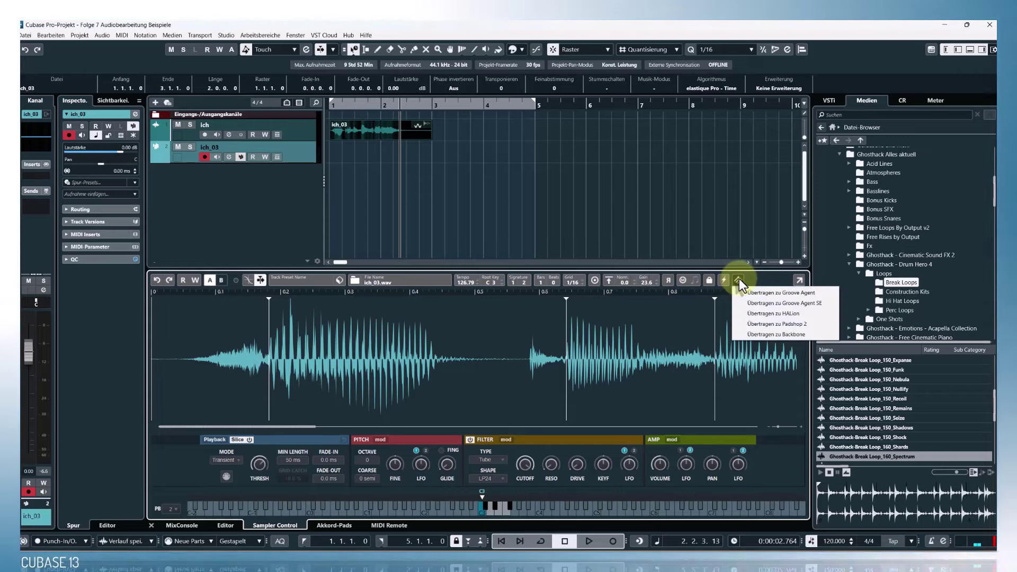
{"action": "left_click", "coordinate": [786, 303]}
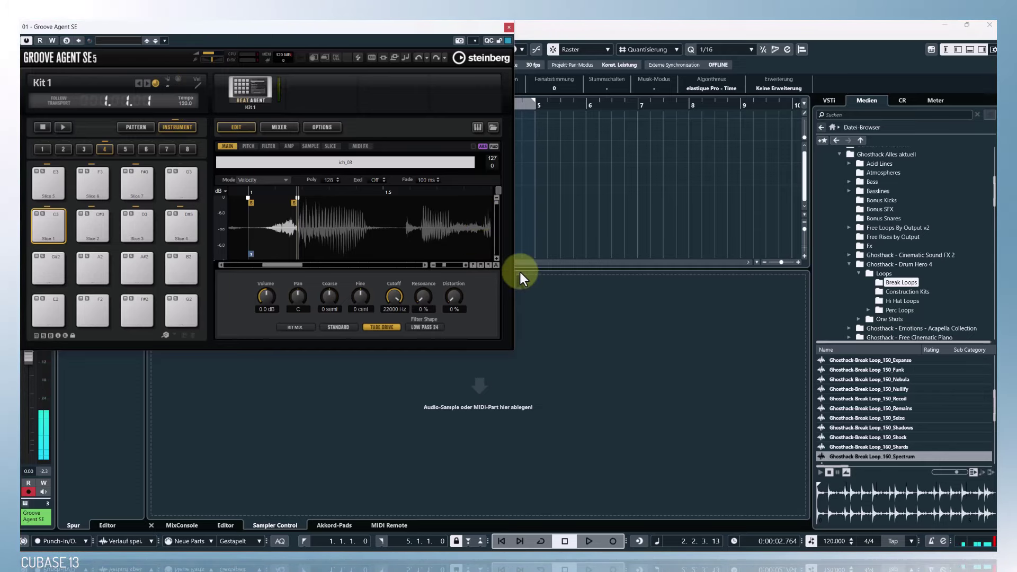
{"action": "left_click", "coordinate": [509, 28]}
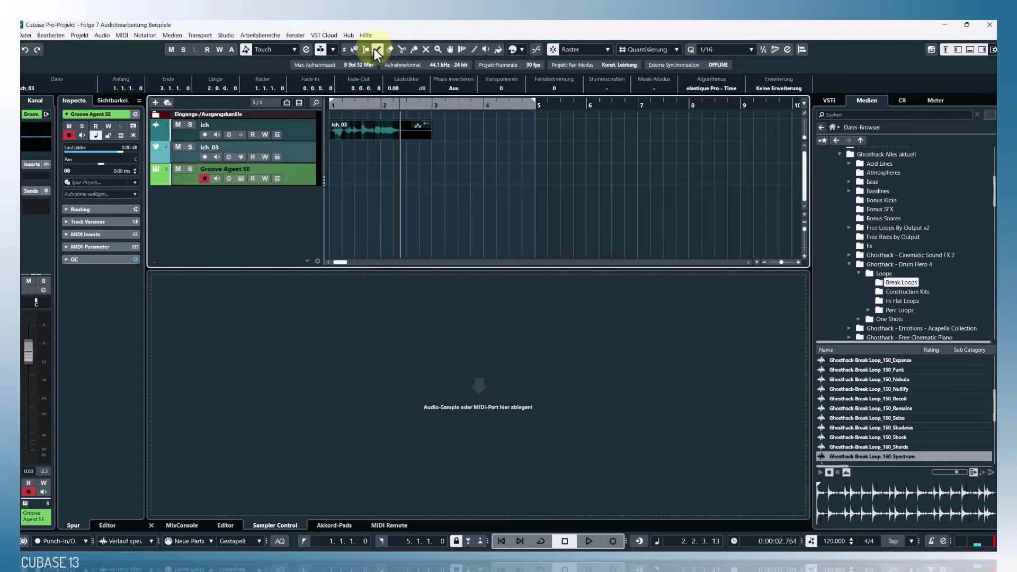
- Draw a one-bar MIDI part from bar 1 on the Groove Agent SE track and open it, soloed, in the Key Editor
{"action": "left_click_drag", "start_coordinate": [329, 177], "coordinate": [382, 179]}
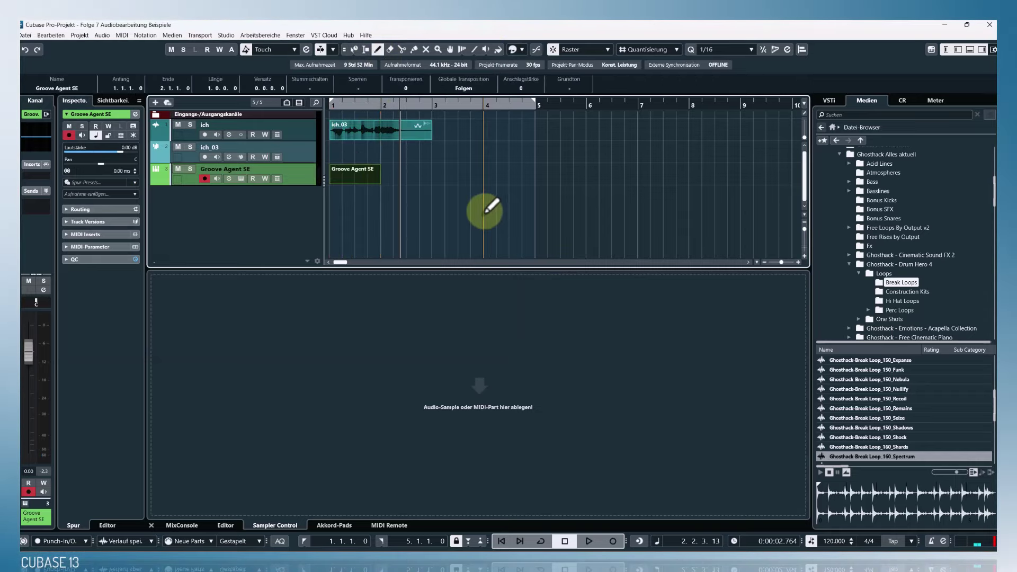
{"action": "left_click", "coordinate": [189, 125]}
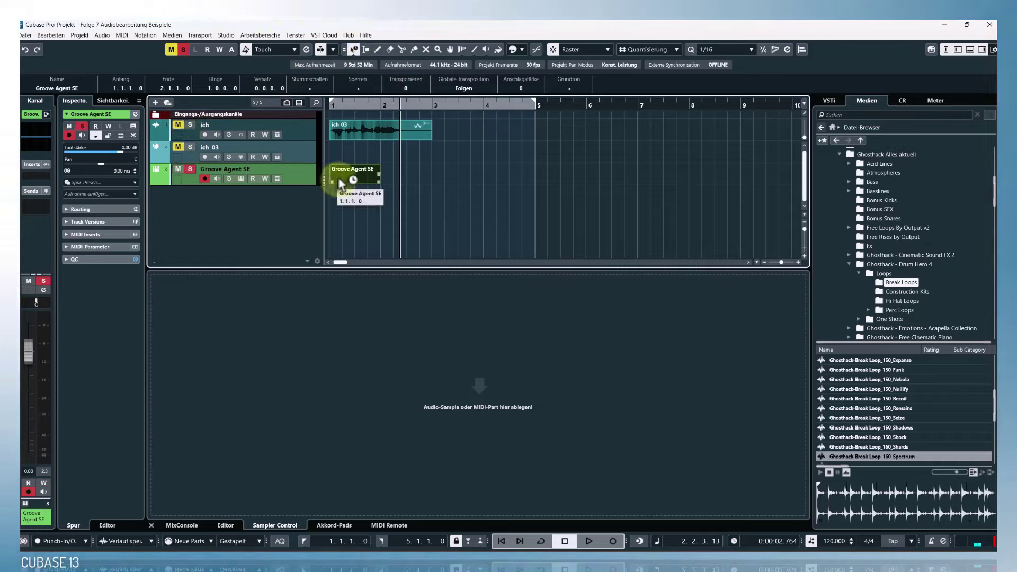
{"action": "left_click_drag", "start_coordinate": [341, 184], "coordinate": [620, 177]}
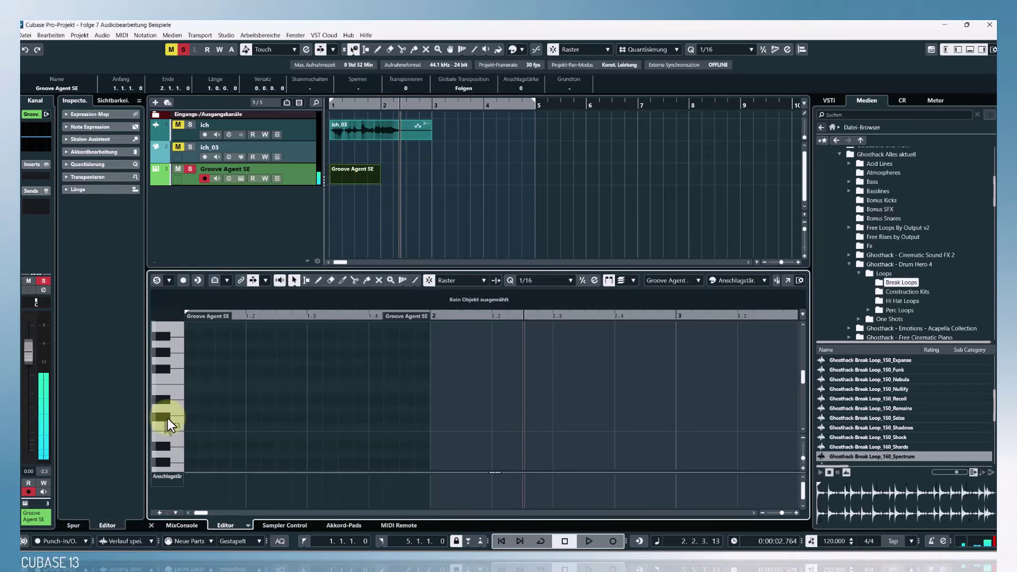
- Audition the Cis3 slice and enter Cis3 notes on beat 1: an eighth at 1.1.1 and sixteenths at 1.1.3 and 1.1.4
{"action": "left_click", "coordinate": [166, 418]}
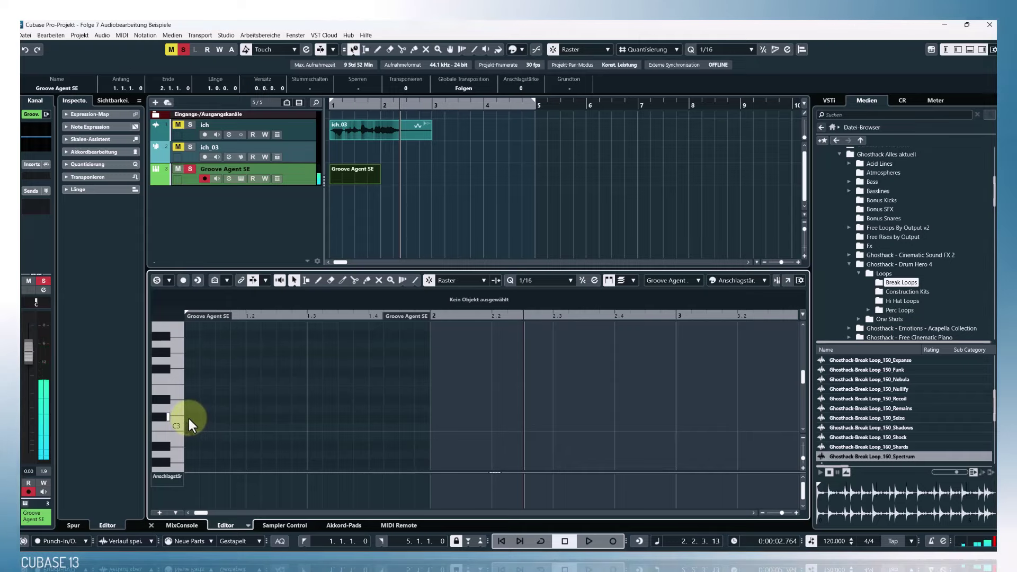
{"action": "left_click_drag", "start_coordinate": [189, 419], "coordinate": [213, 419]}
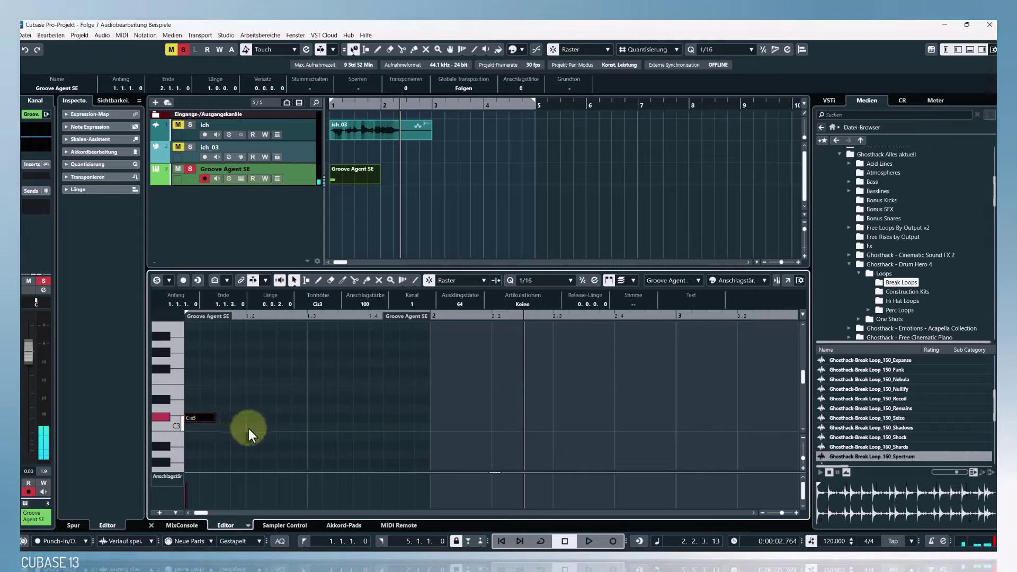
{"action": "left_click", "coordinate": [225, 417]}
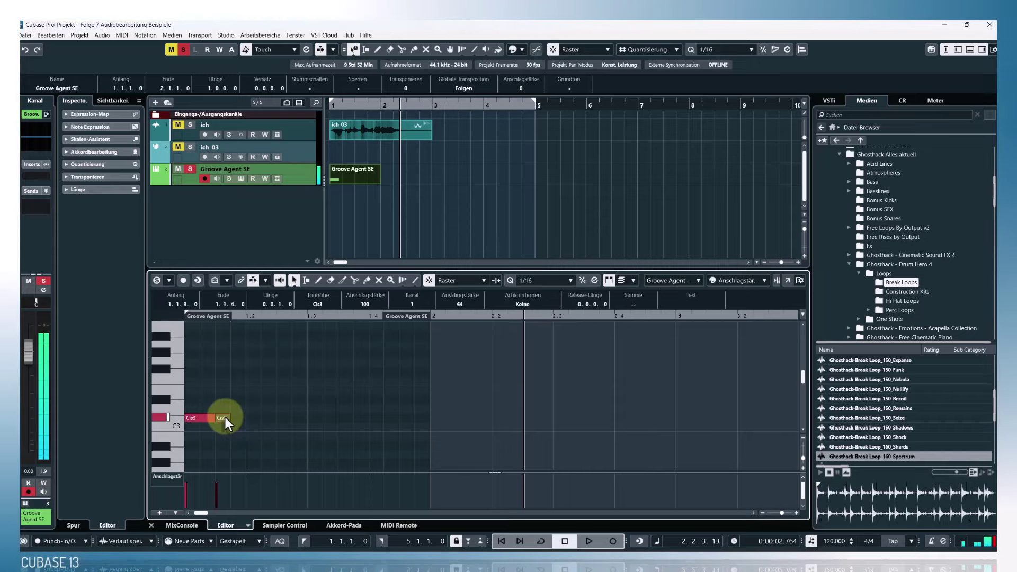
{"action": "left_click", "coordinate": [238, 418]}
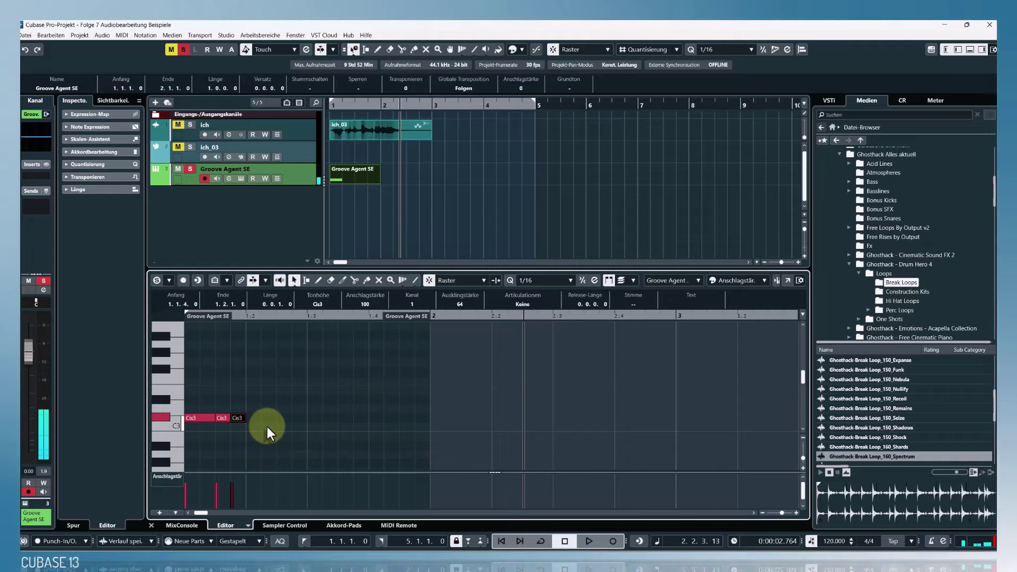
- Add two sixteenth D3 notes at 1.2.1 and 1.2.2, followed by an eighth-long E3 note at 1.2.3
{"action": "left_click", "coordinate": [172, 411]}
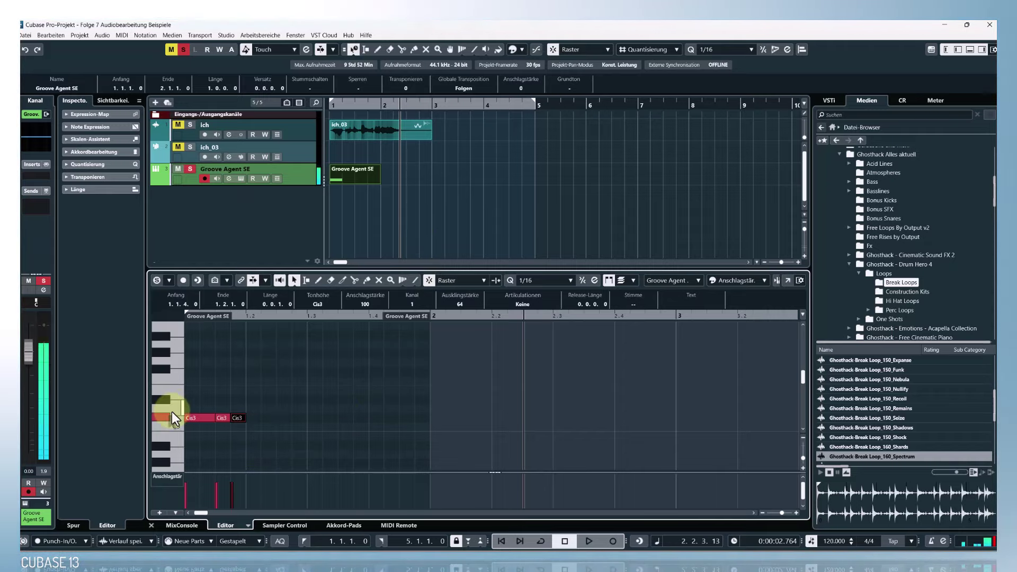
{"action": "left_click", "coordinate": [252, 418]}
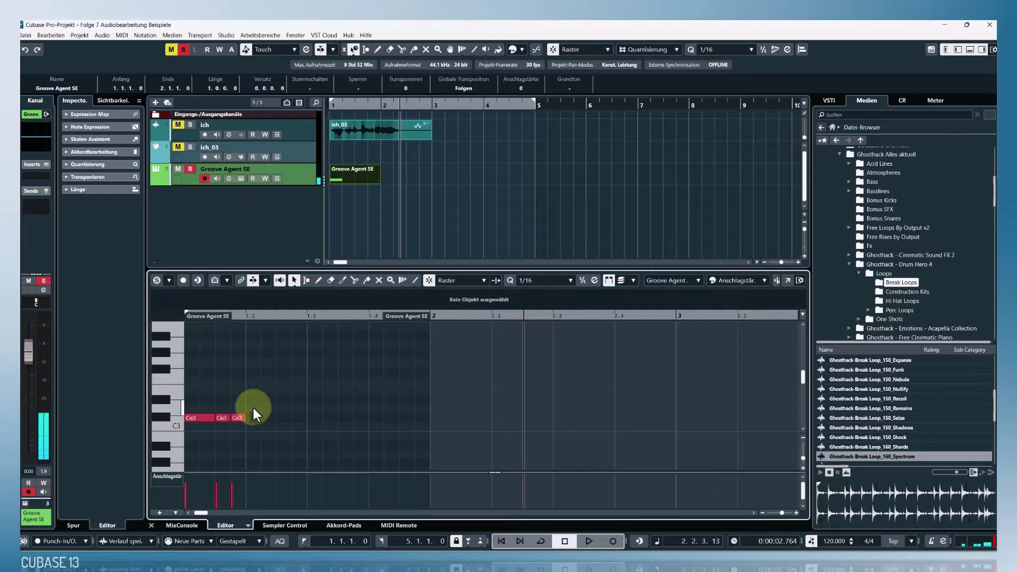
{"action": "double_click", "coordinate": [253, 408]}
{"action": "double_click", "coordinate": [265, 408]}
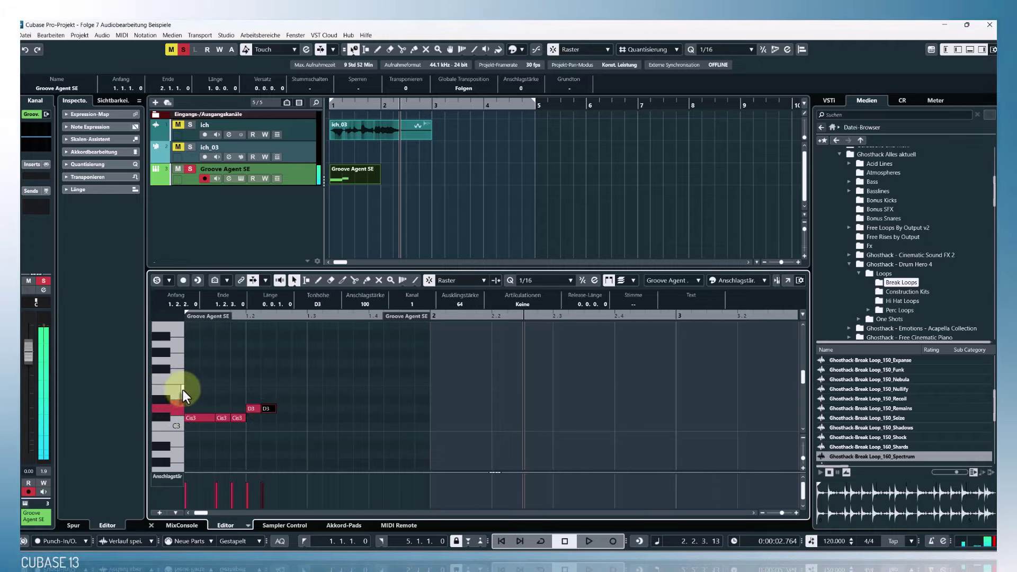
{"action": "double_click", "coordinate": [280, 389]}
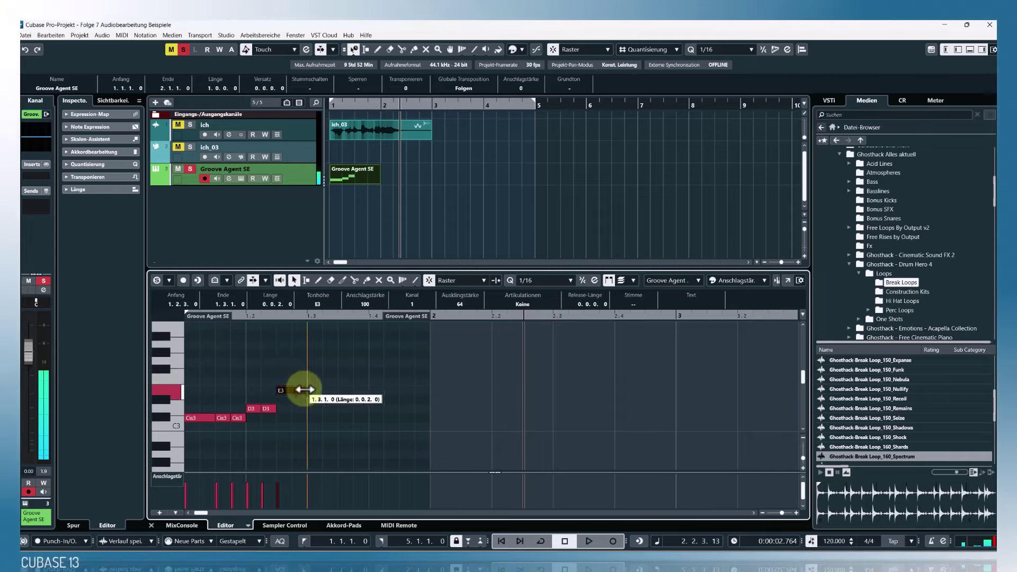
- Add sixteenth F3 notes at 1.3.1, 1.3.3 and 1.4.2, plus an eighth-long F3 at 1.4.3 filling the bar's end
{"action": "left_click", "coordinate": [174, 378]}
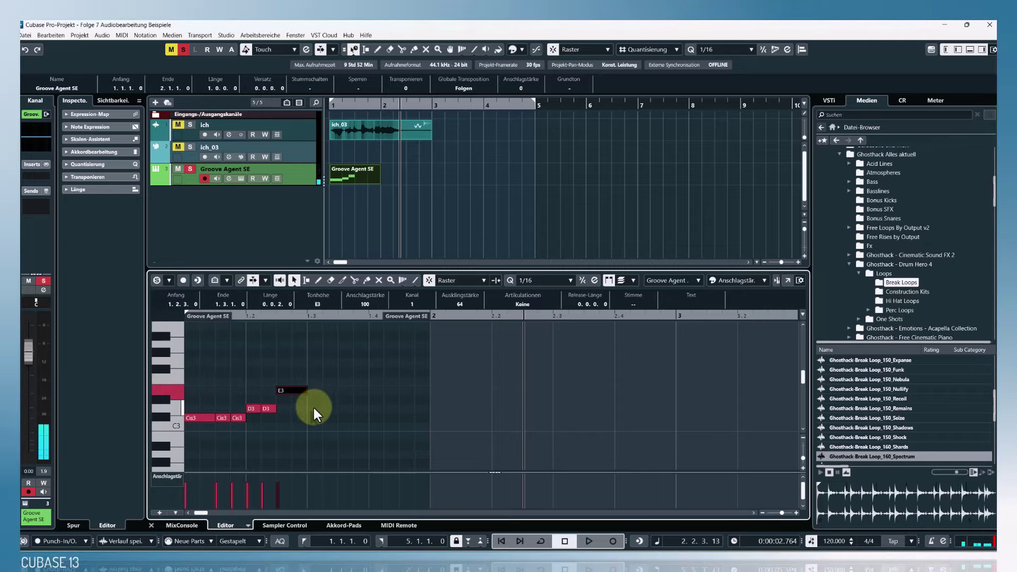
{"action": "left_click", "coordinate": [311, 381]}
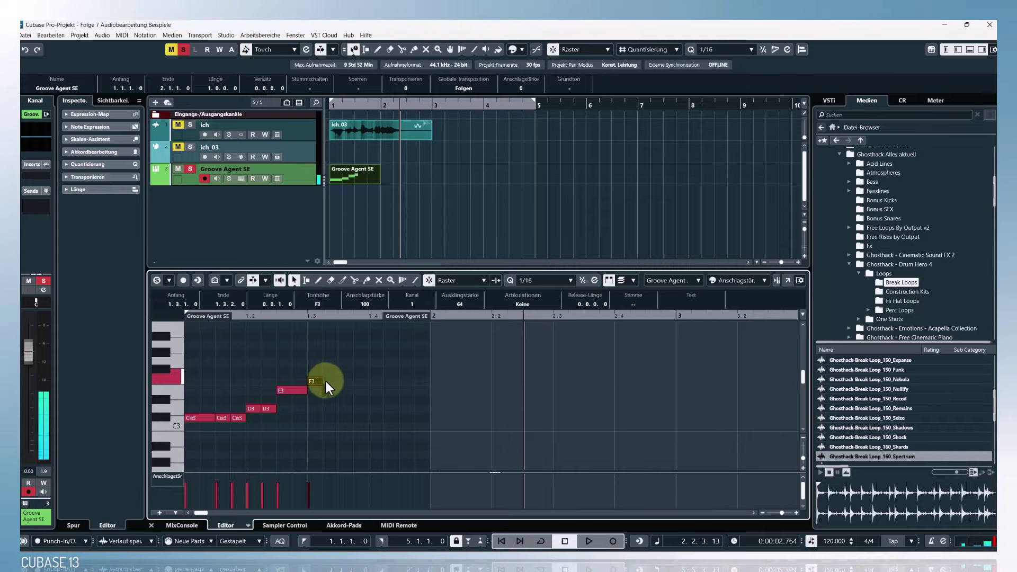
{"action": "left_click", "coordinate": [343, 380]}
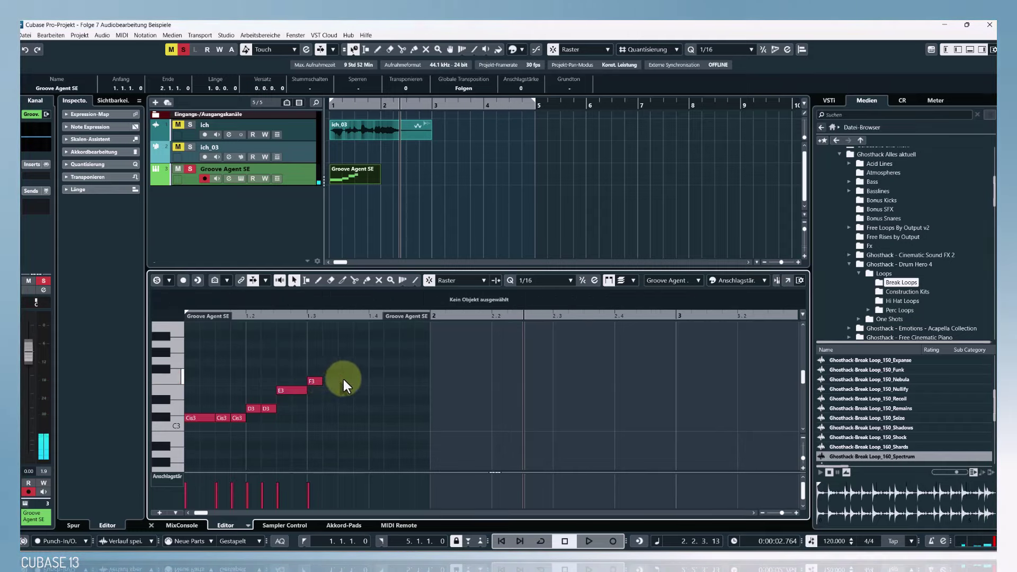
{"action": "left_click", "coordinate": [390, 380]}
{"action": "left_click_drag", "start_coordinate": [404, 381], "coordinate": [429, 381]}
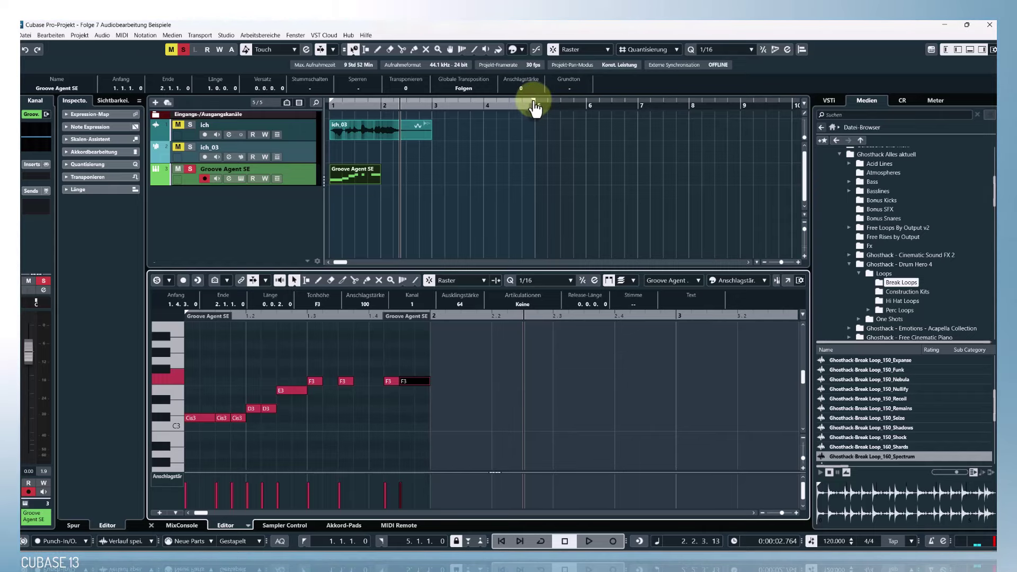
- Move the right locator to bar 2 and play the one-bar pattern as a cycle from the project start
{"action": "left_click_drag", "start_coordinate": [535, 107], "coordinate": [383, 106]}
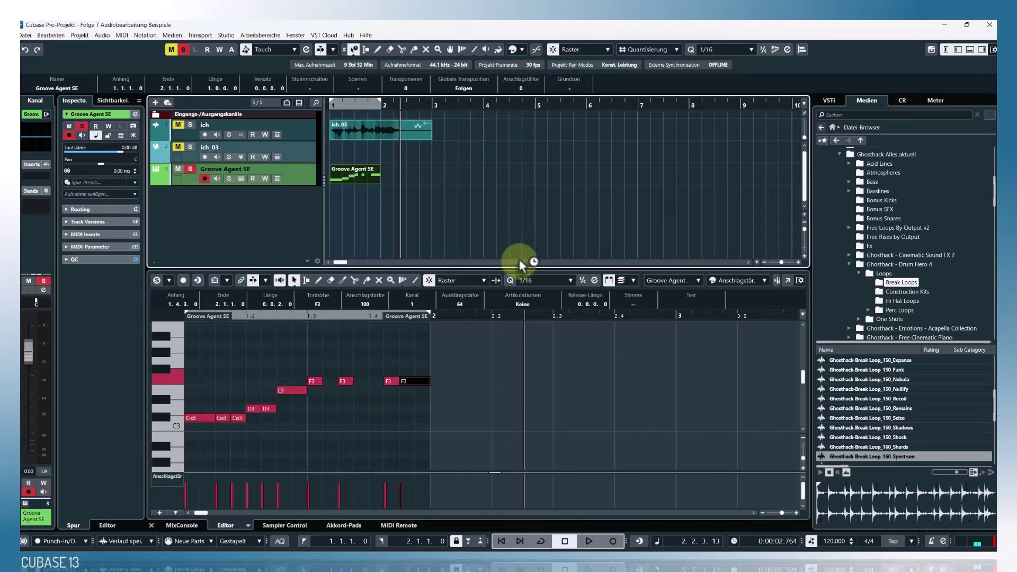
{"action": "left_click", "coordinate": [501, 541]}
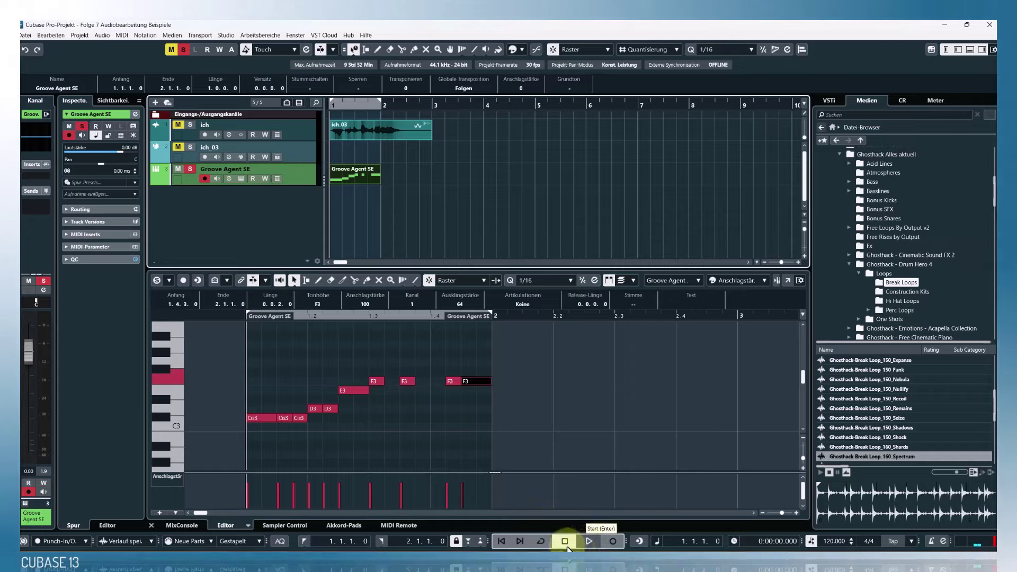
{"action": "left_click", "coordinate": [582, 539]}
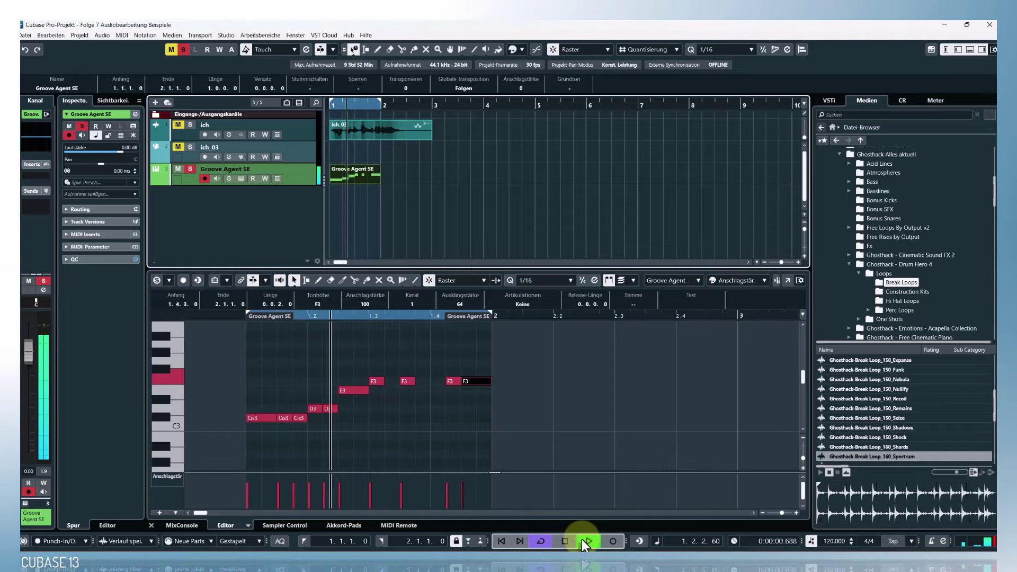
{"action": "left_click", "coordinate": [565, 543]}
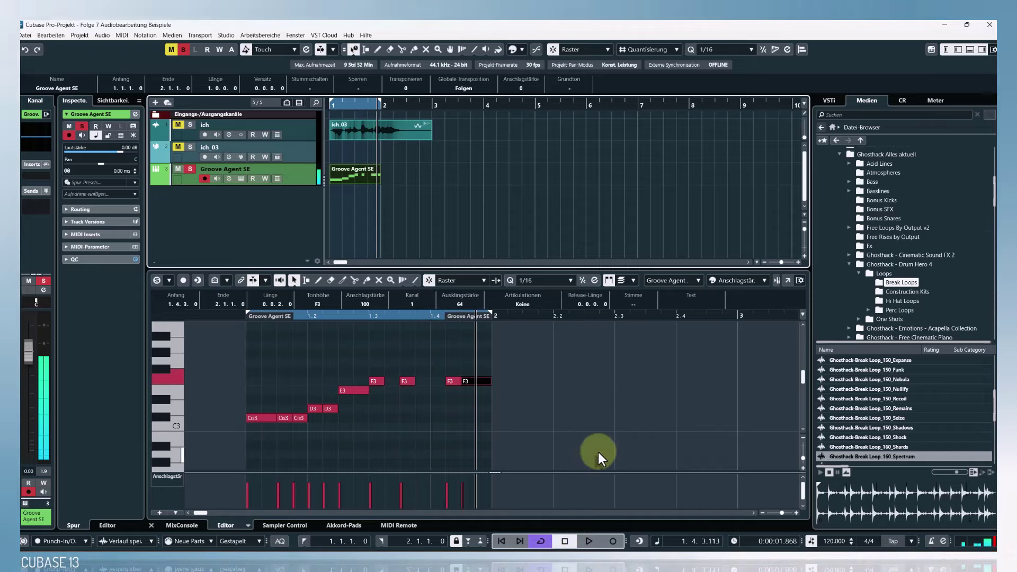